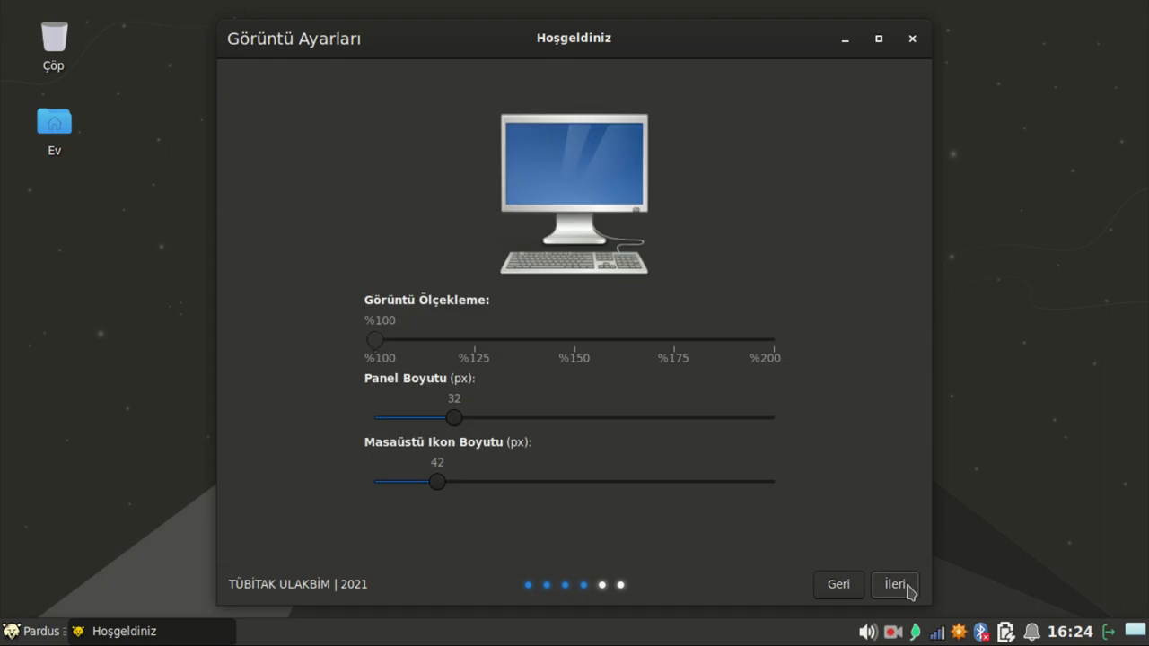
Advance through the remaining display, keyboard and support pages of the welcome wizard without changing settings, and close it
click(908, 587)
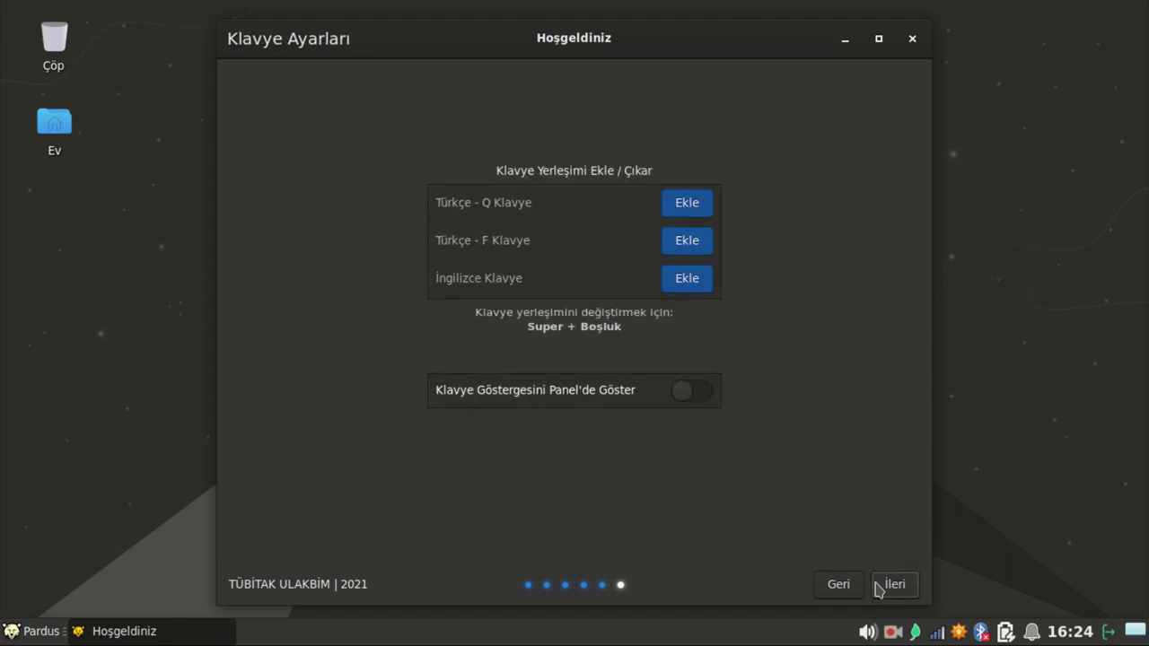
click(903, 592)
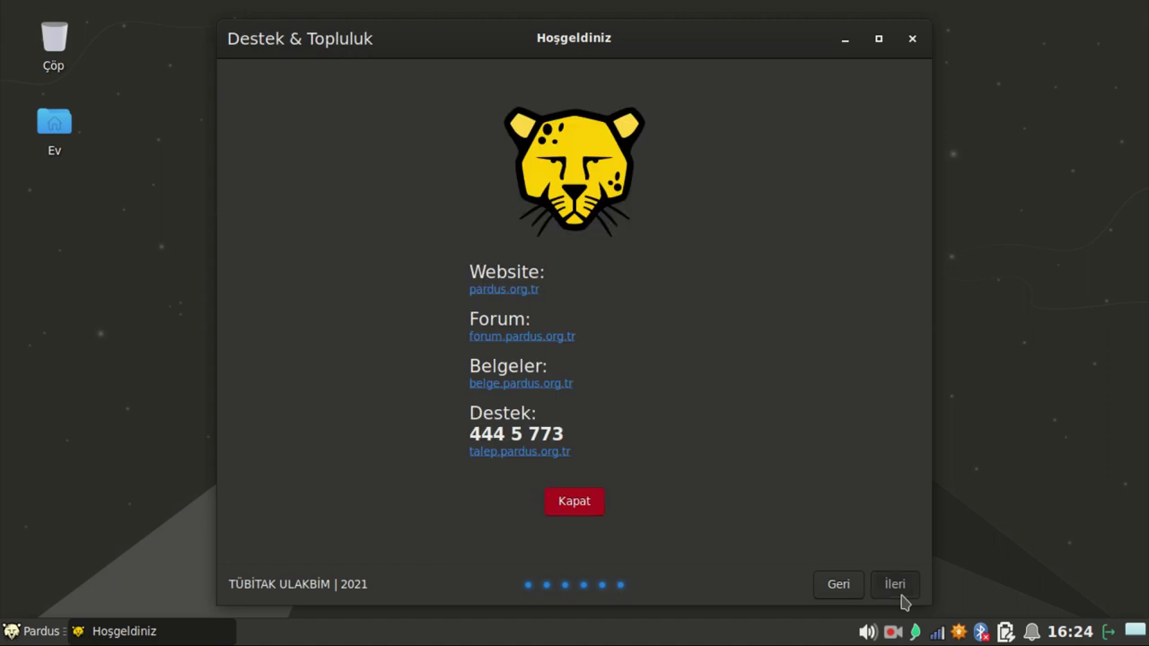
click(572, 502)
drag(714, 375, 676, 440)
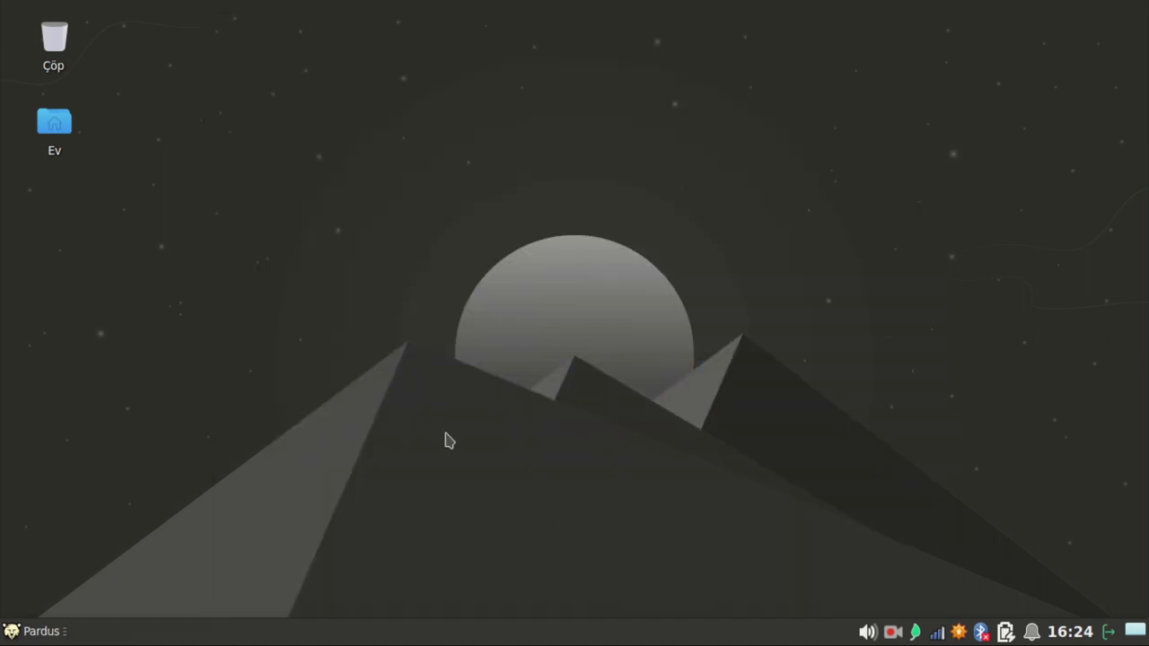
Open Pardus Hakkında from the Ayarlar category to view the system information, and close its window
click(27, 632)
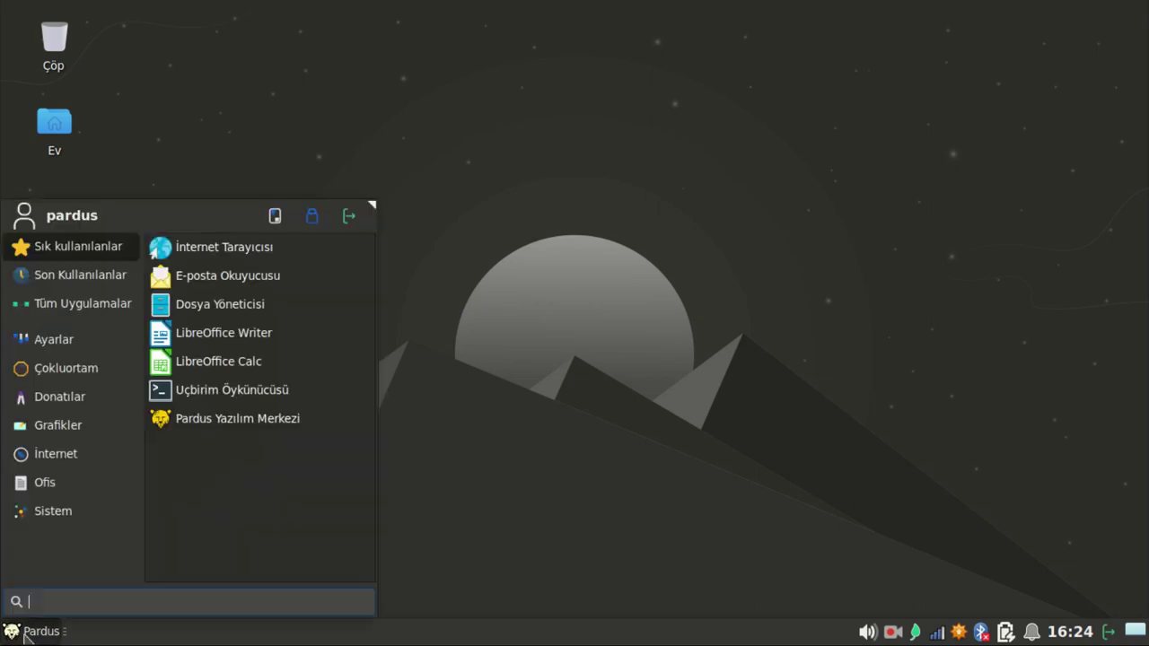
click(74, 345)
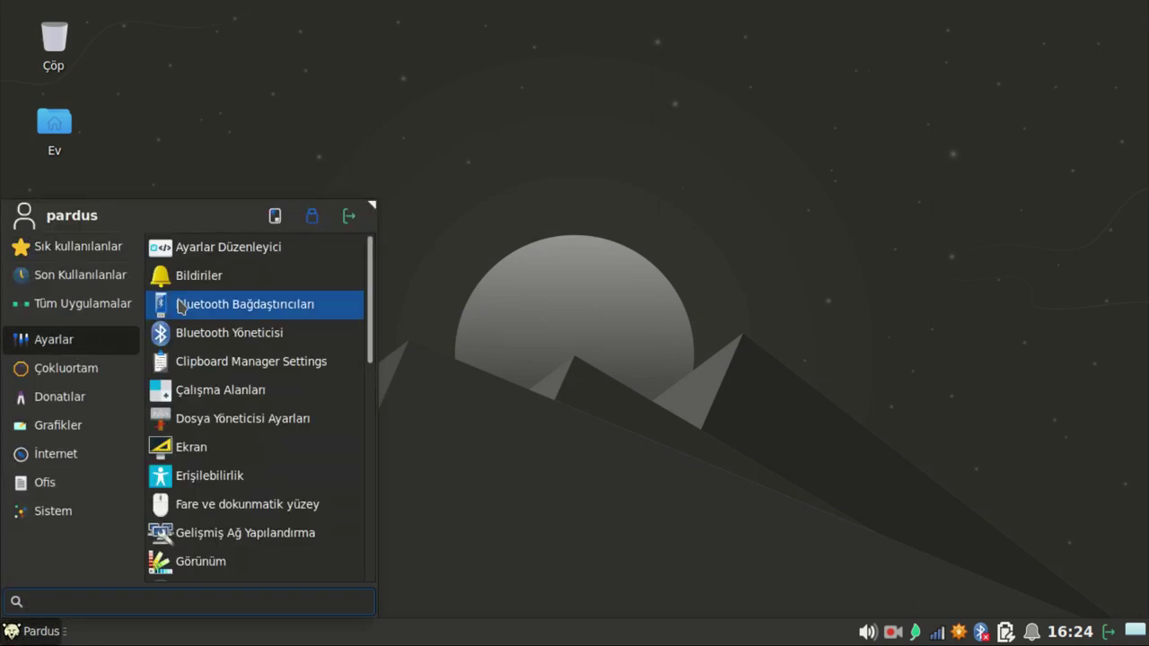
scroll(238, 388, down, 5)
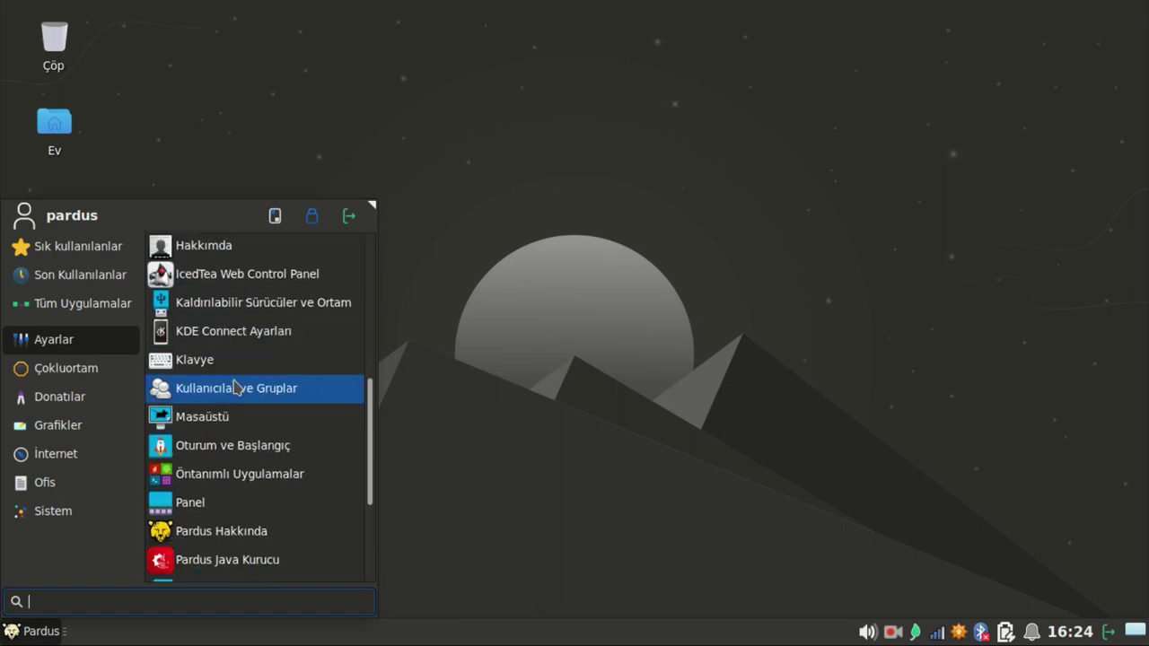
scroll(236, 386, down, 2)
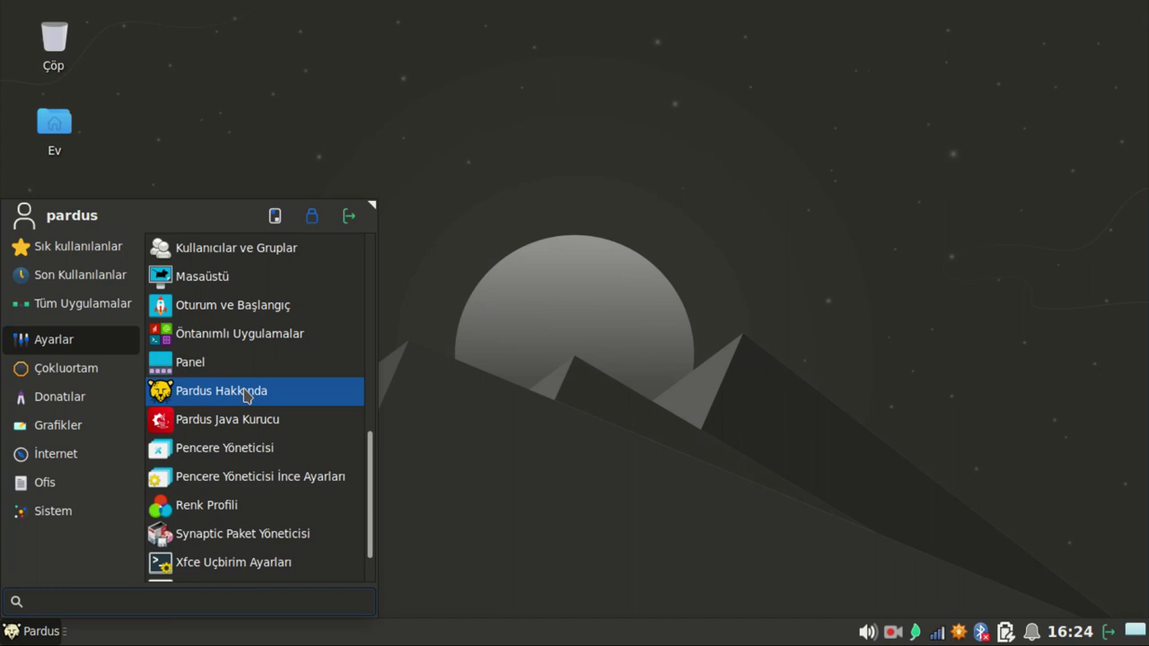
click(243, 399)
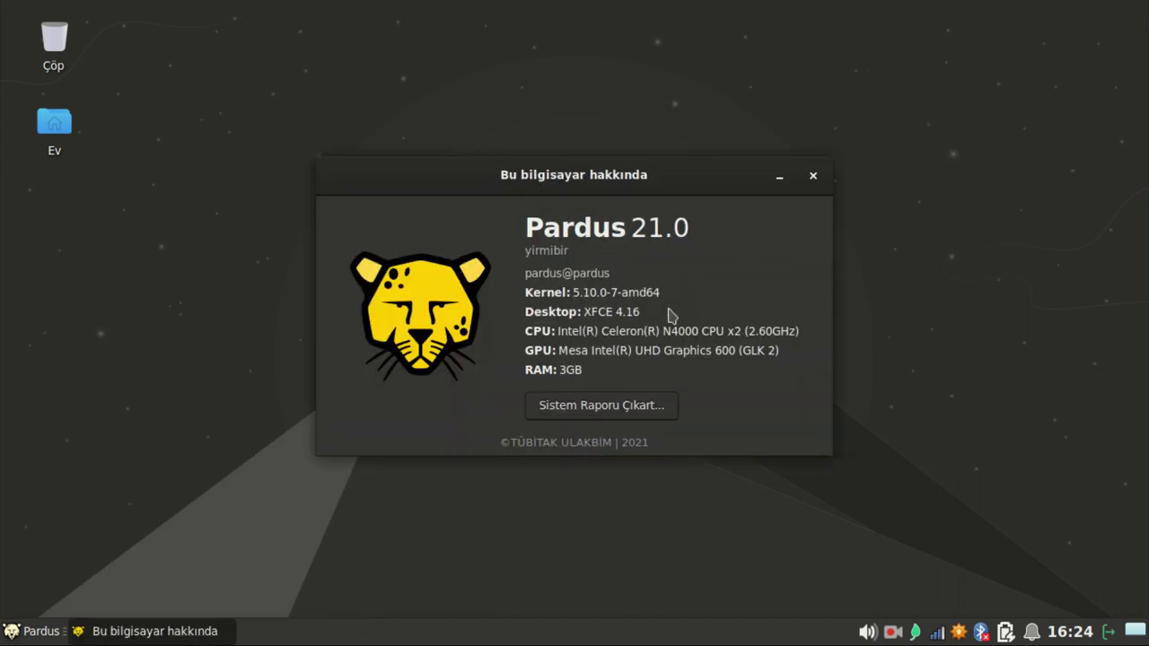
click(813, 178)
Open the terminal emulator, move its window to the middle of the desktop and run uname -a
key(super)
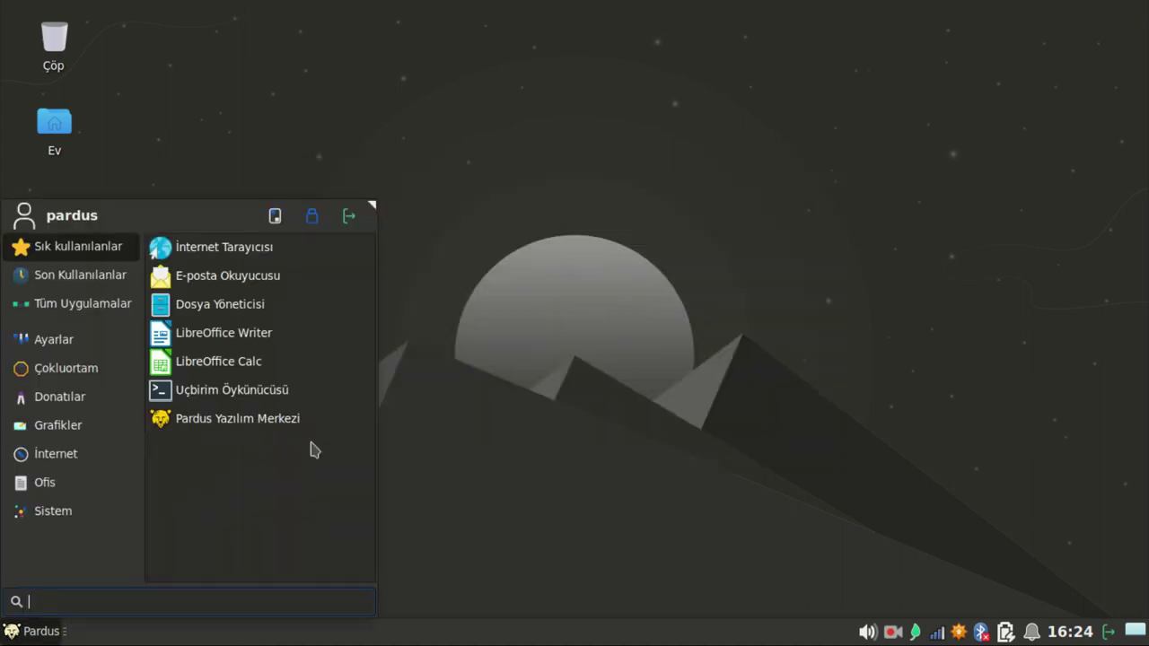
click(272, 397)
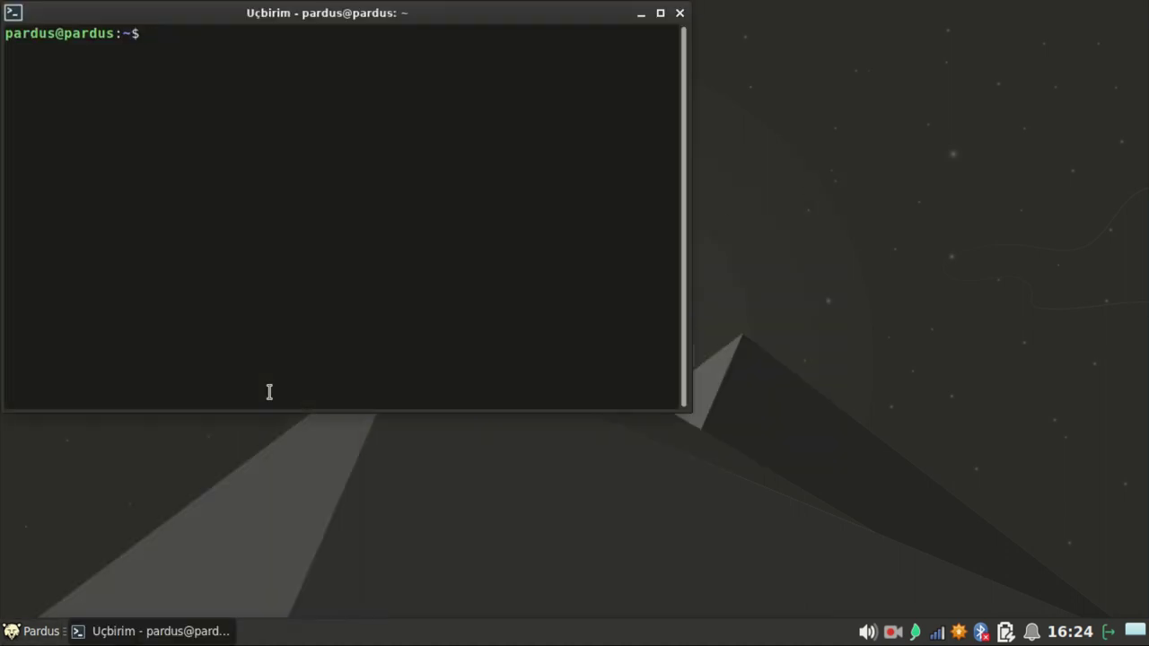
drag(456, 14, 687, 158)
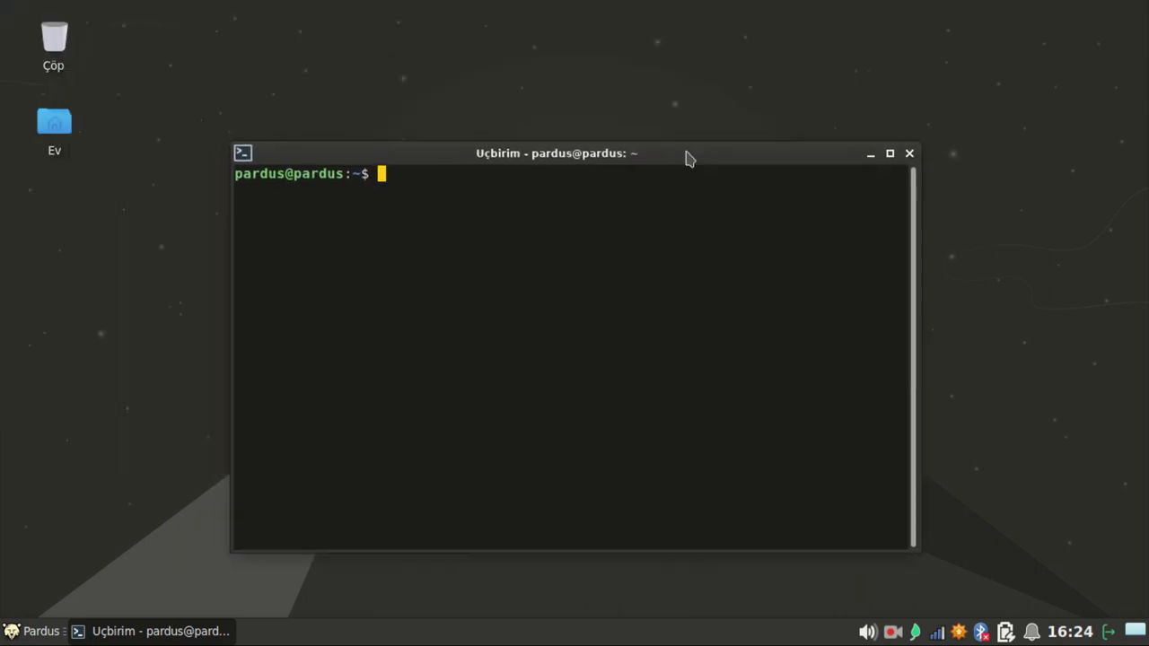
text(uname)
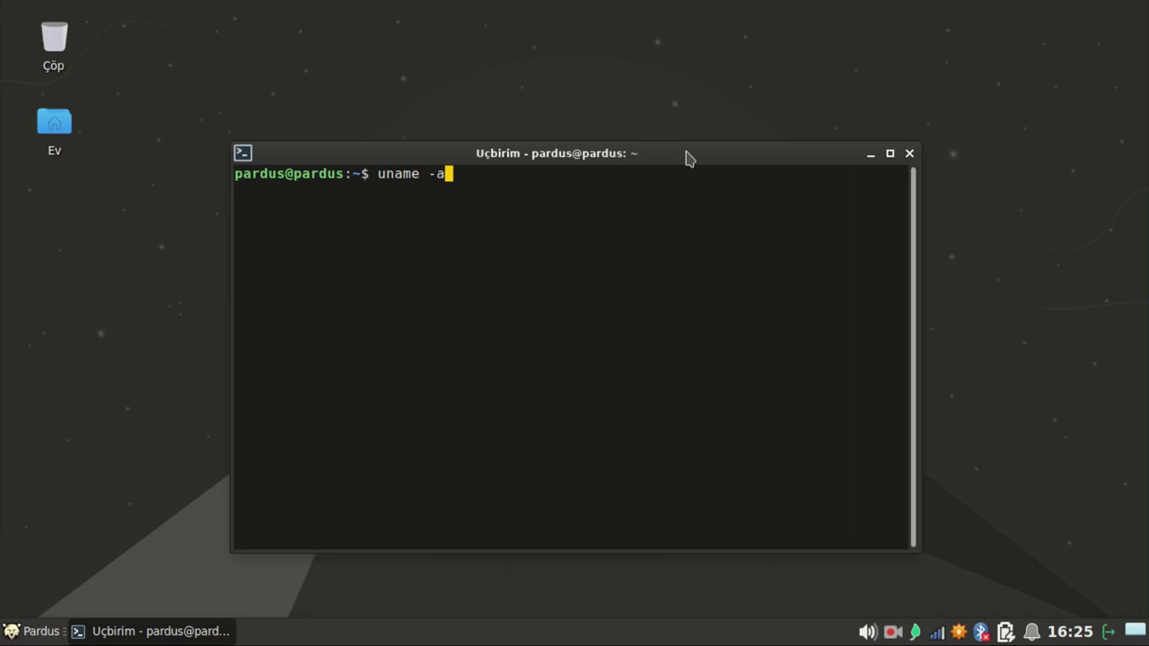
text( -a)
key(Return)
Run neofetch in the terminal to show the system summary
text(ne)
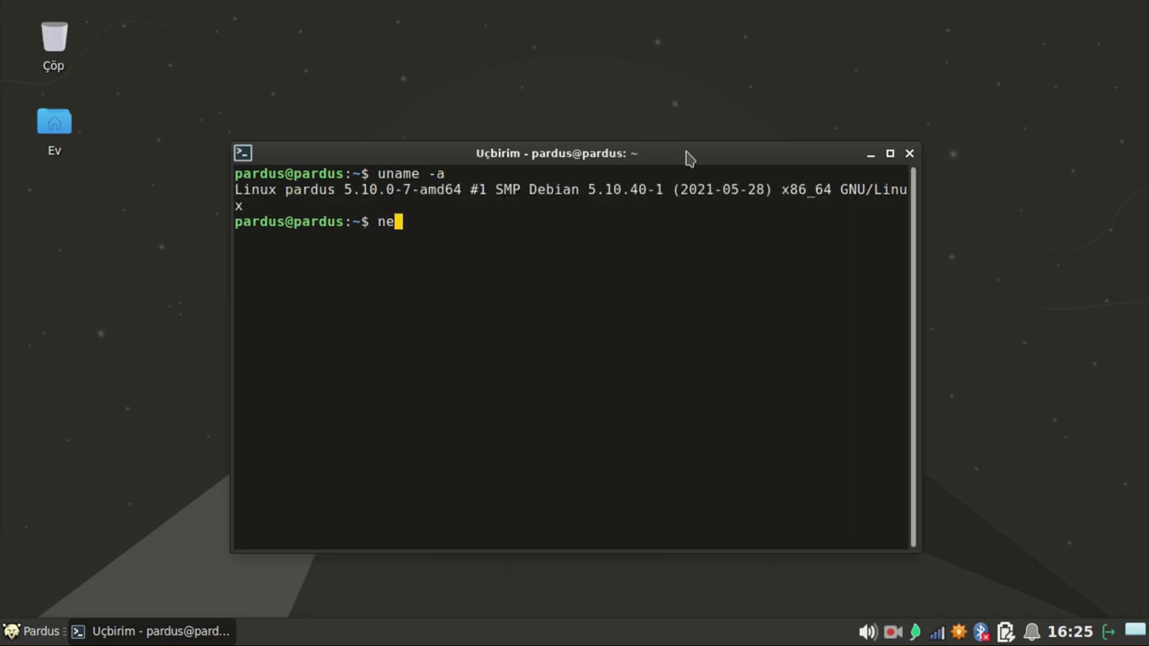
text(ofetch)
key(Return)
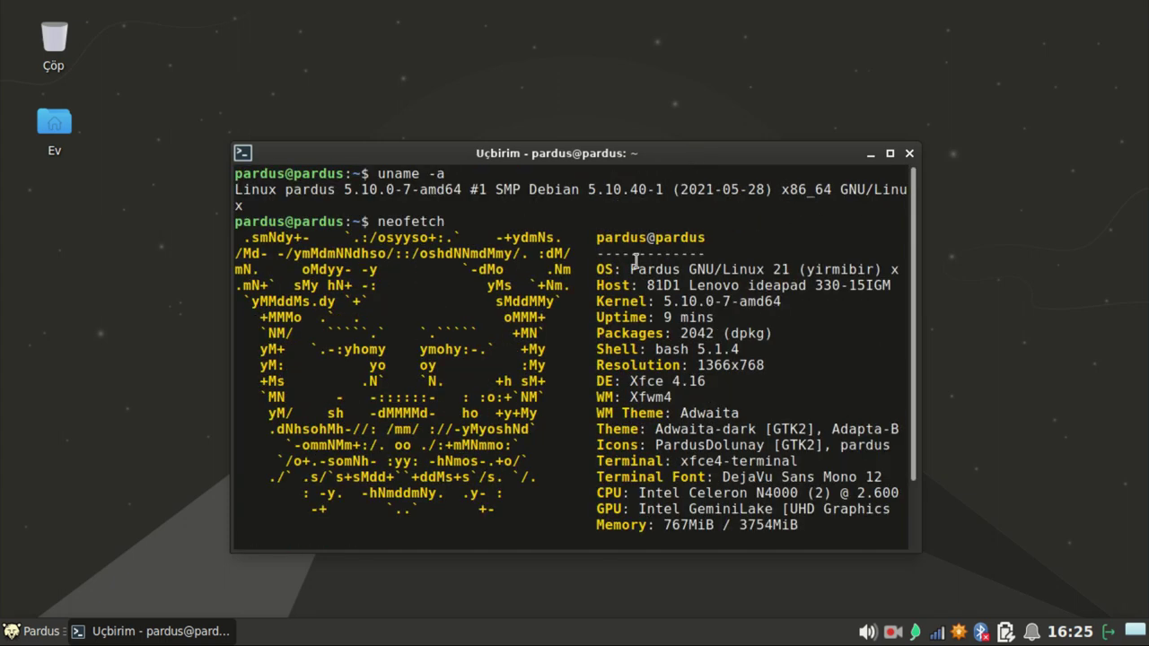
Highlight the OS, kernel, desktop environment, theme and icon entries in the neofetch output, and close the terminal
drag(631, 269, 889, 270)
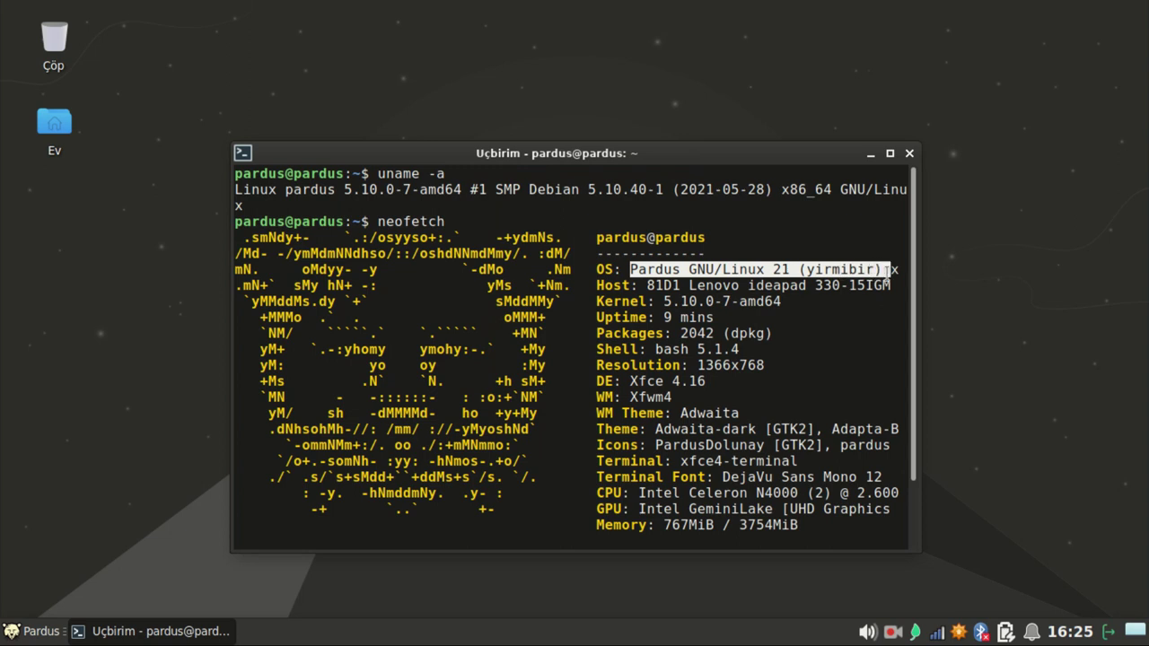
click(741, 312)
drag(669, 304, 792, 301)
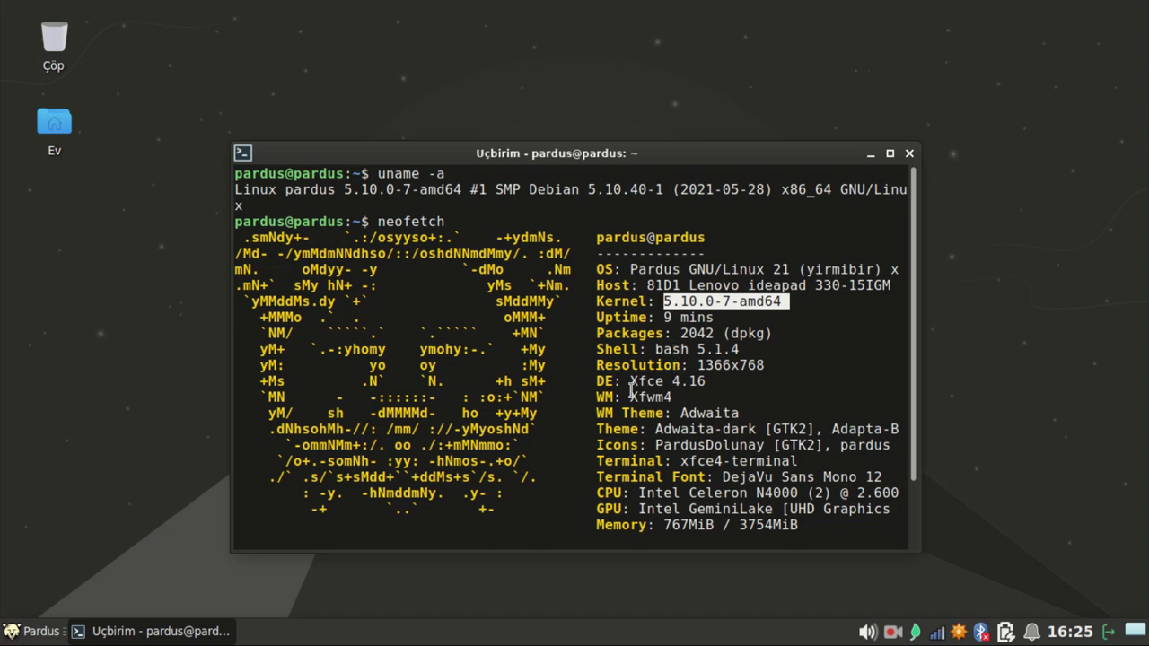
drag(628, 379, 721, 384)
drag(658, 431, 779, 432)
click(685, 469)
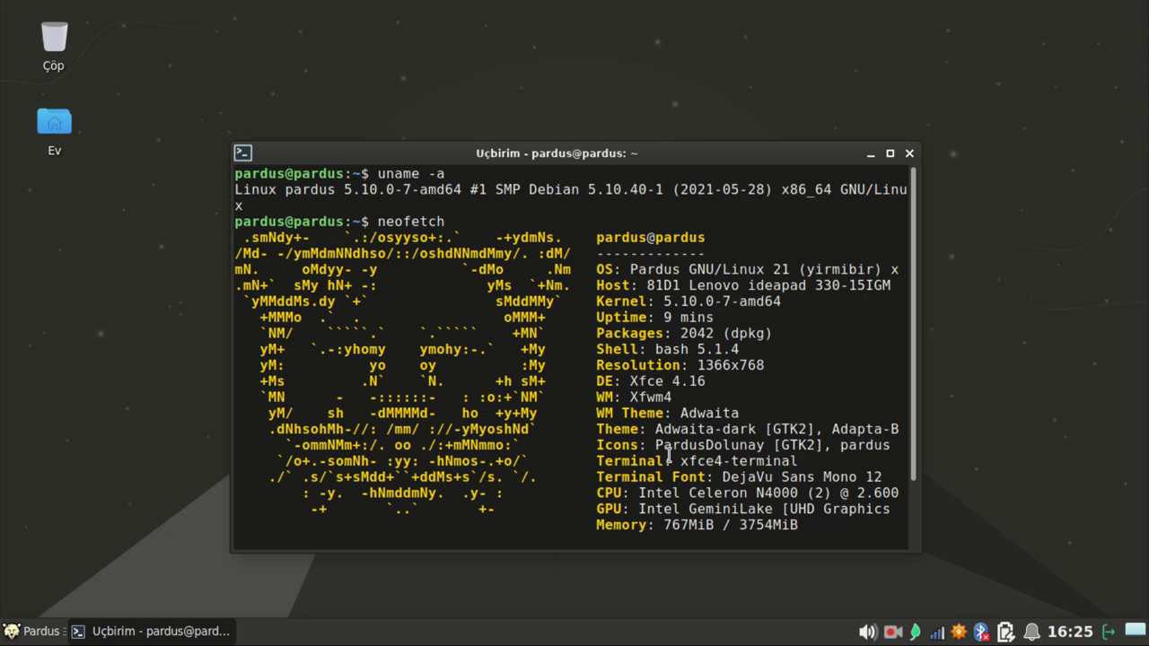
drag(651, 447, 798, 439)
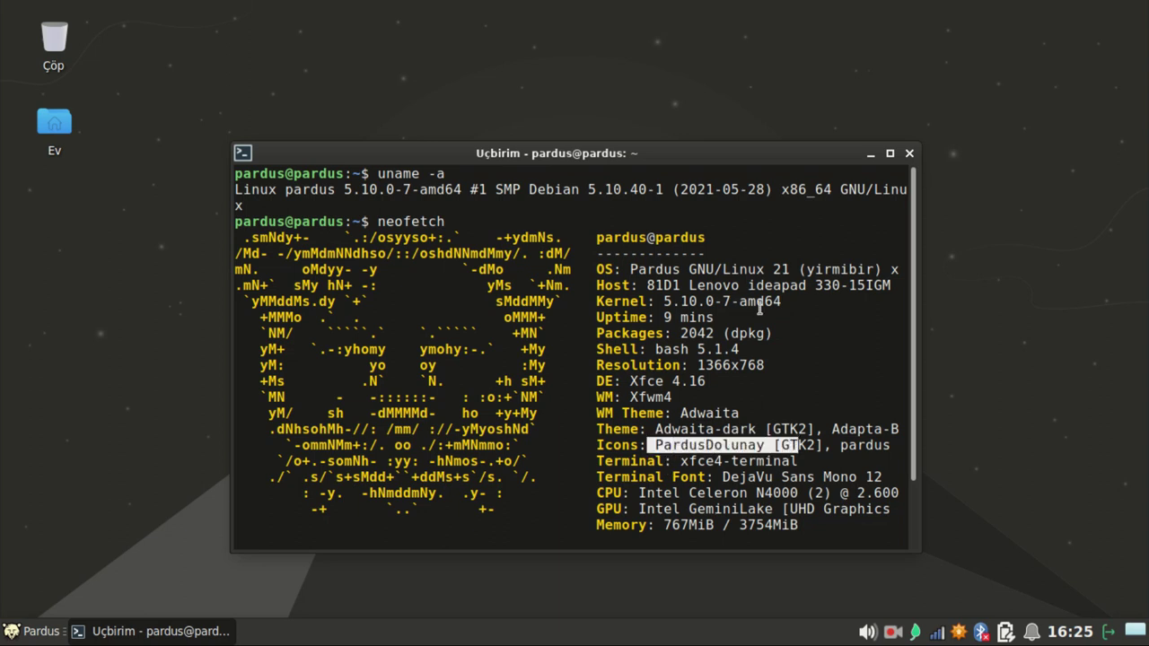
click(910, 153)
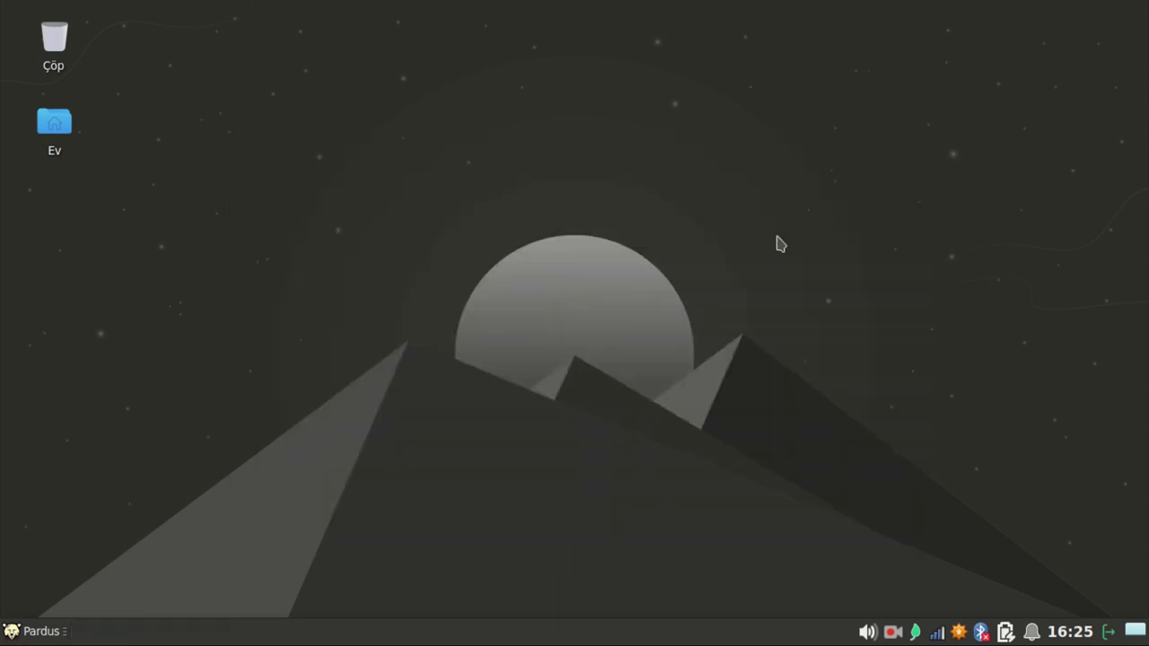
drag(611, 261, 805, 384)
Open Pardus Java Kurucu from the Ayarlar category to see the Java versions it offers
key(super)
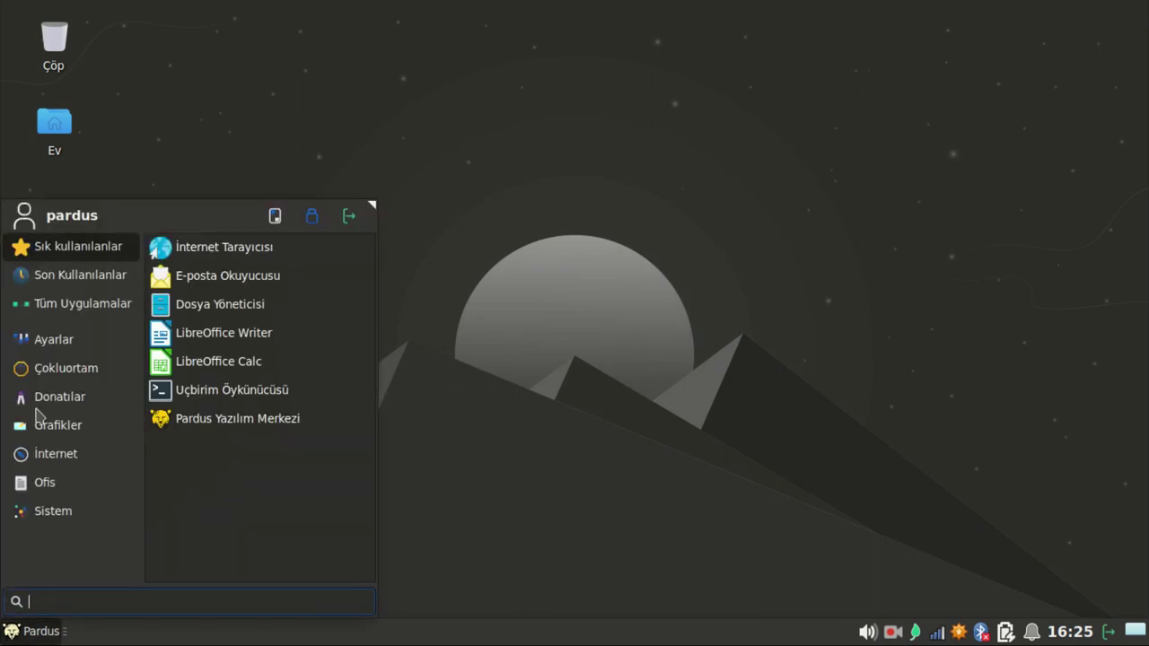
click(65, 351)
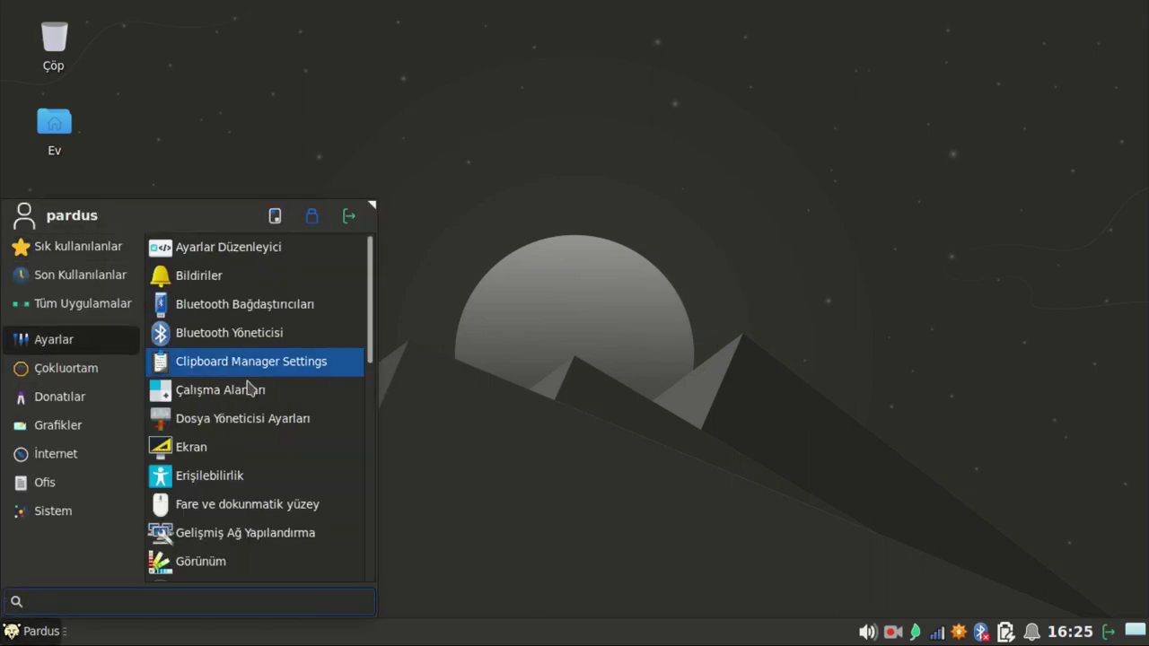
scroll(300, 449, down, 5)
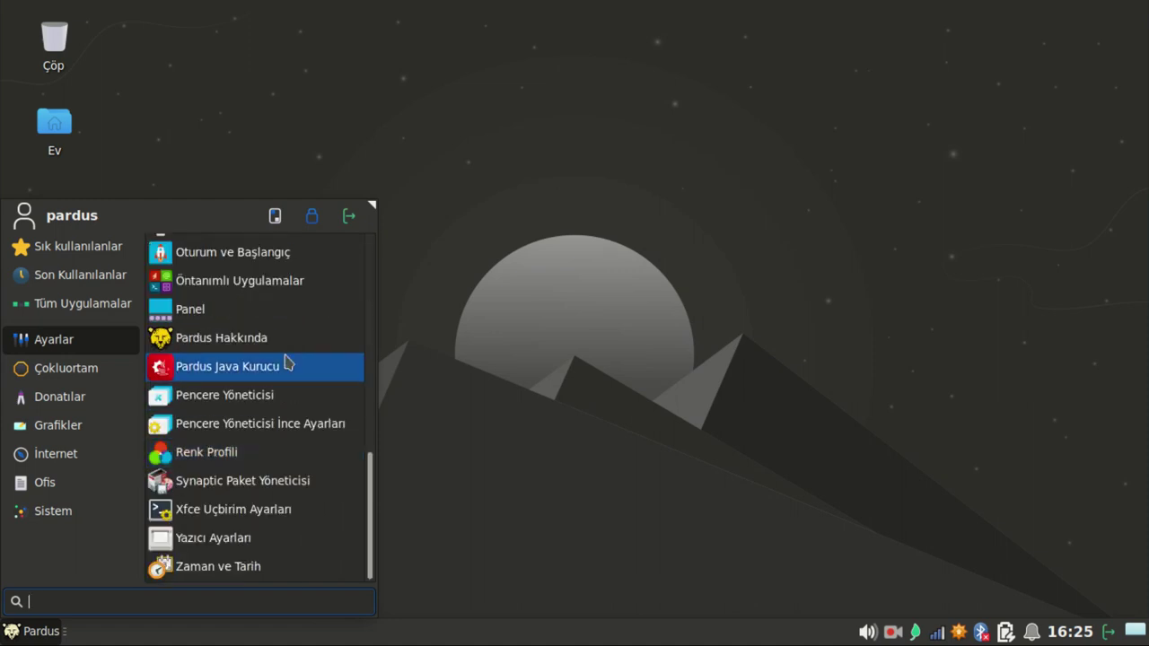
click(289, 368)
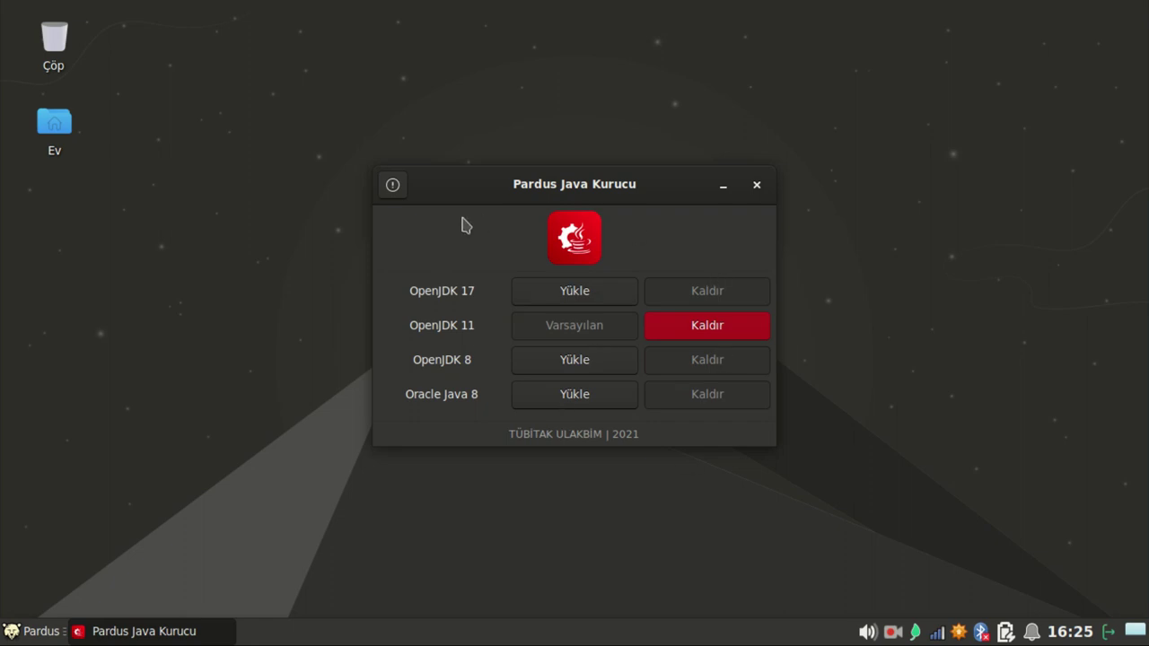
View the about information and credits of Pardus Java Kurucu, and close both of its windows
click(393, 185)
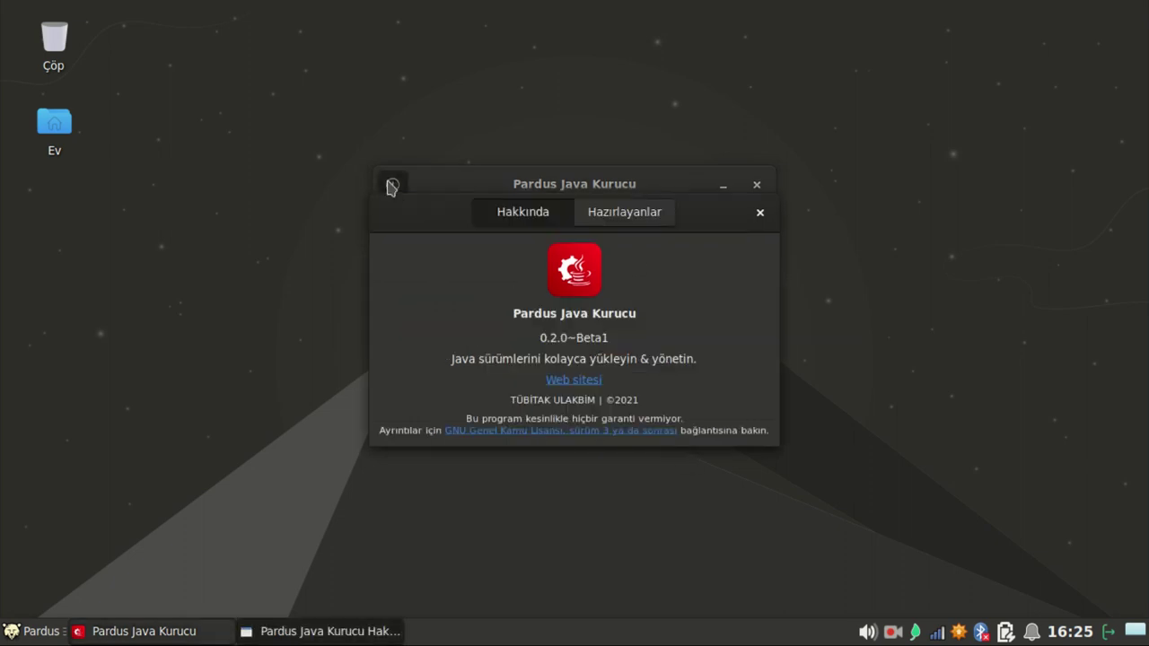
click(633, 213)
drag(573, 342, 660, 356)
click(760, 213)
click(756, 185)
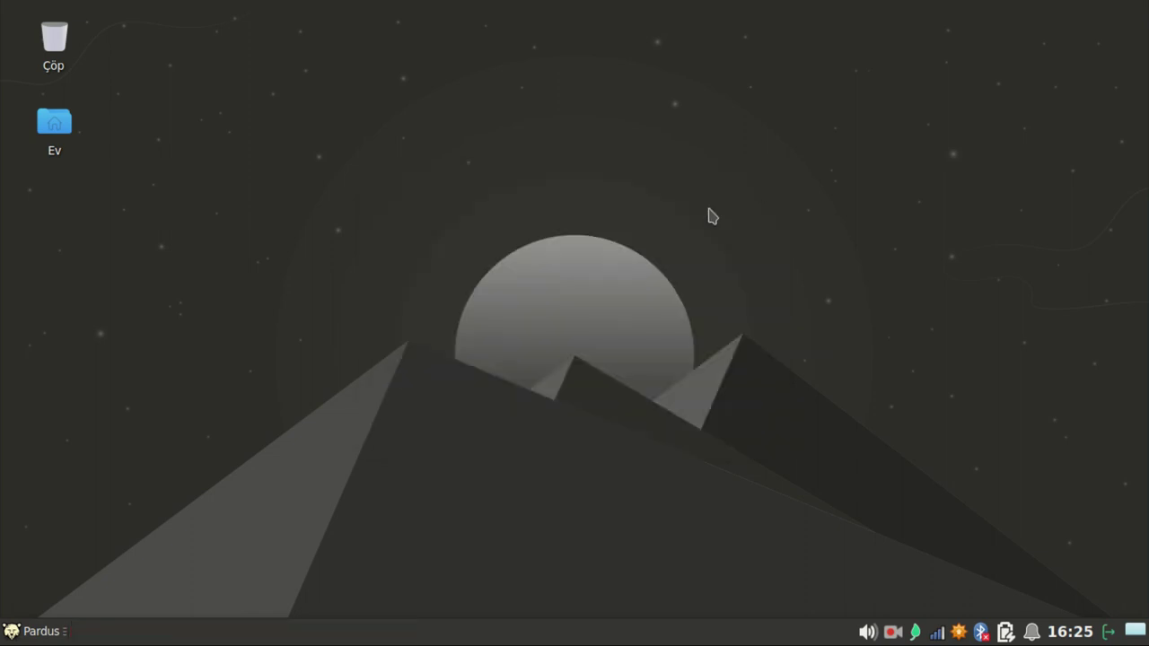
Look through the Çokluortam and Donatılar application categories, and open Catfish Dosya Arayıcı for a brief look before closing it
click(37, 631)
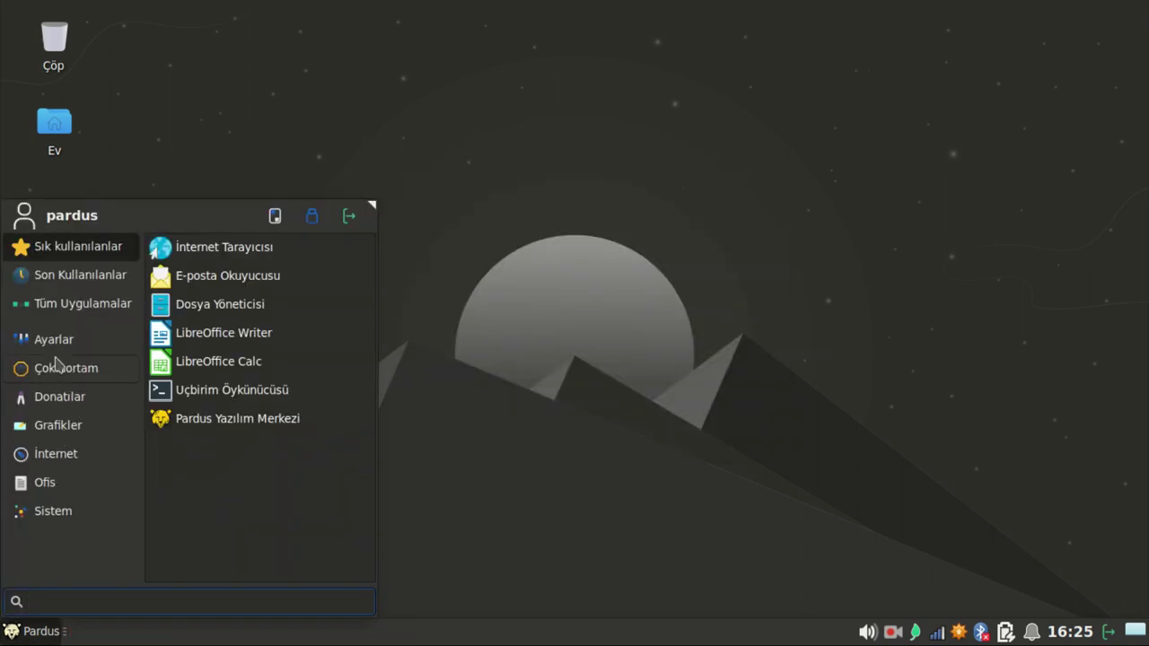
click(60, 369)
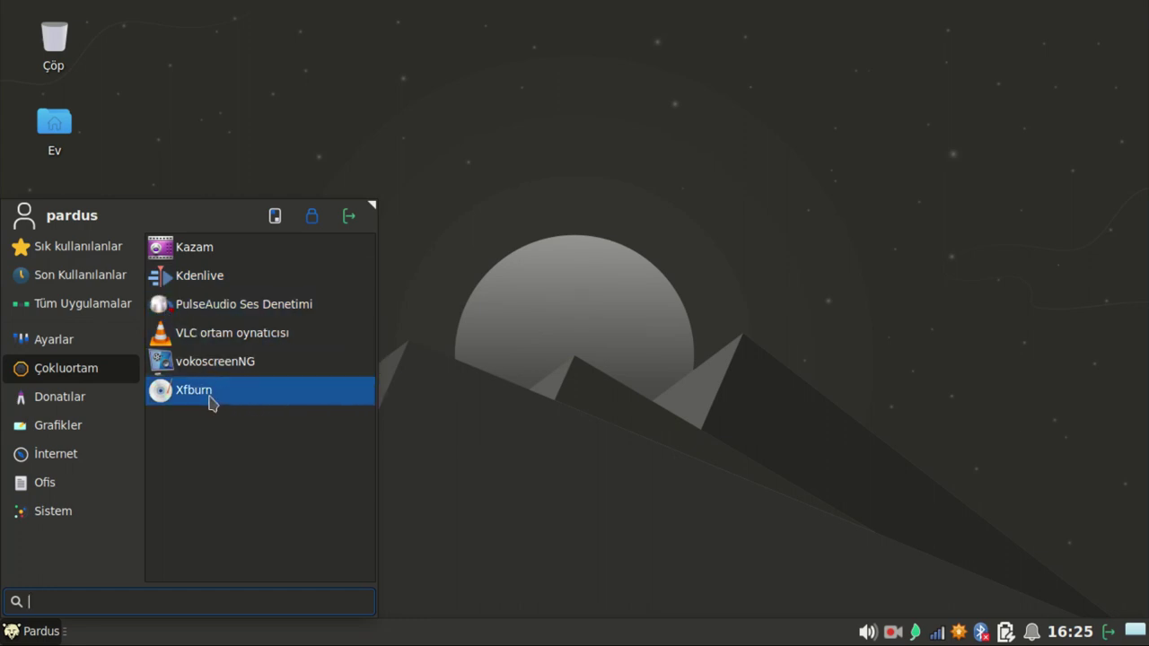
click(65, 406)
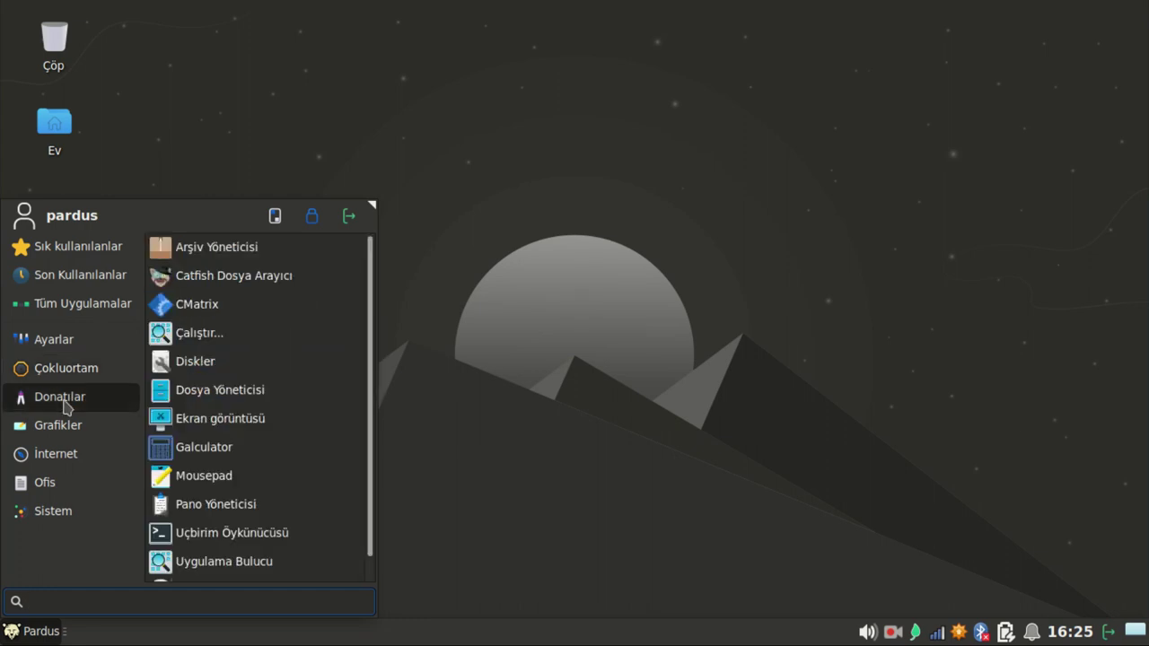
scroll(232, 342, down, 1)
scroll(232, 341, up, 1)
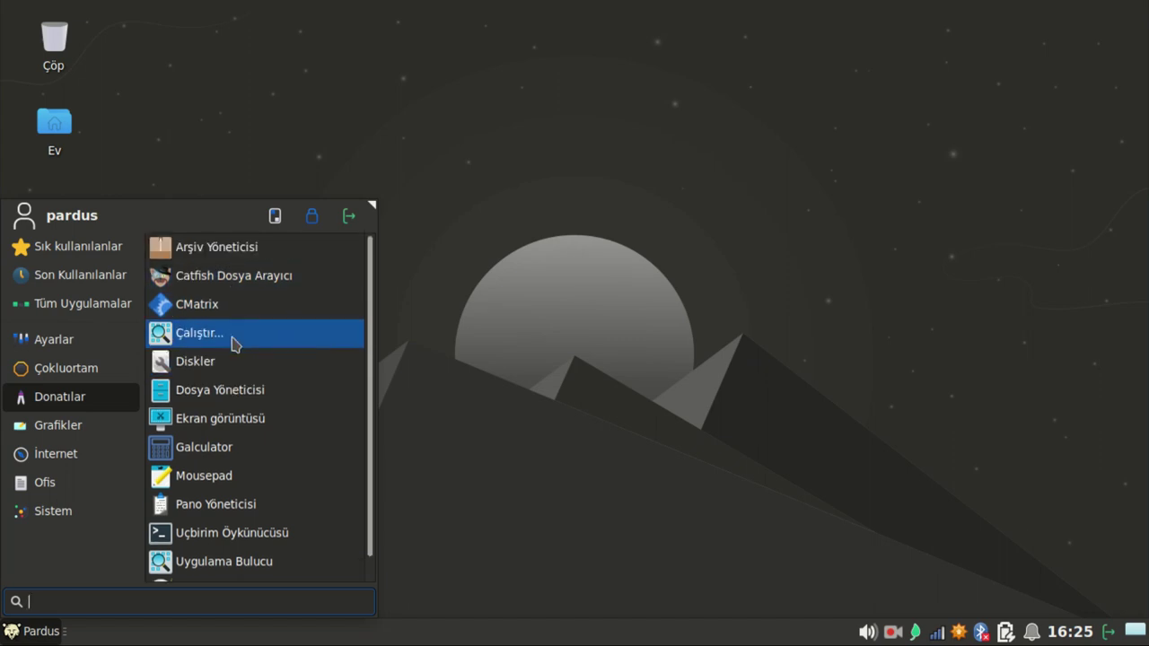
click(275, 276)
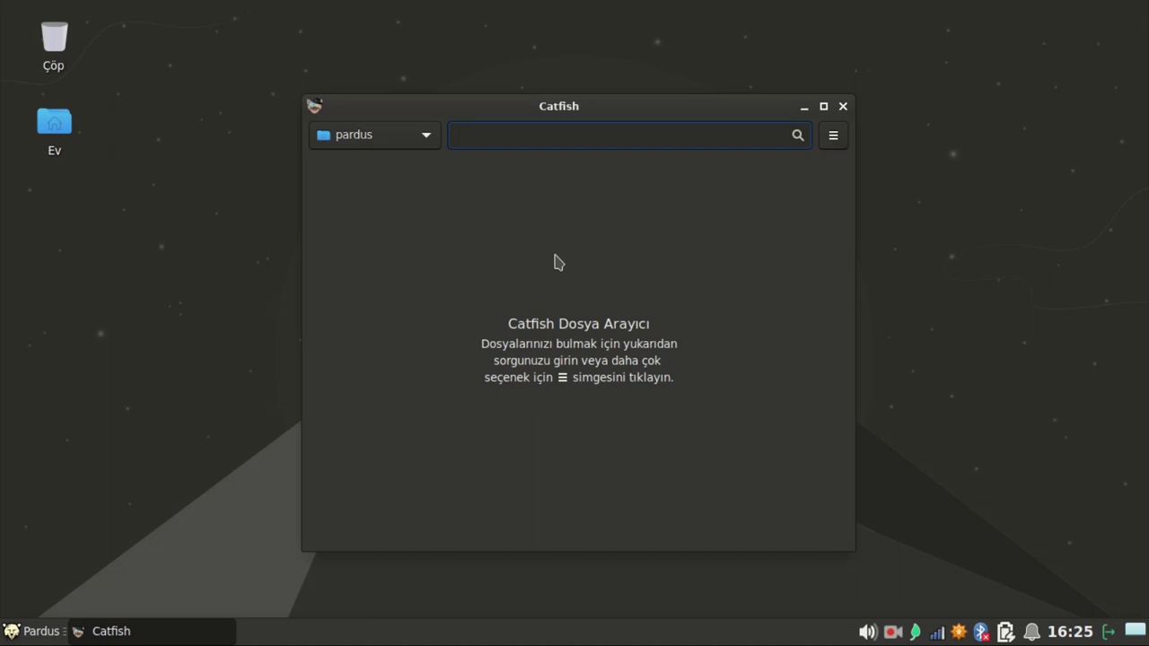
click(843, 106)
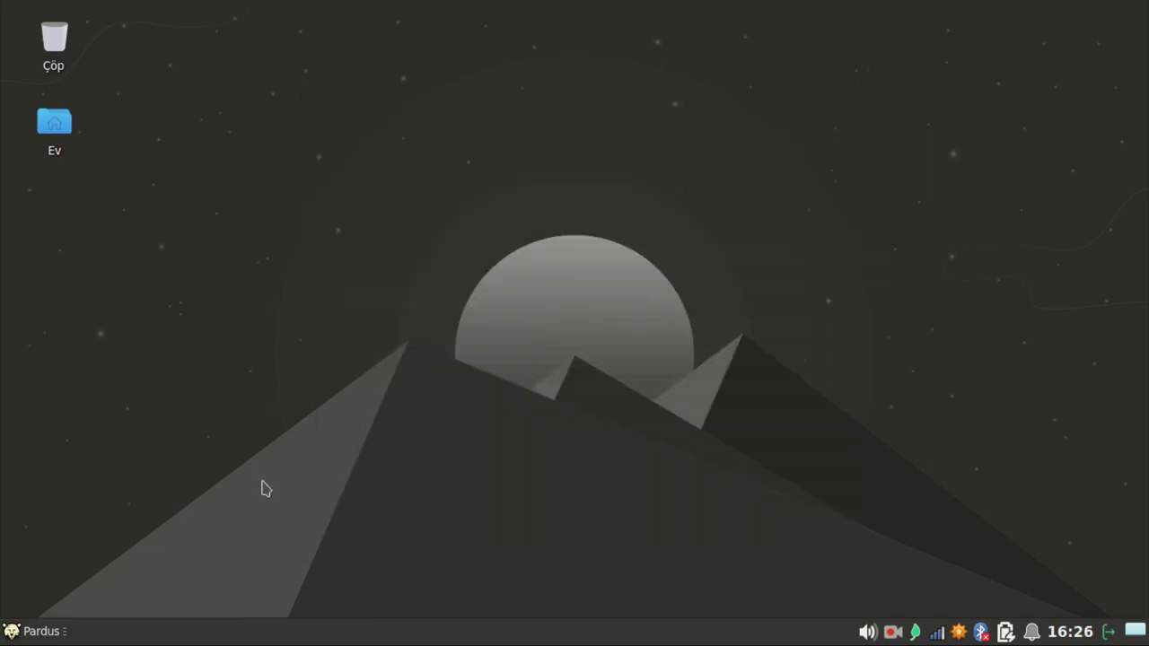
Look through the applications in the Grafikler, İnternet, Ofis and Sistem categories
click(10, 634)
mouse_move(77, 425)
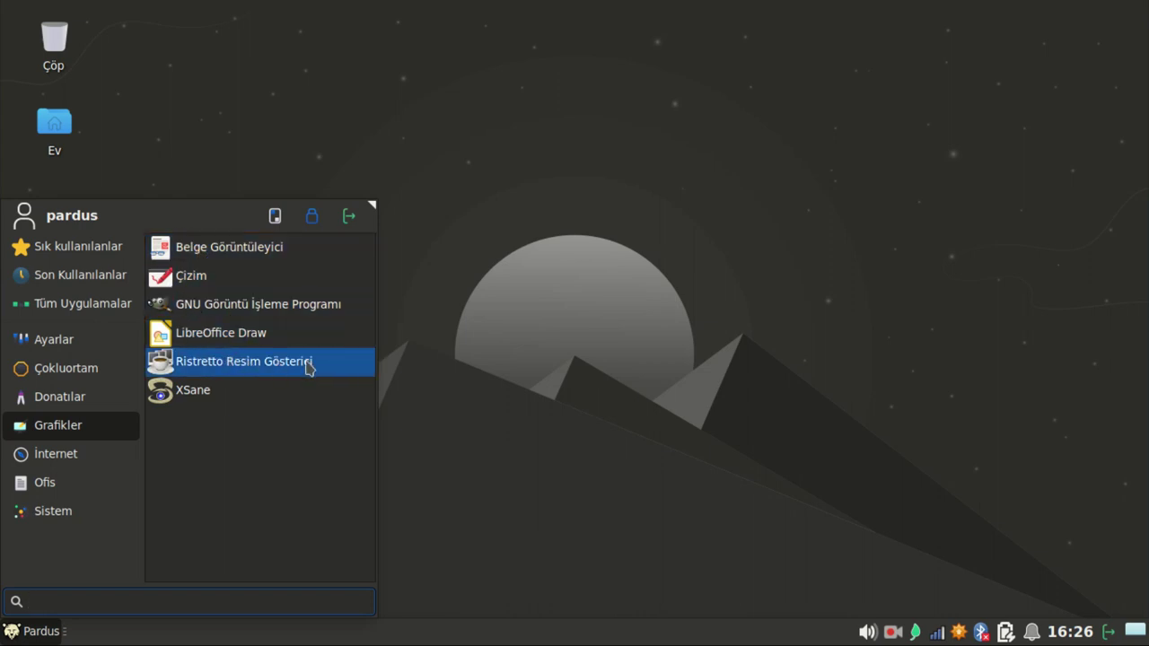
mouse_move(98, 454)
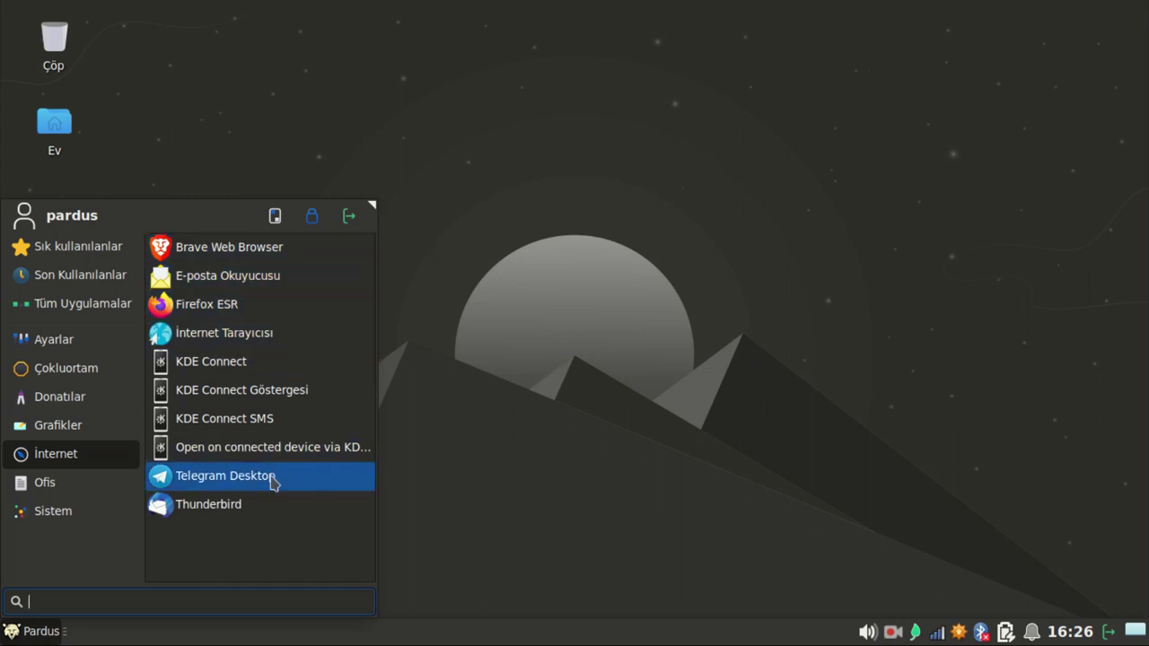
click(87, 493)
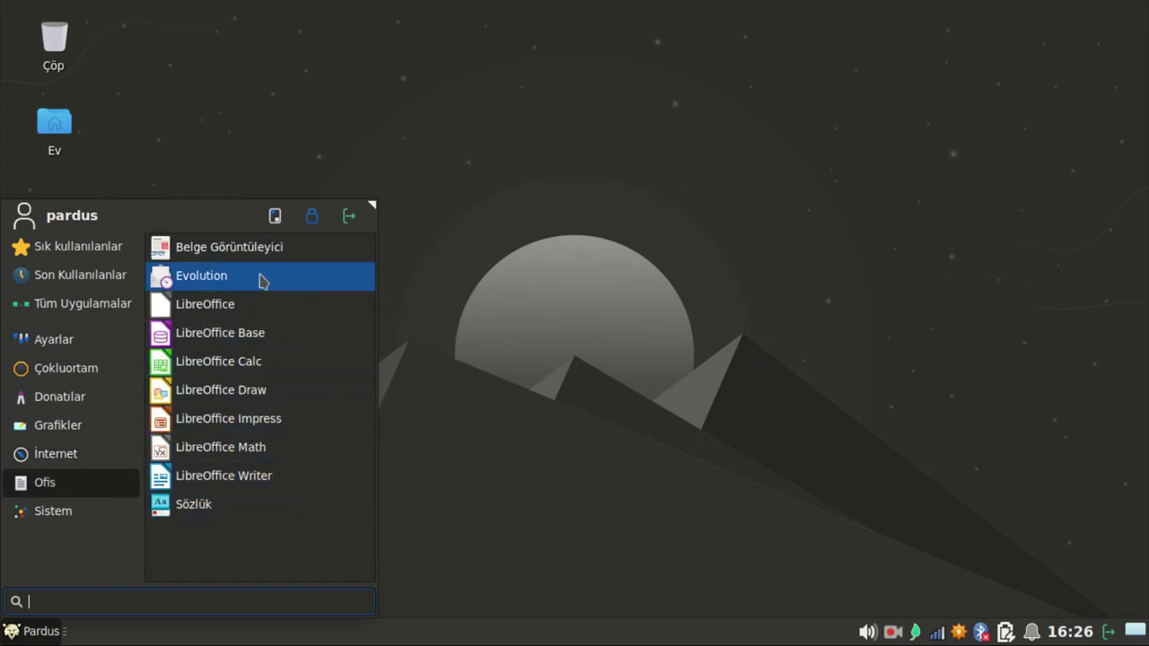
click(84, 510)
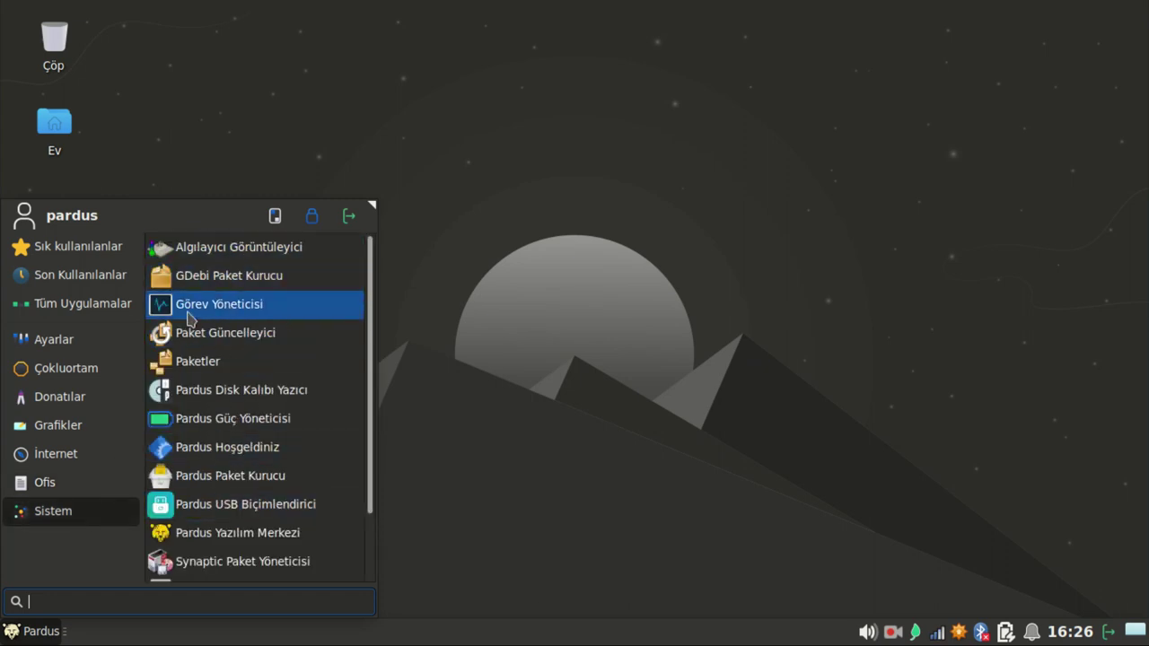
Open Pardus Disk Kalıbı Yazıcı, view its about information and credits, and close both of its windows
click(266, 395)
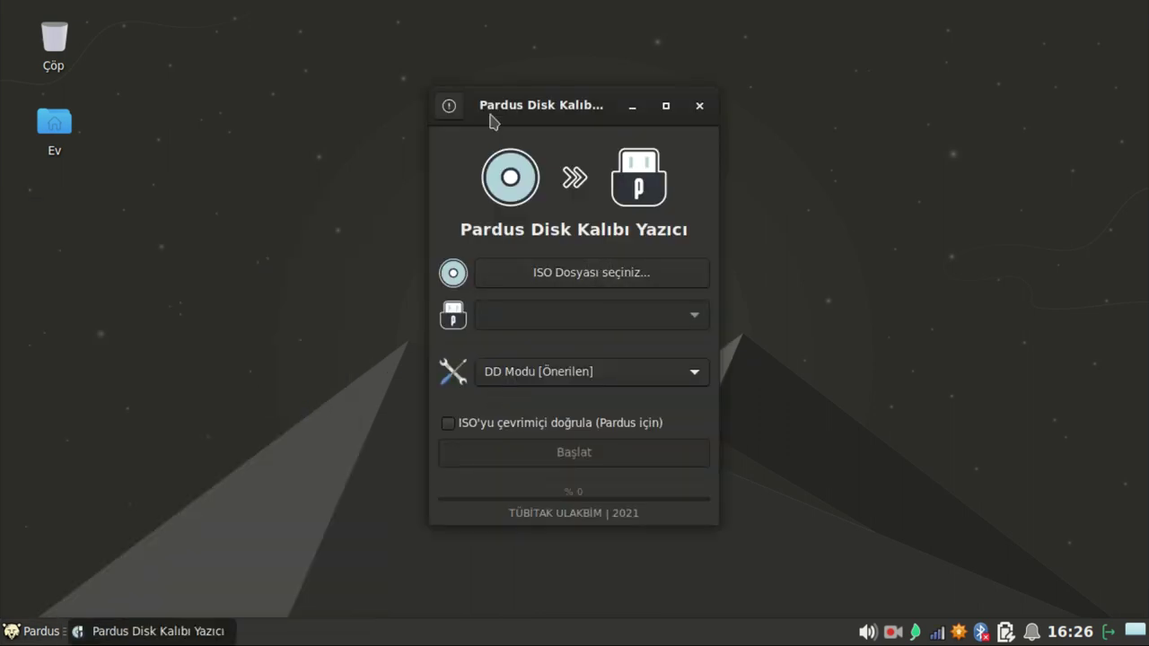
click(449, 105)
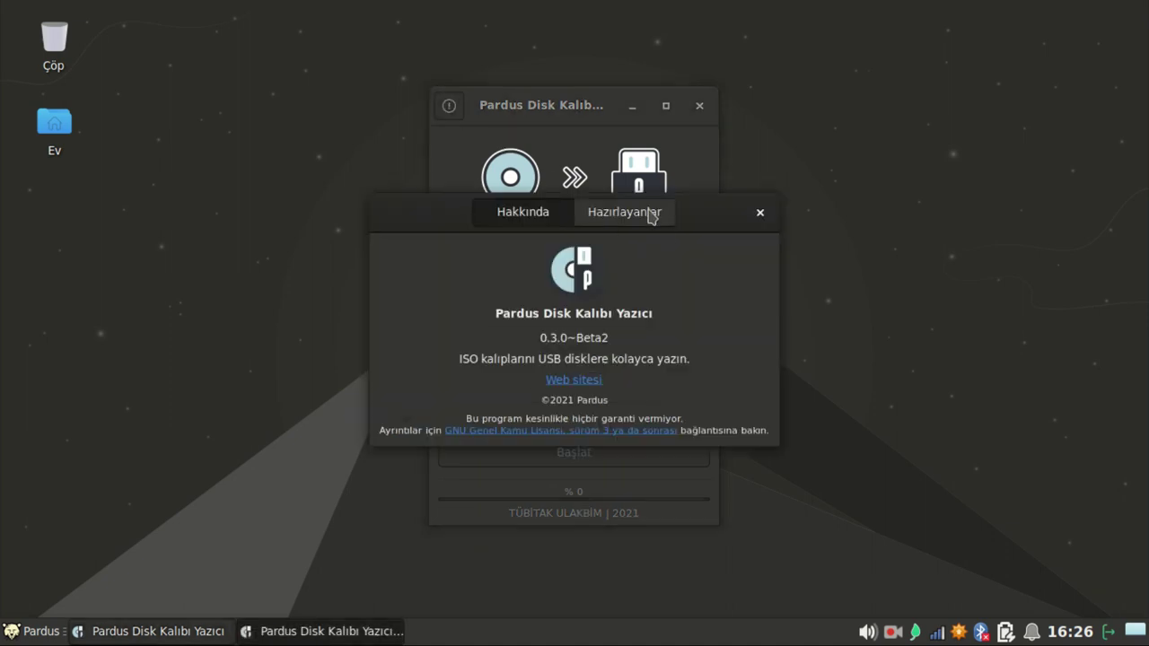
click(652, 217)
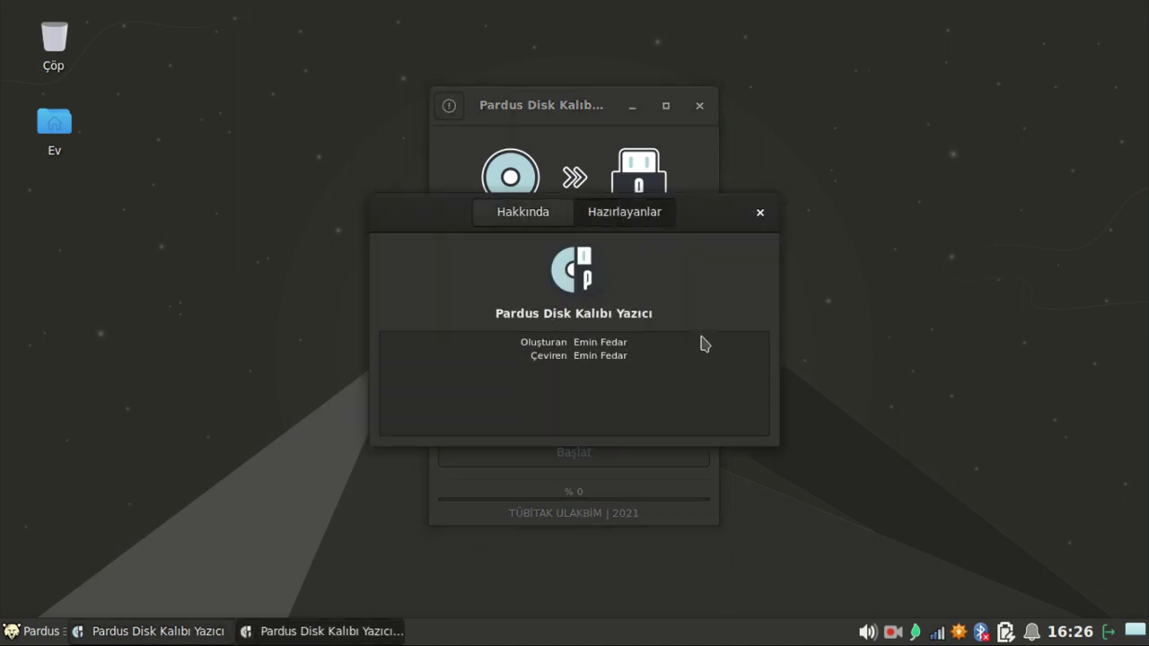
click(759, 214)
click(700, 106)
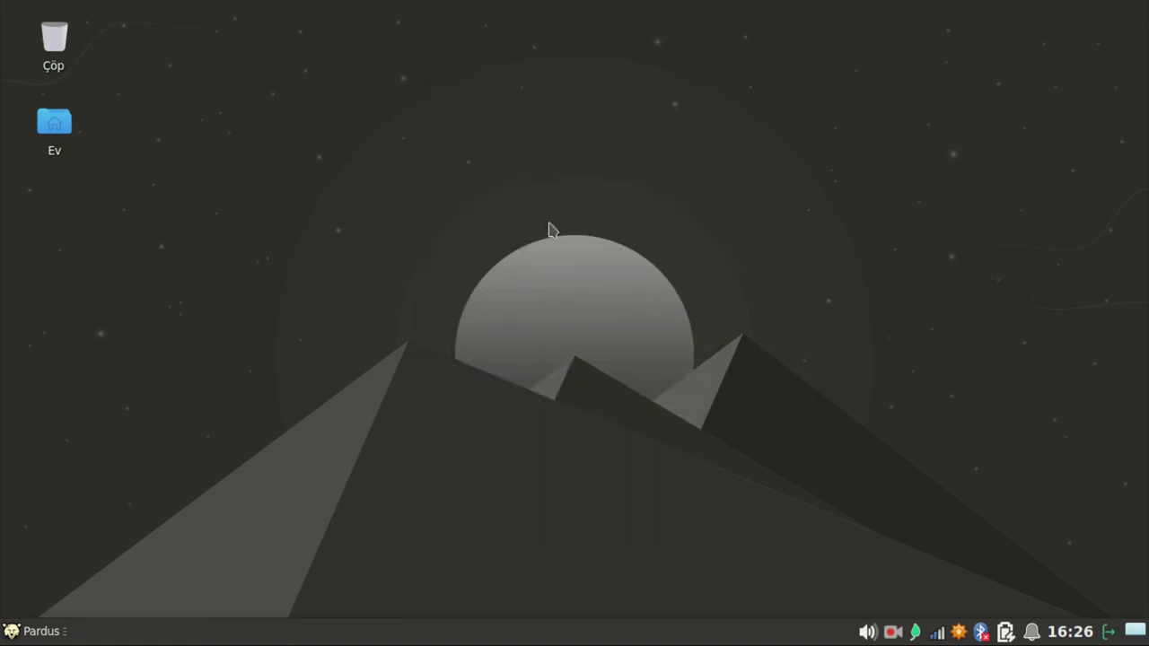
Open Pardus Güç Yöneticisi from the Sistem category to look over its power modes, and close it
click(45, 641)
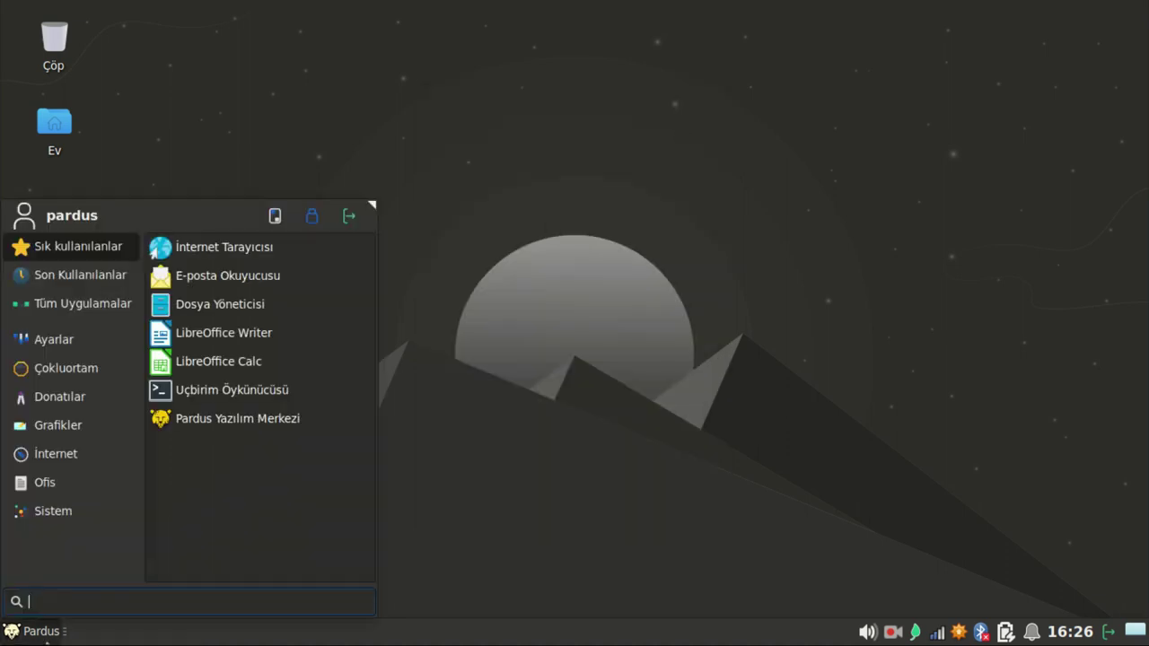
click(71, 516)
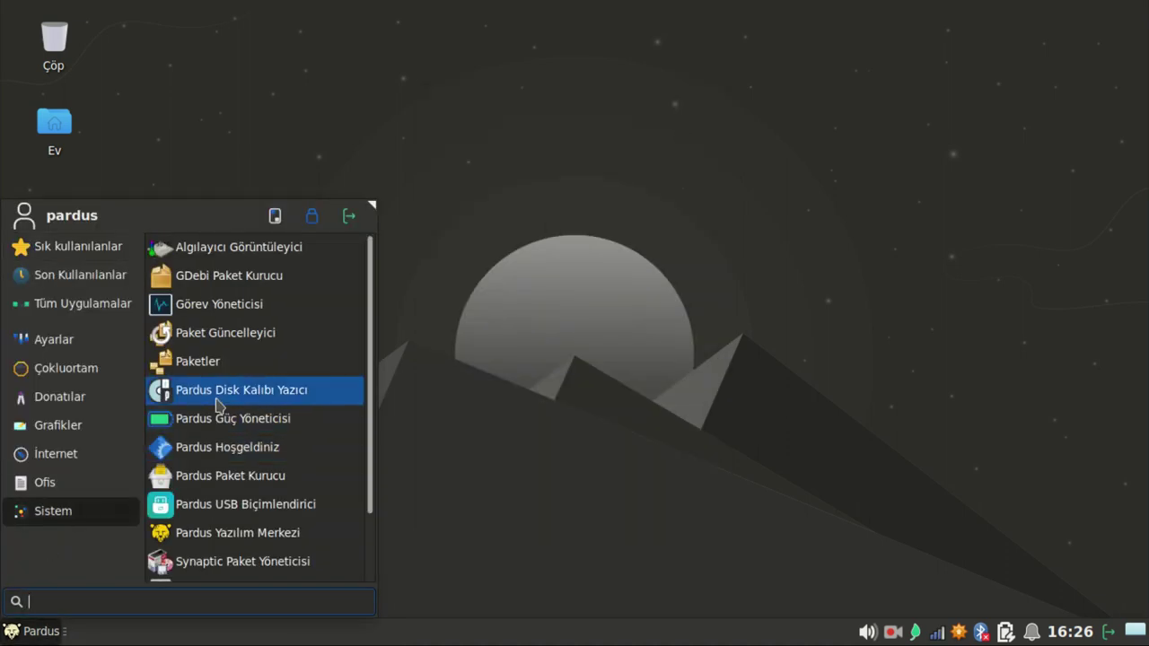
click(216, 430)
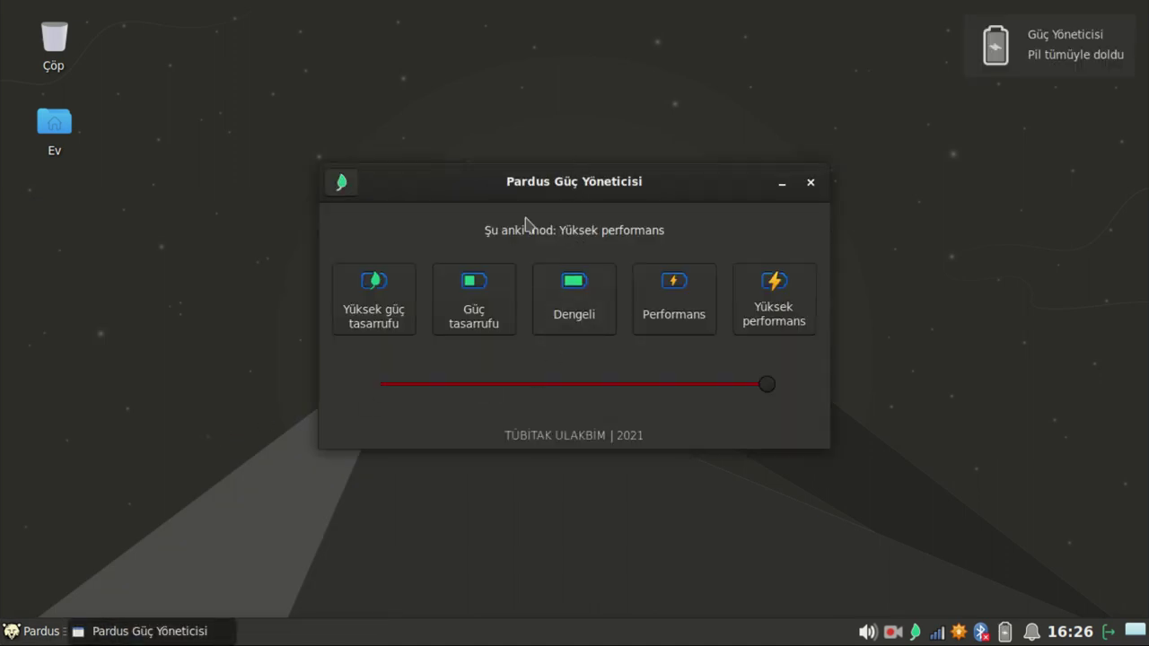
click(588, 307)
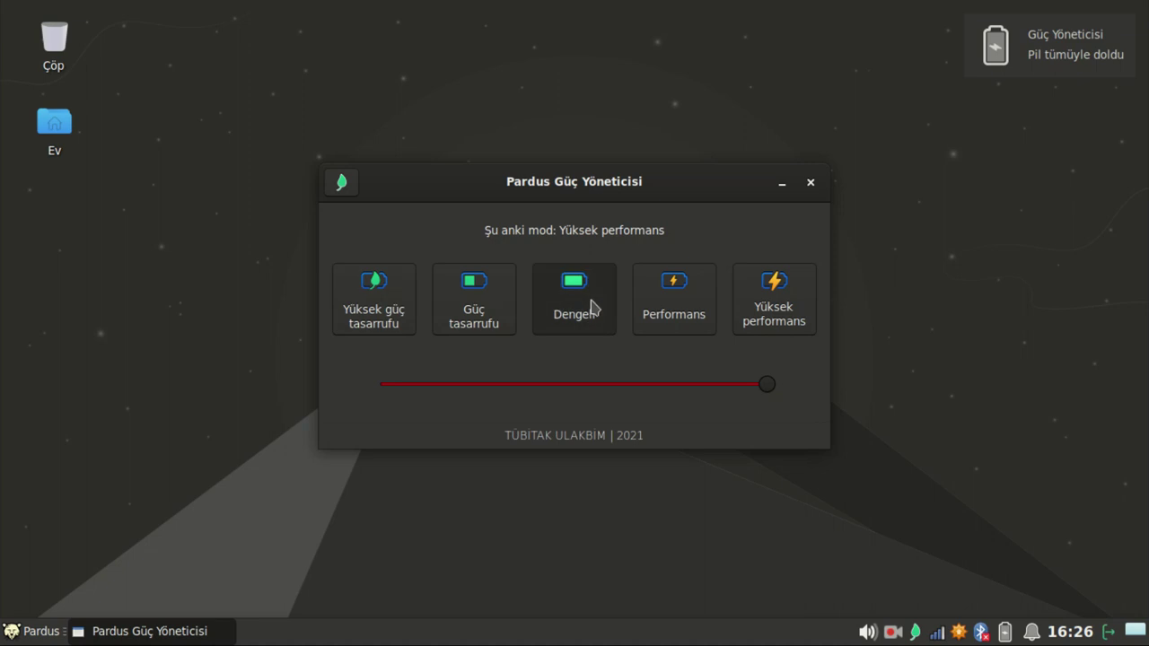
click(757, 311)
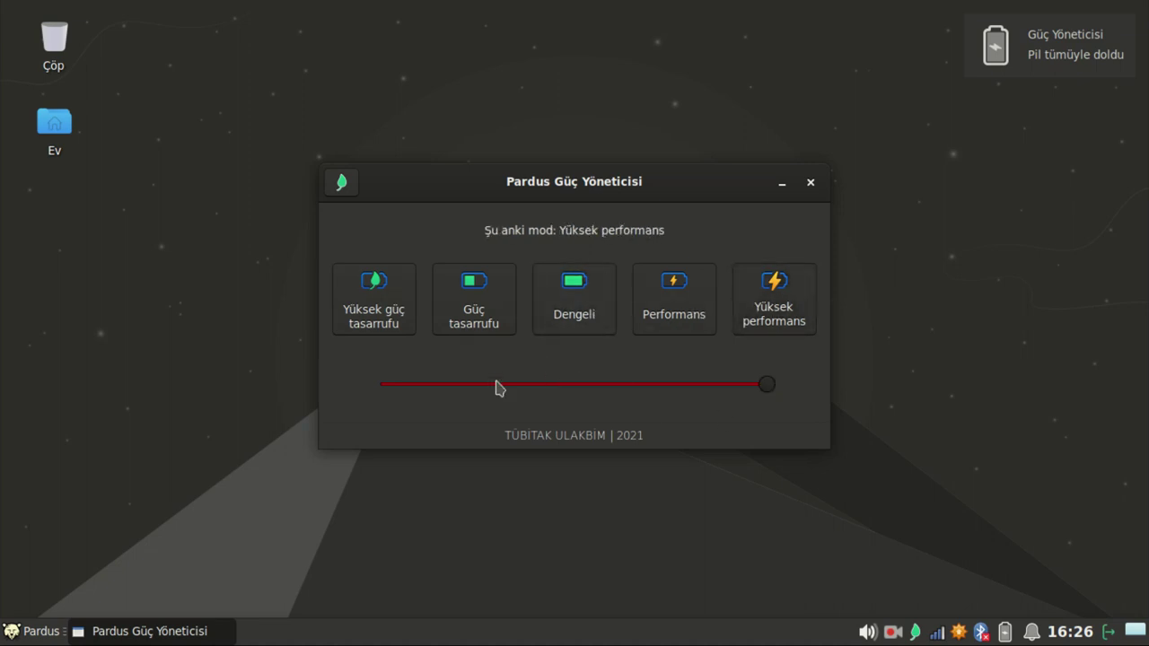
click(810, 184)
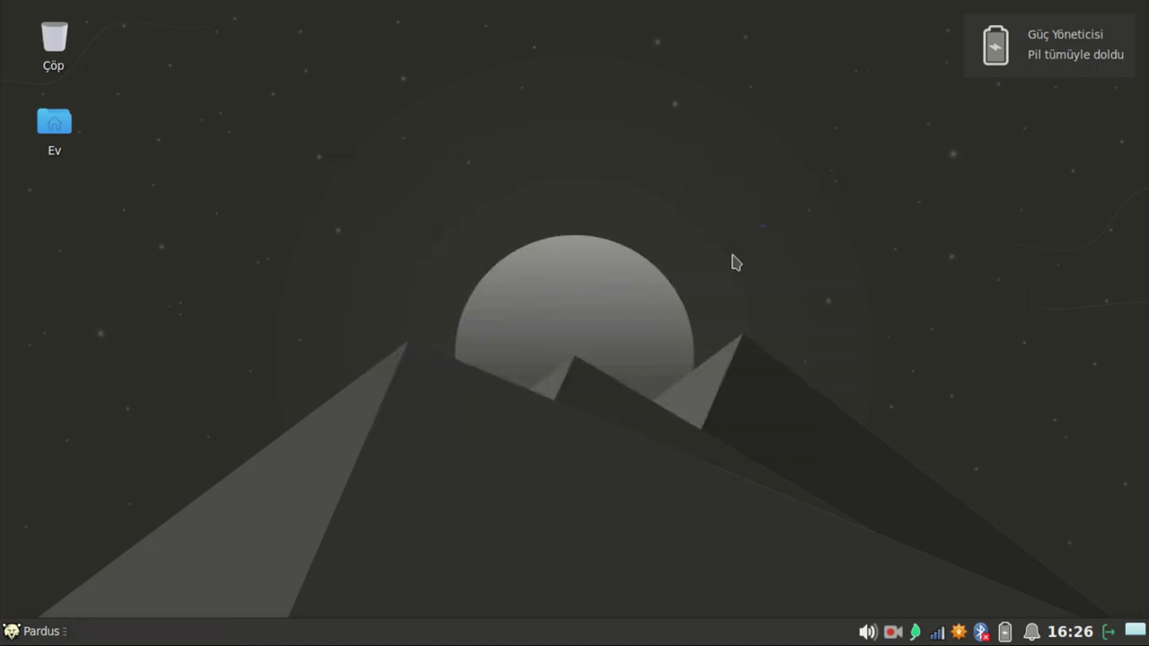
Open Pardus Hoşgeldiniz from the Sistem category for a brief look at the welcome wizard, and close it
click(10, 631)
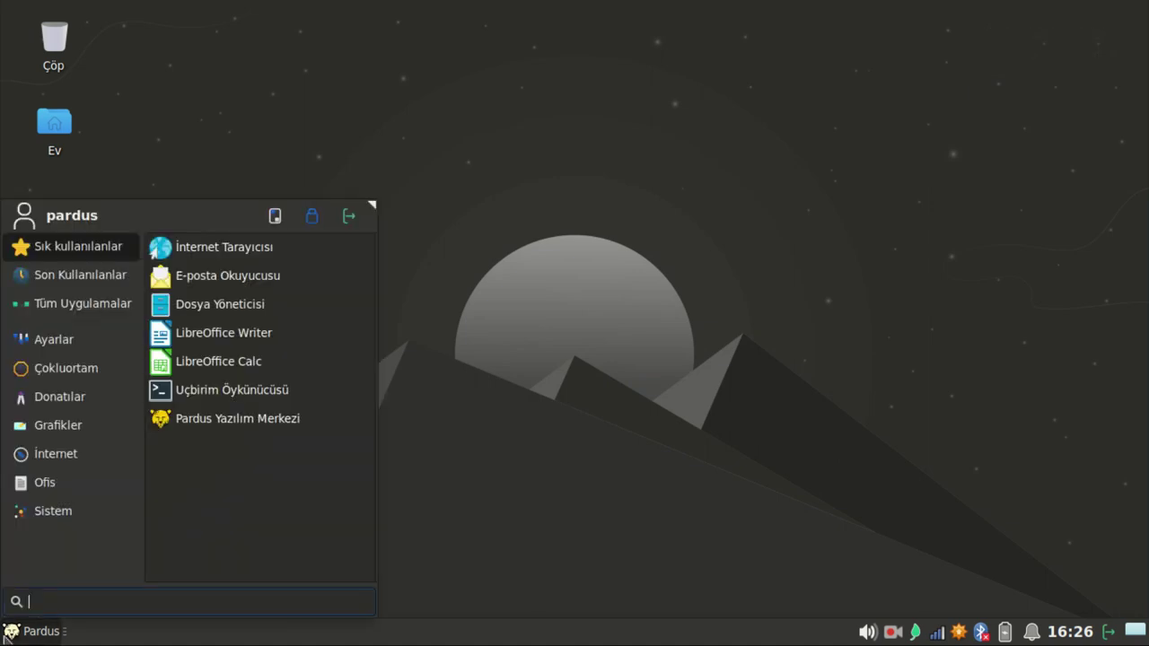
click(44, 516)
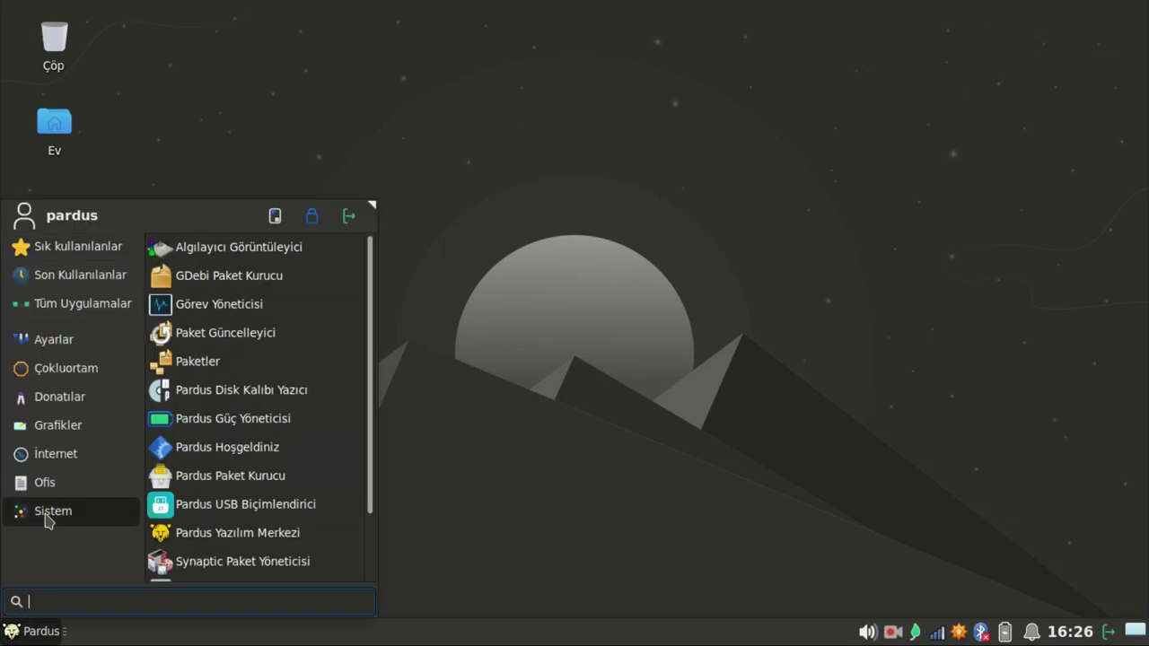
click(207, 448)
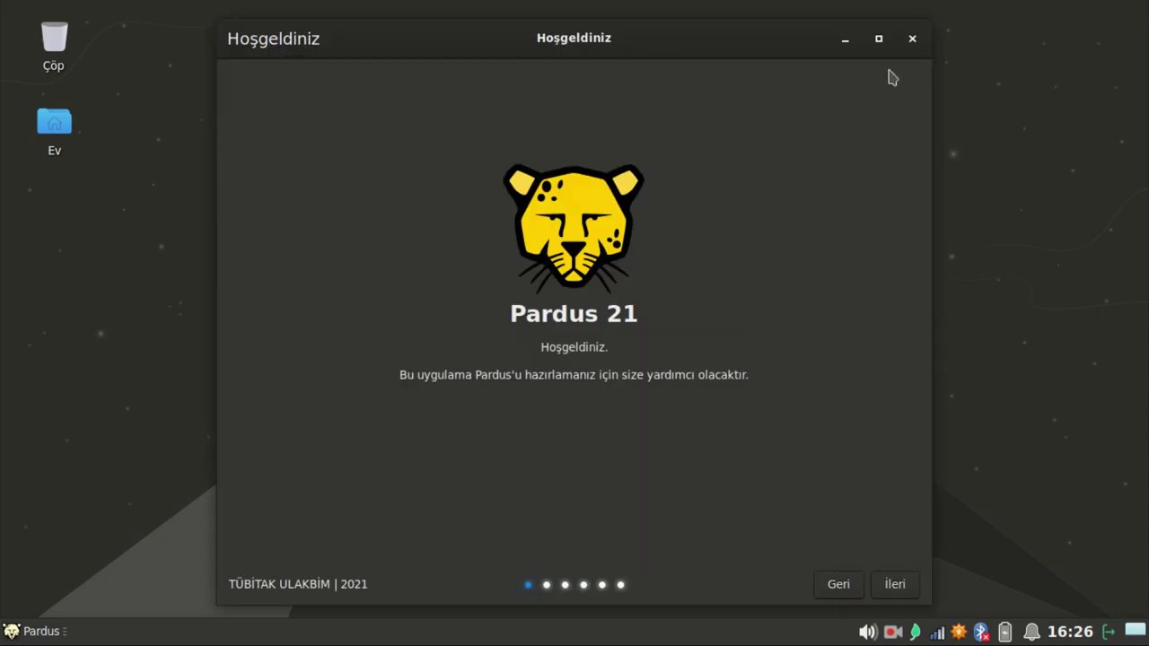
click(913, 40)
Open Pardus Paket Kurucu from the Sistem category and highlight the version number in its about information
click(36, 631)
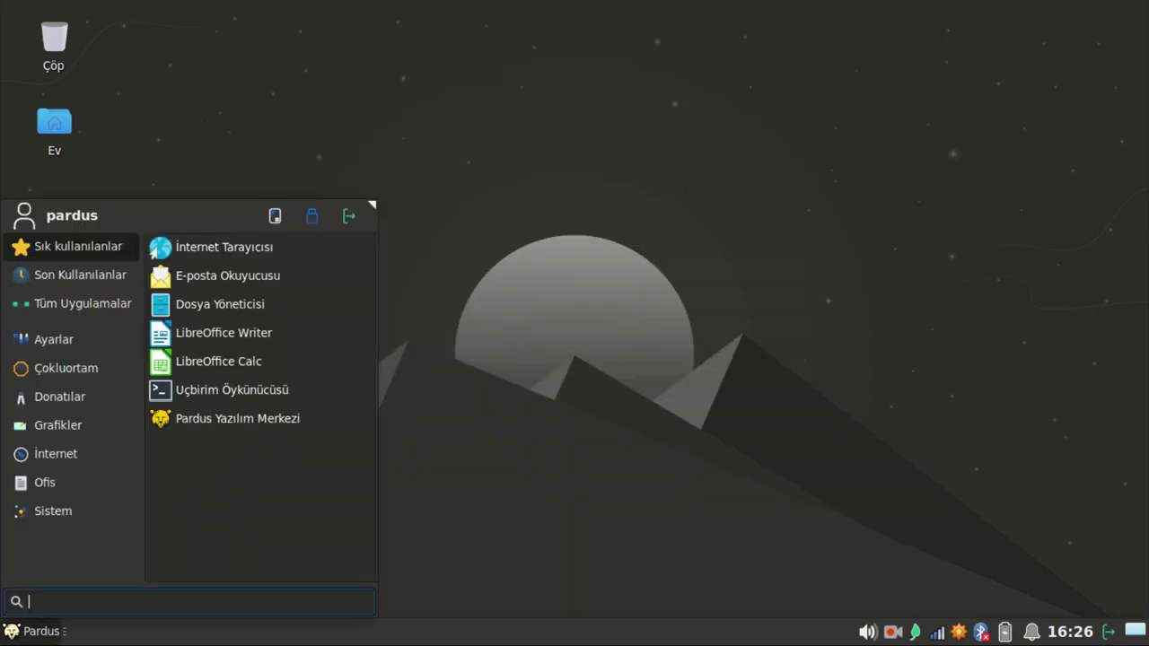
click(90, 512)
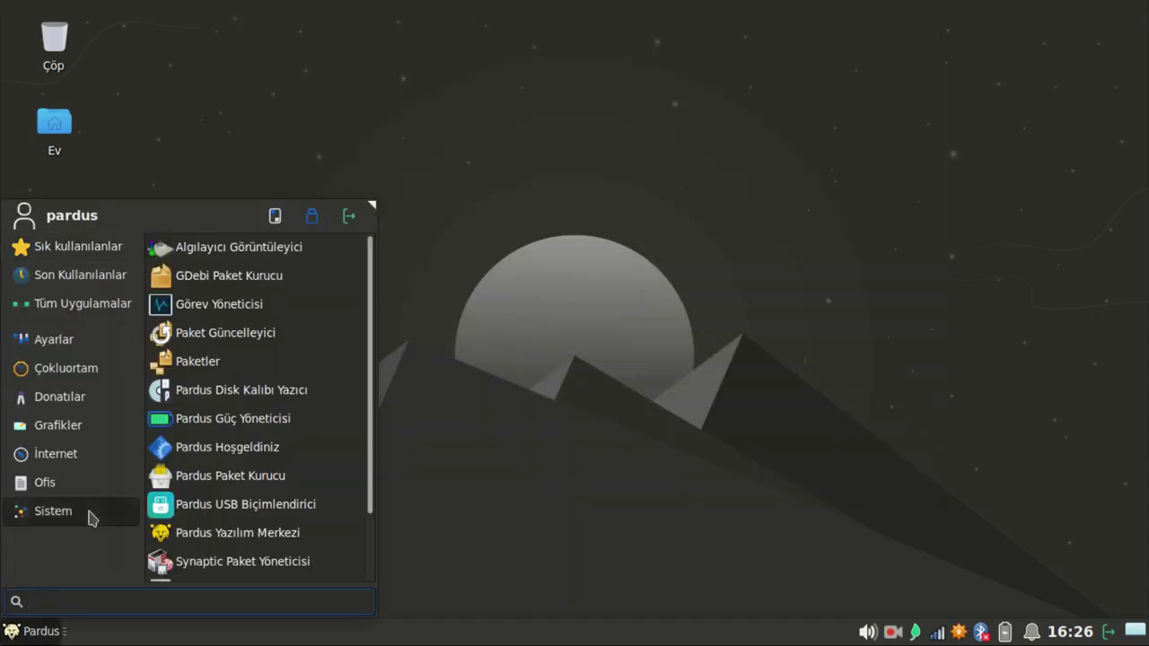
click(246, 476)
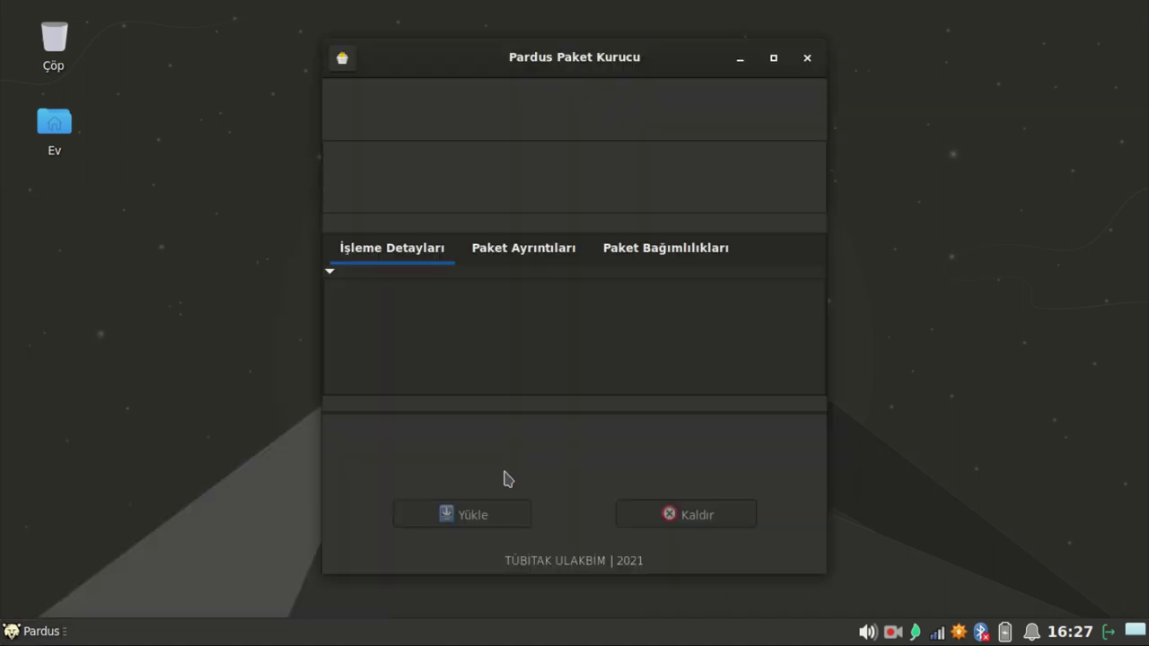
click(347, 63)
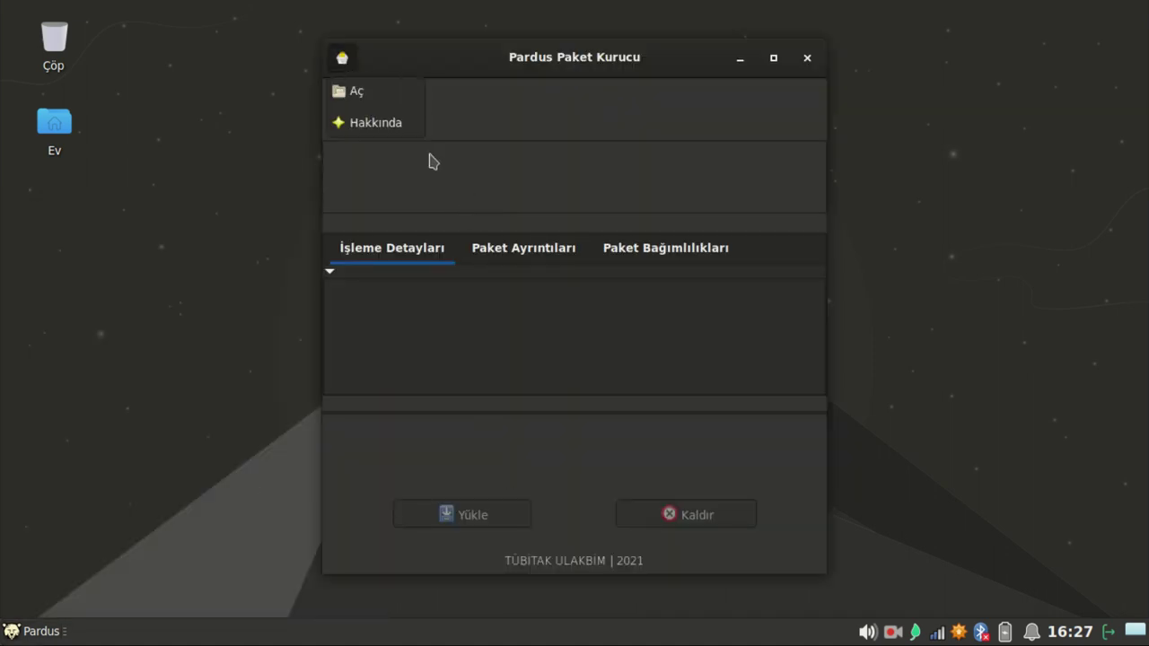
click(406, 136)
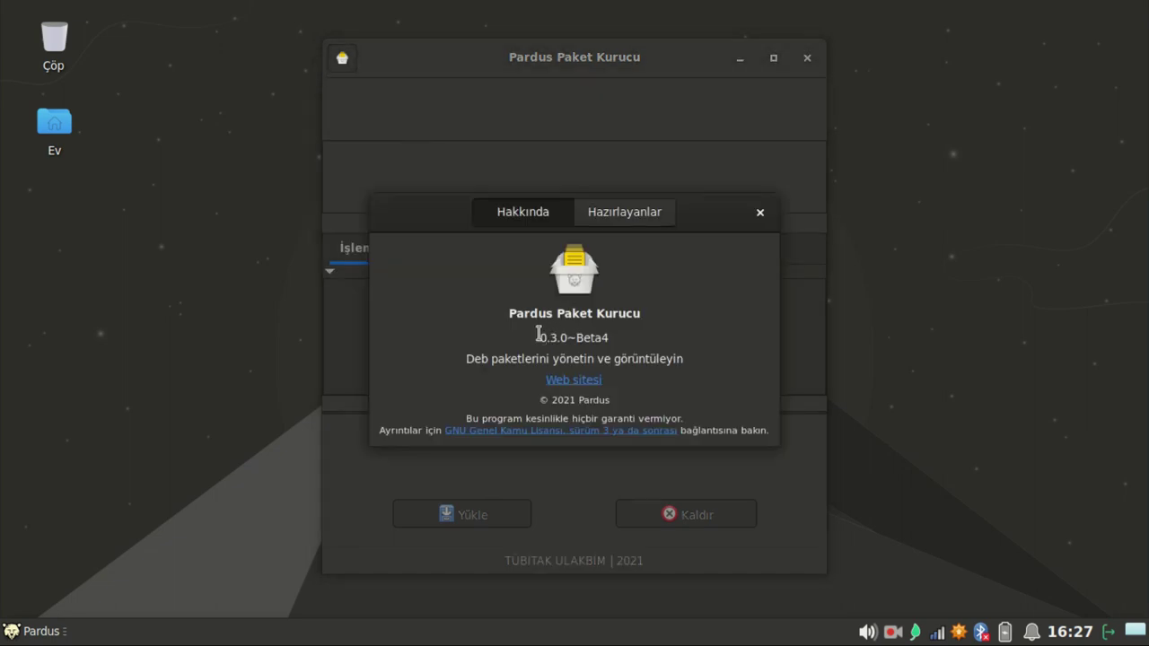
drag(539, 337, 636, 345)
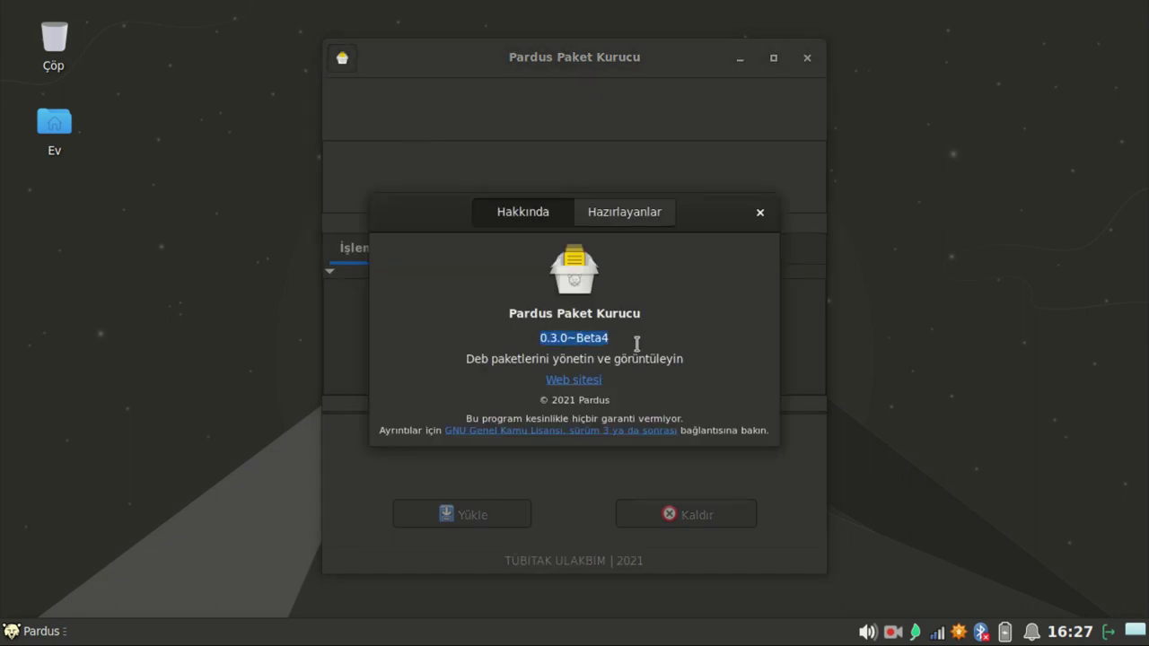
View the credits of Pardus Paket Kurucu, highlight the creator's name, and close both of its windows
click(630, 220)
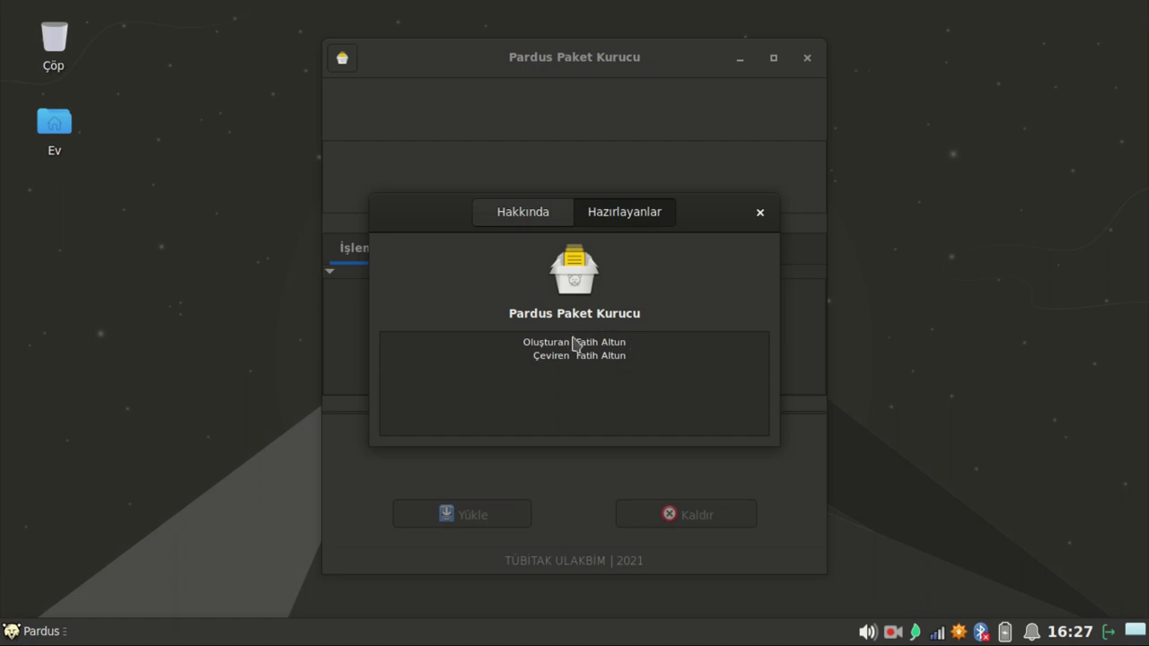
drag(575, 342, 637, 342)
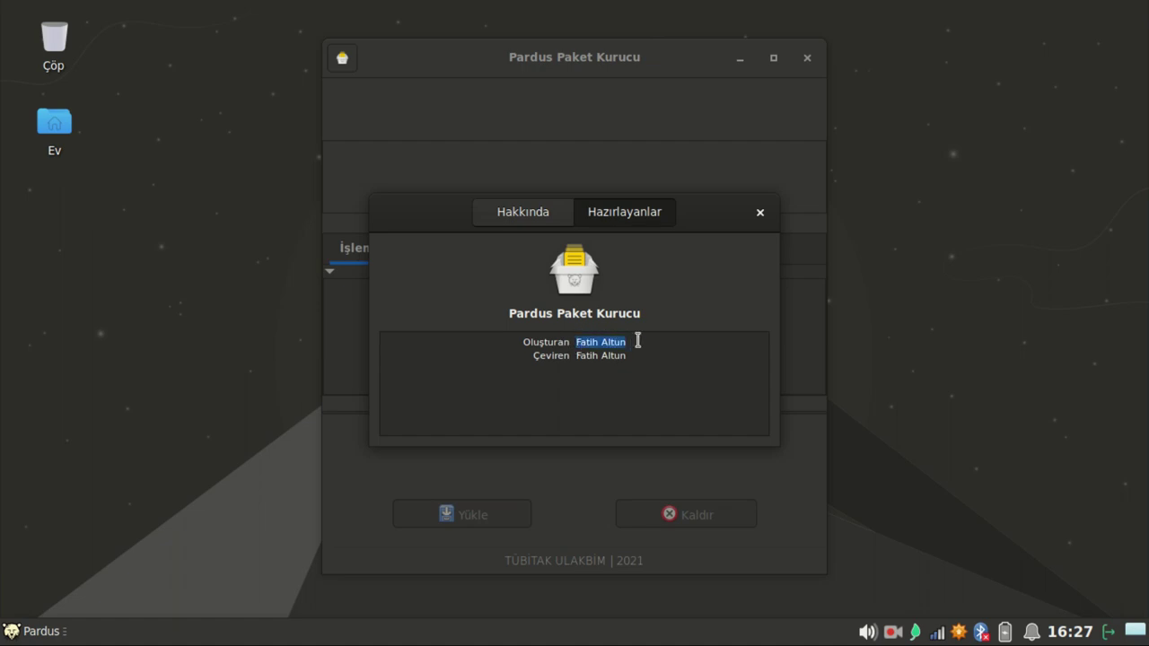
click(761, 213)
click(807, 57)
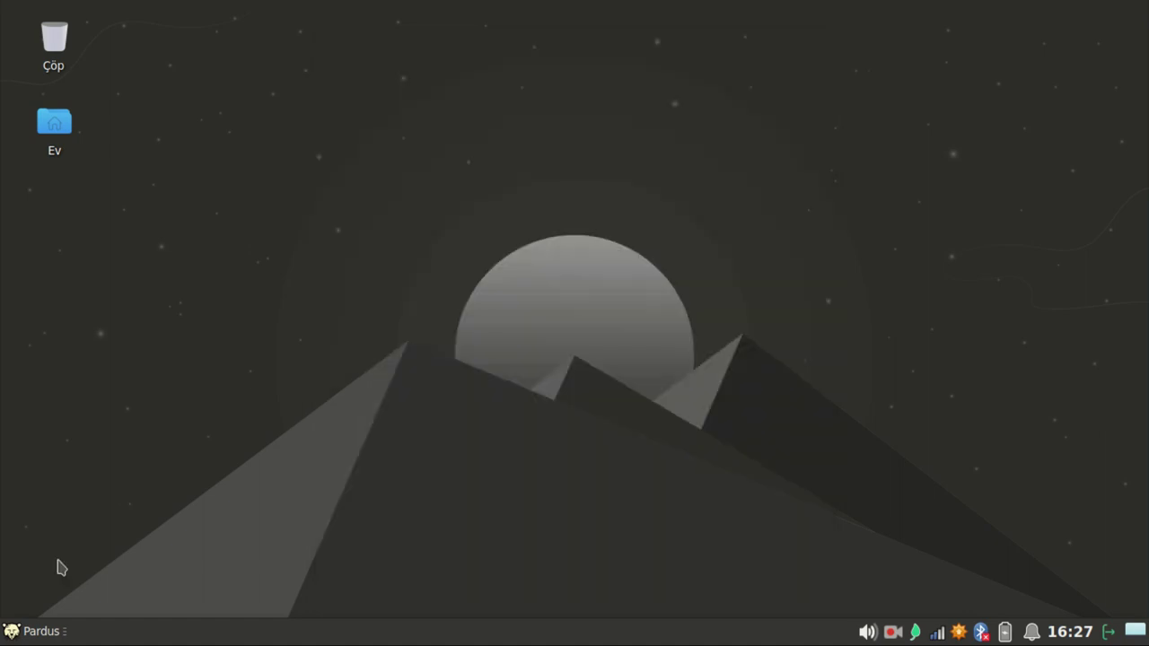
Open Pardus USB Biçimlendirici from the Sistem category, view its about information and credits, and close both of its windows
click(34, 637)
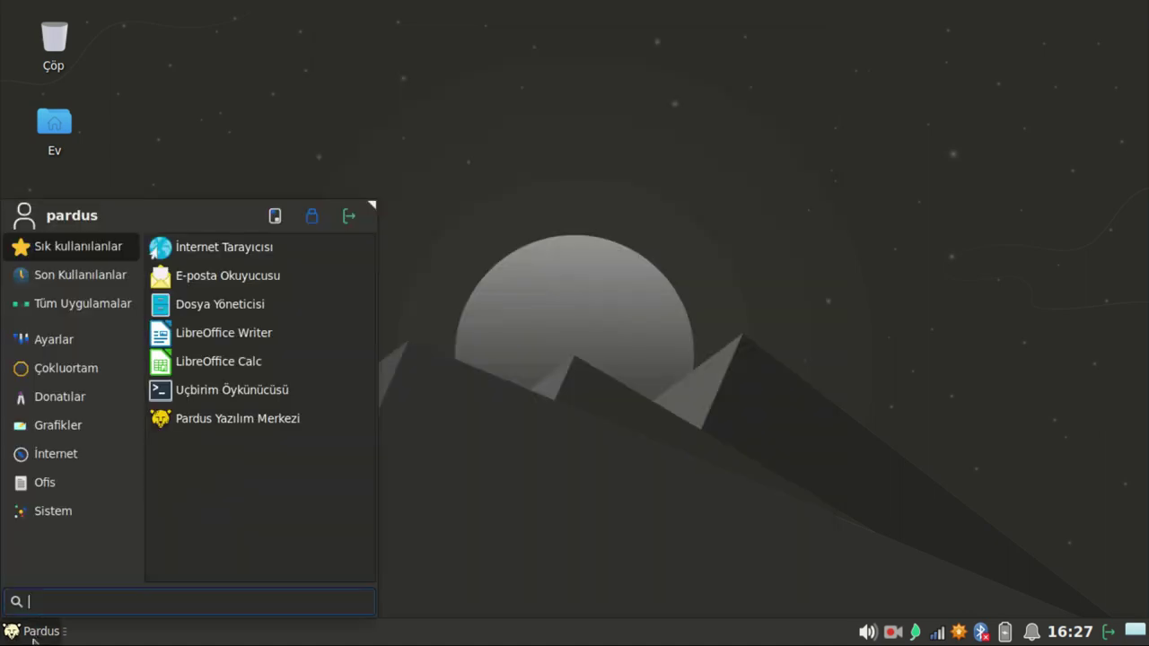
click(58, 515)
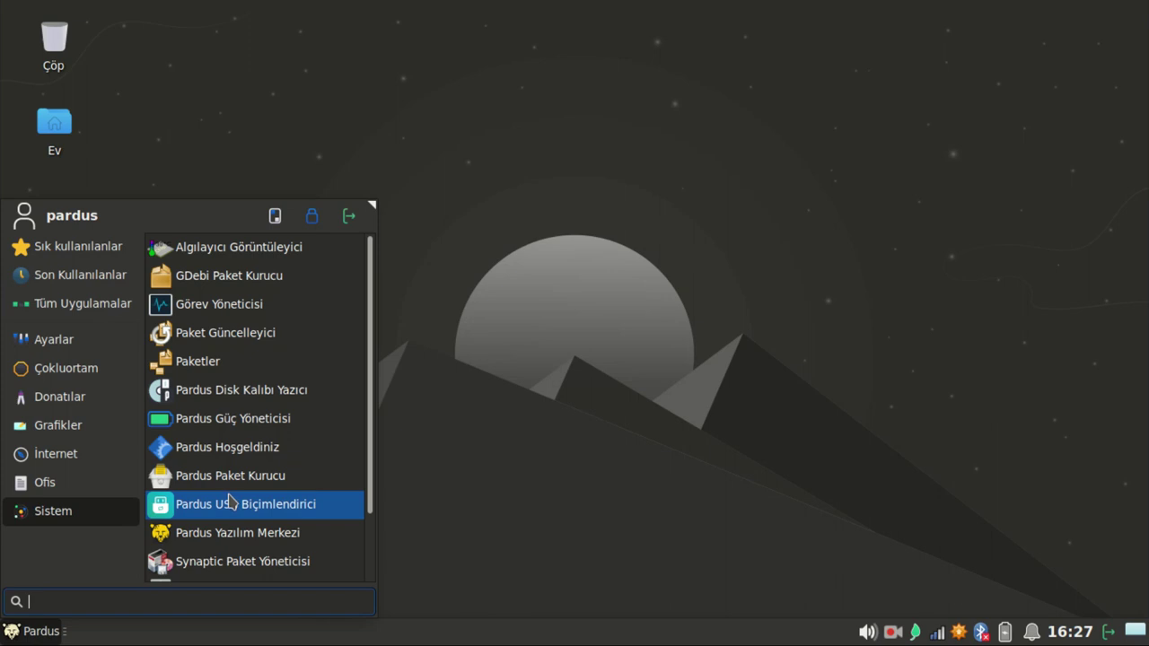
click(231, 501)
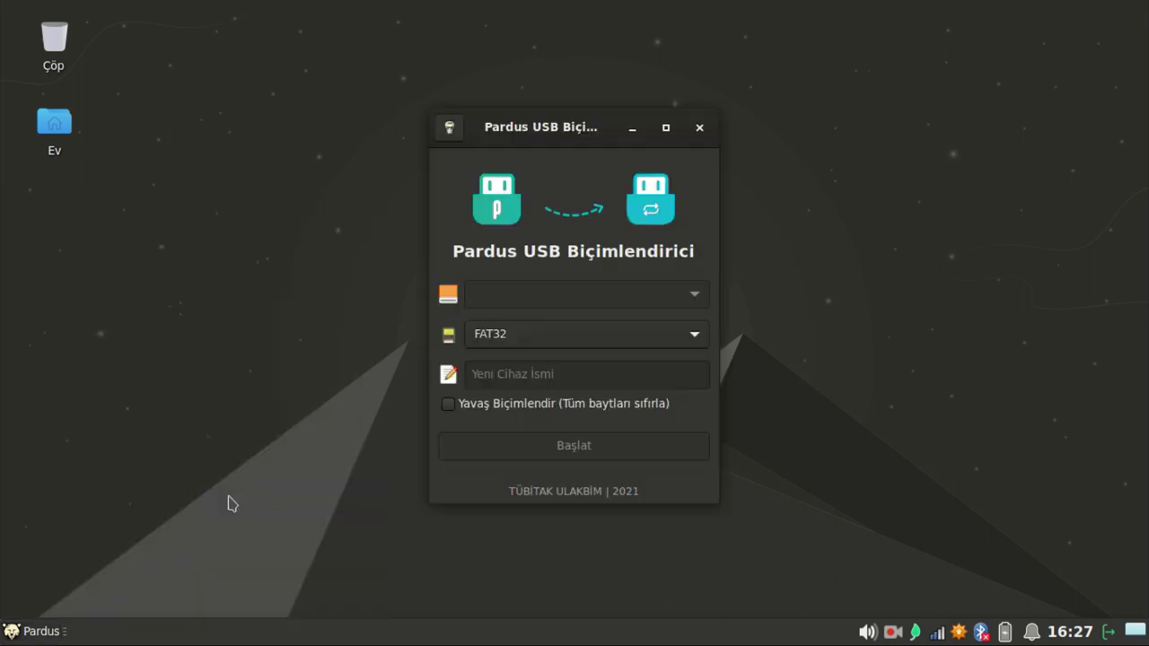
click(451, 128)
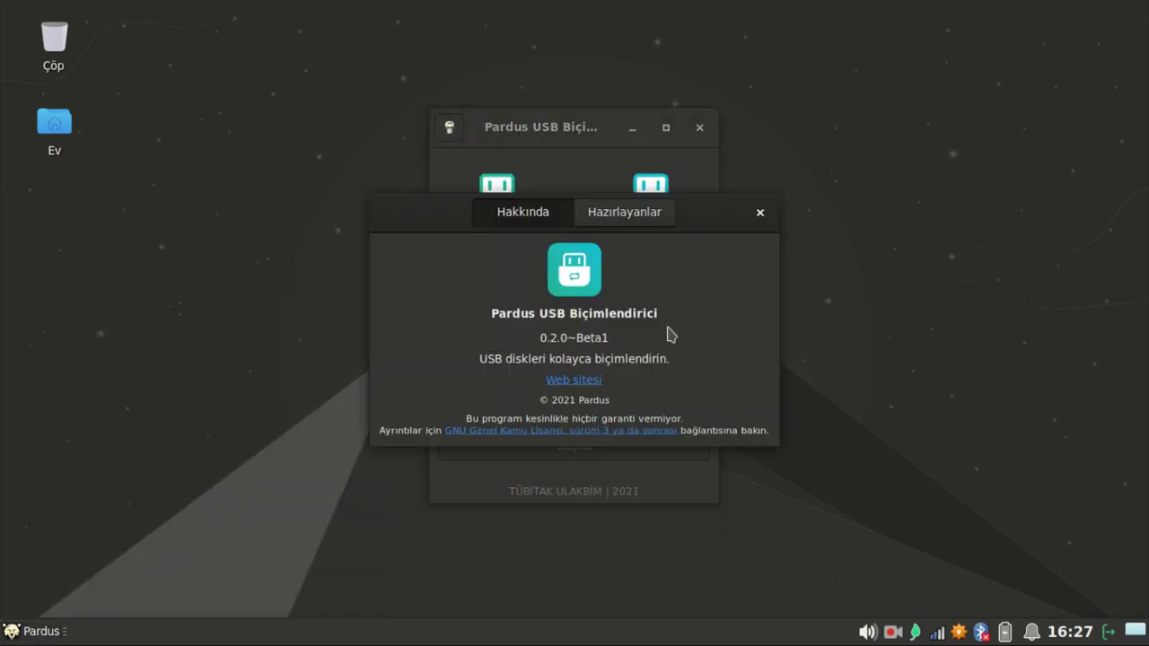
click(642, 215)
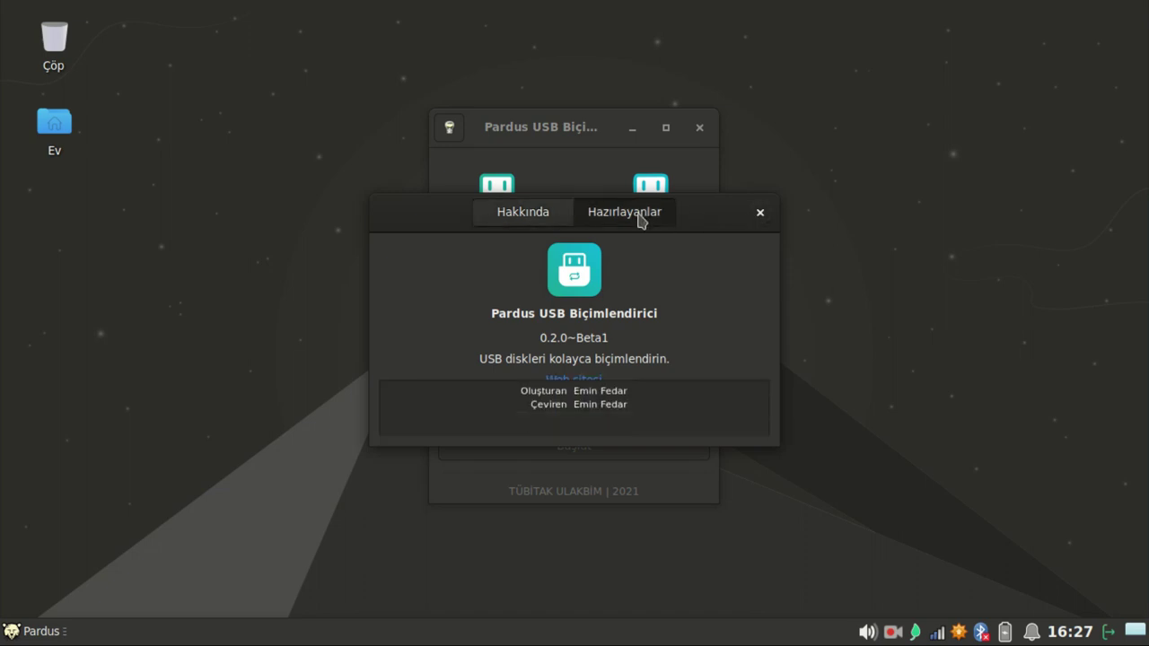
click(760, 213)
click(6, 631)
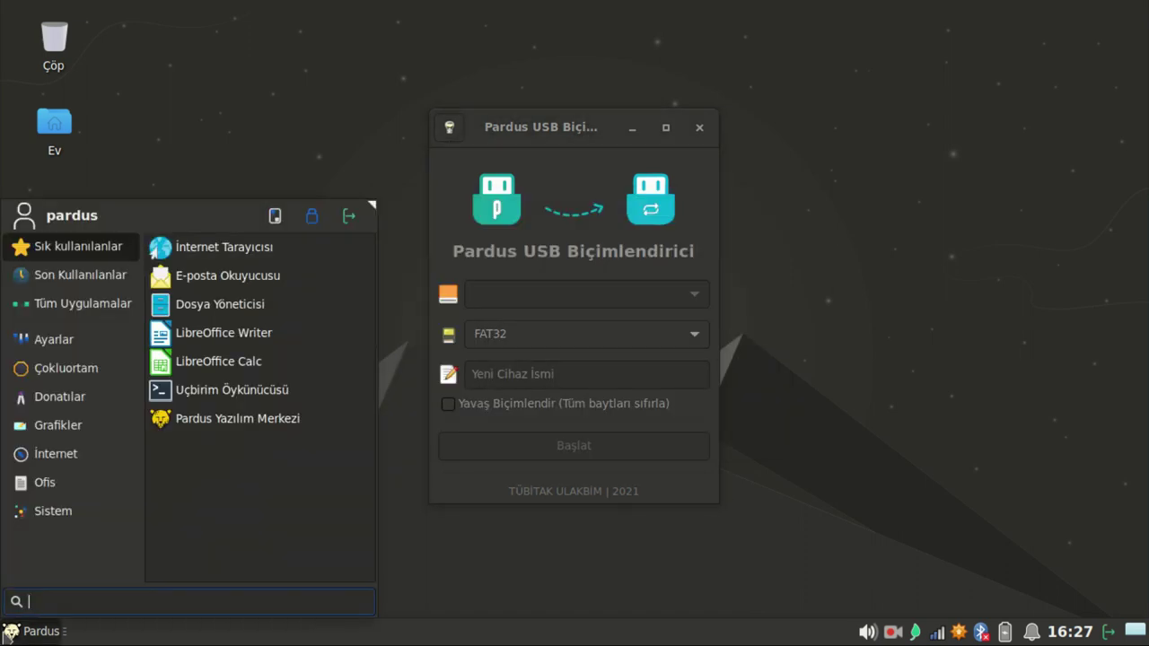
click(708, 142)
Reopen Pardus Güç Yöneticisi, view its about information, highlight the creator's name in the credits, and close both of its windows
click(11, 631)
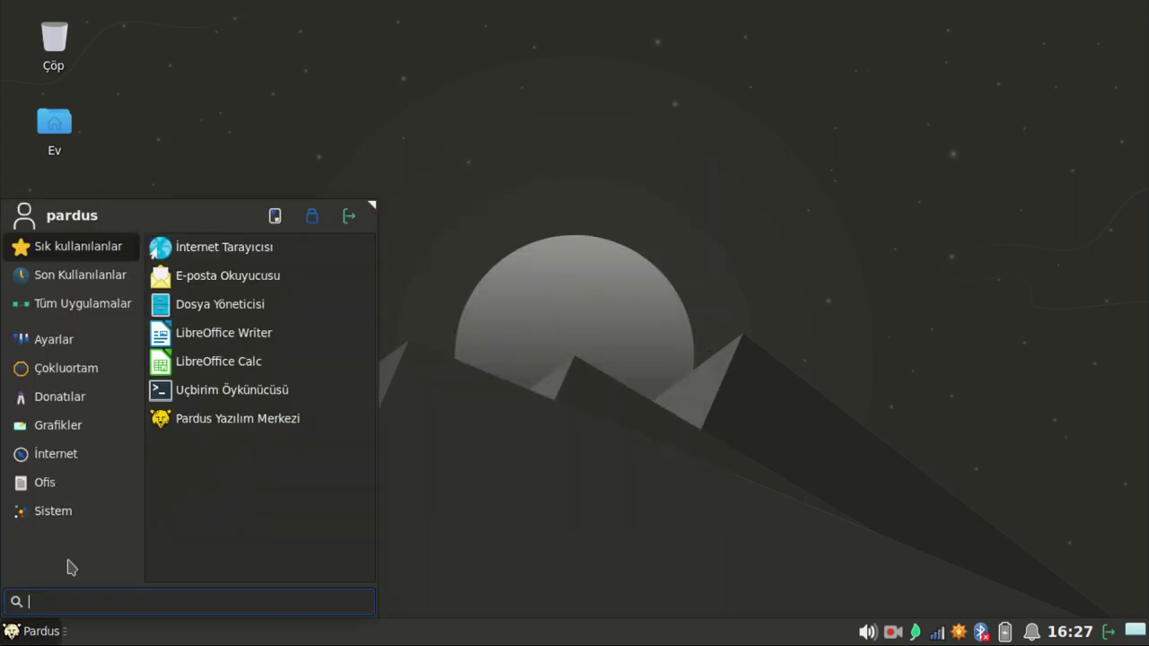
click(97, 514)
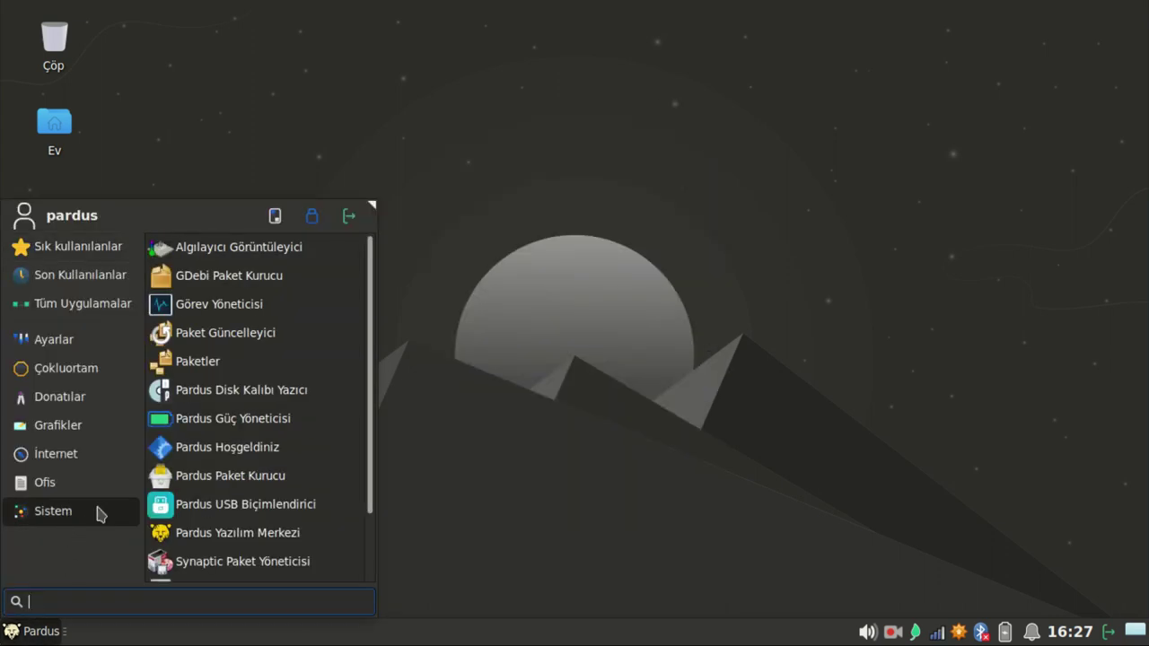
click(212, 426)
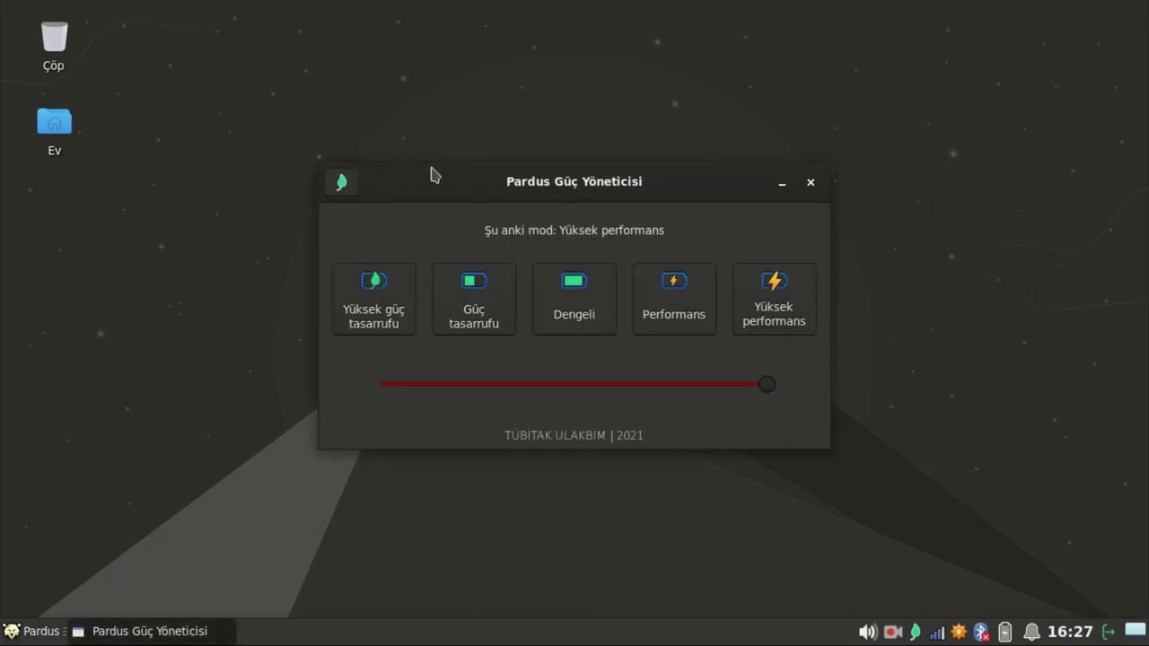
click(342, 184)
click(370, 258)
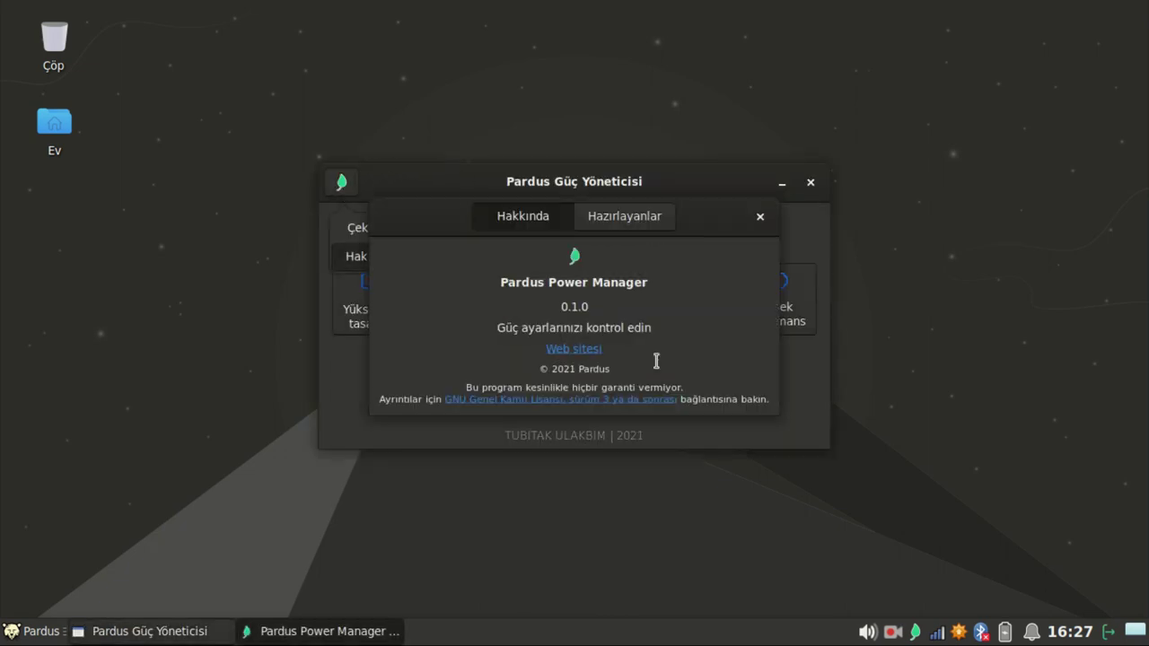
click(616, 216)
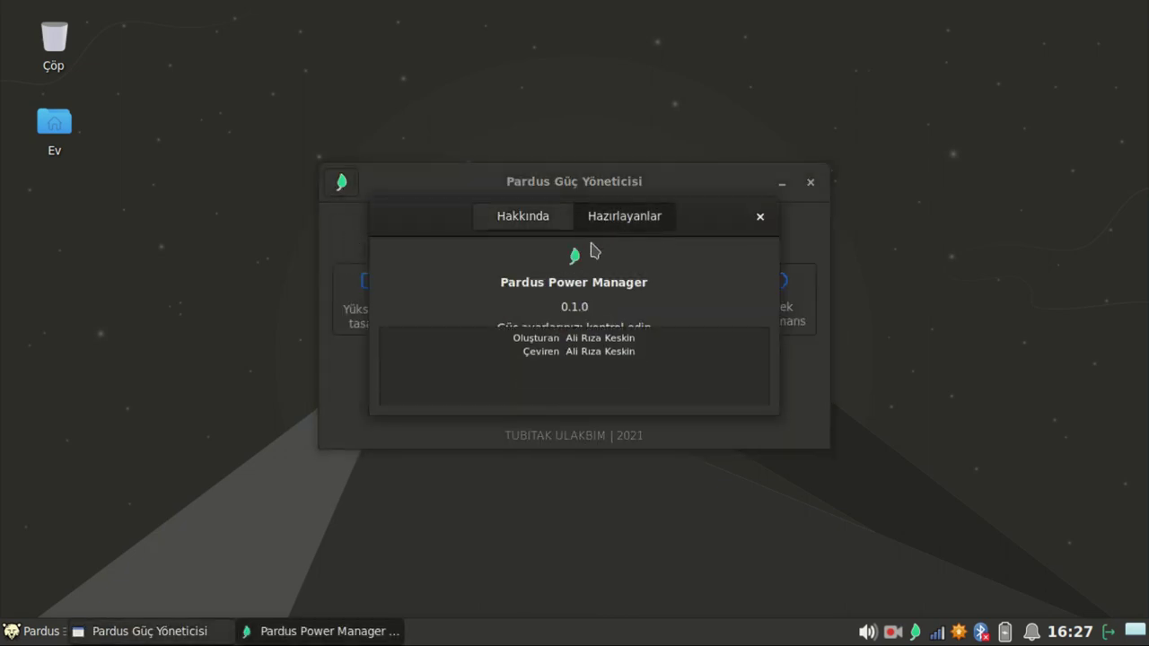
drag(566, 308, 674, 313)
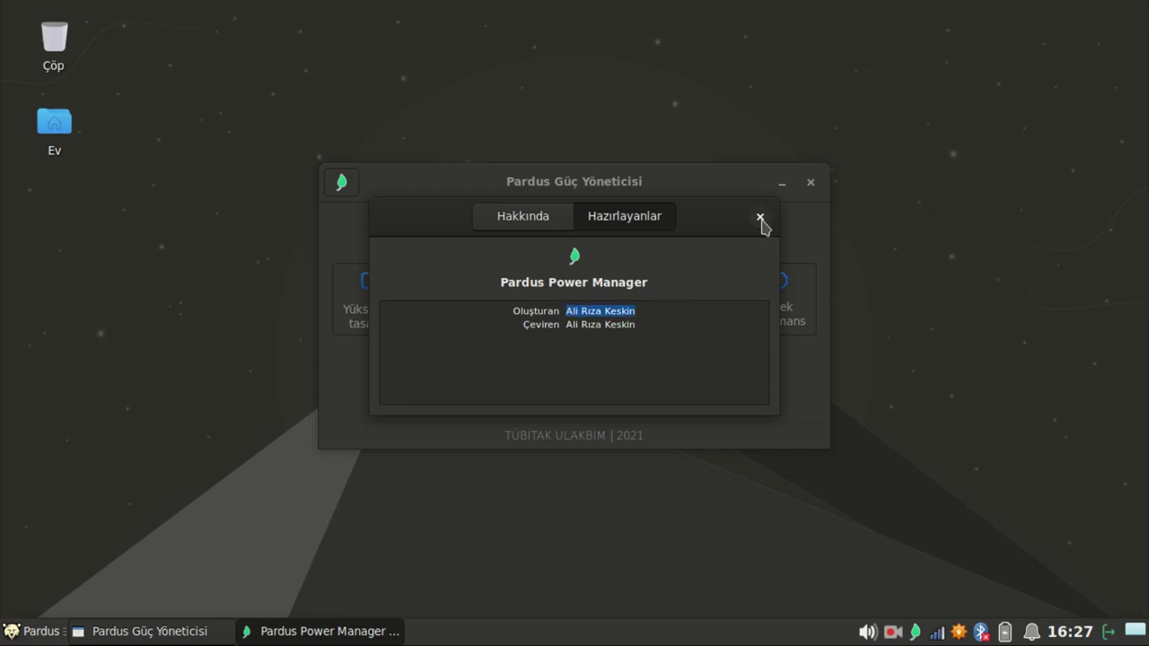
click(759, 216)
click(810, 183)
Open Pardus Yazılım Merkezi from the Sistem category and maximize its window
click(35, 635)
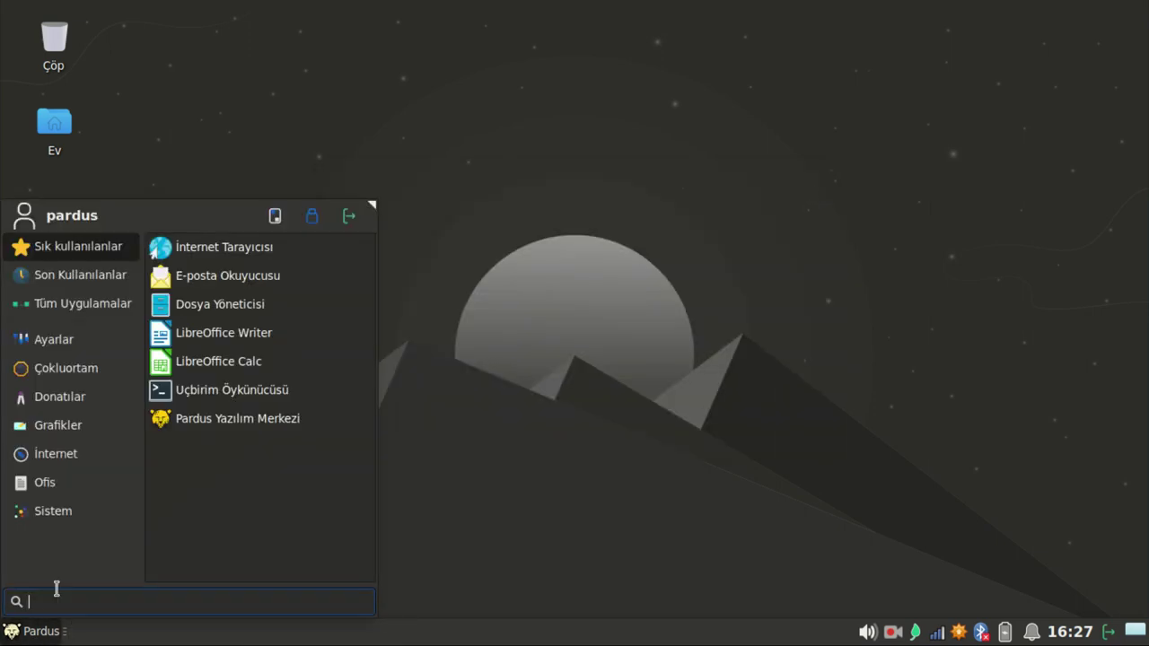
click(64, 515)
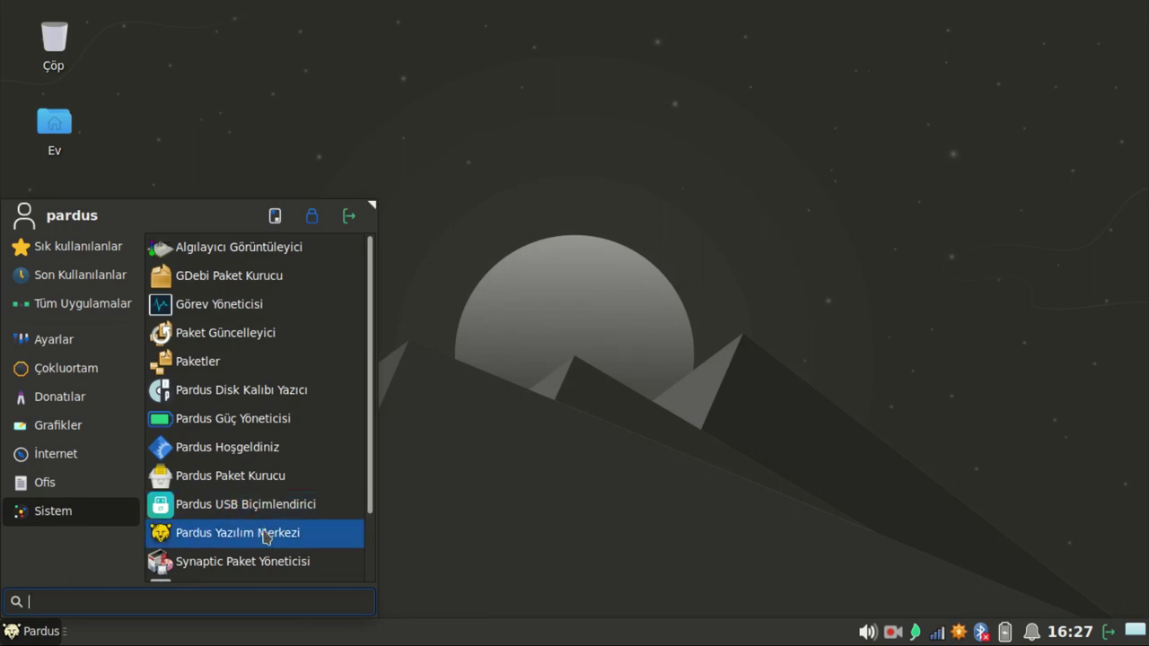
scroll(276, 535, down, 1)
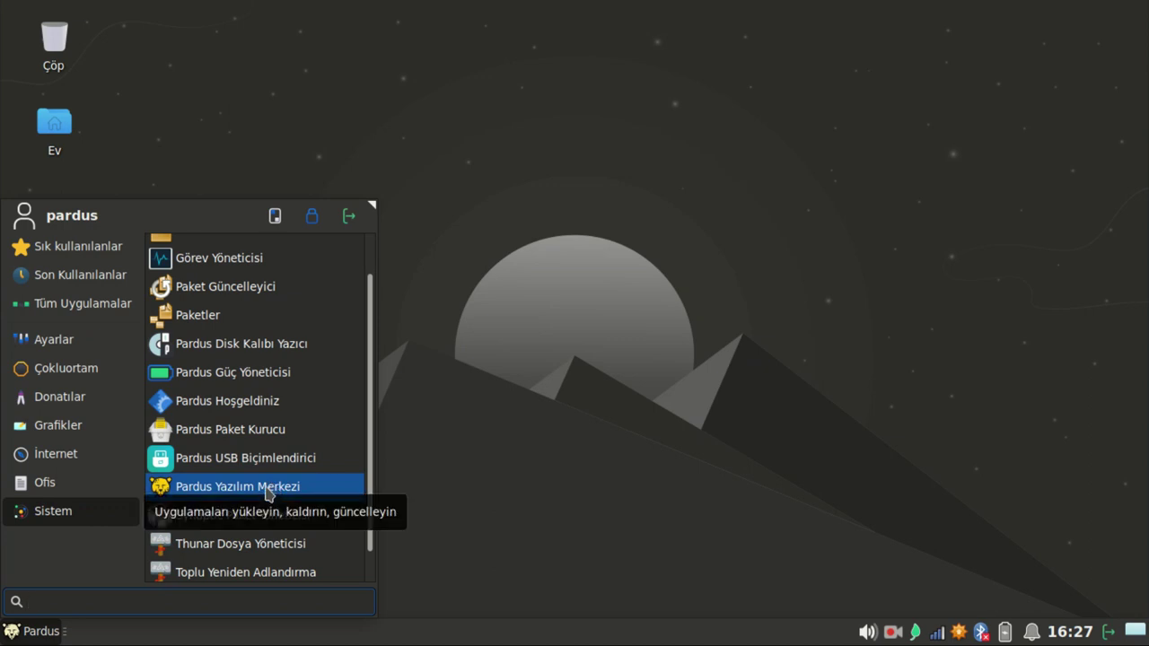
click(267, 492)
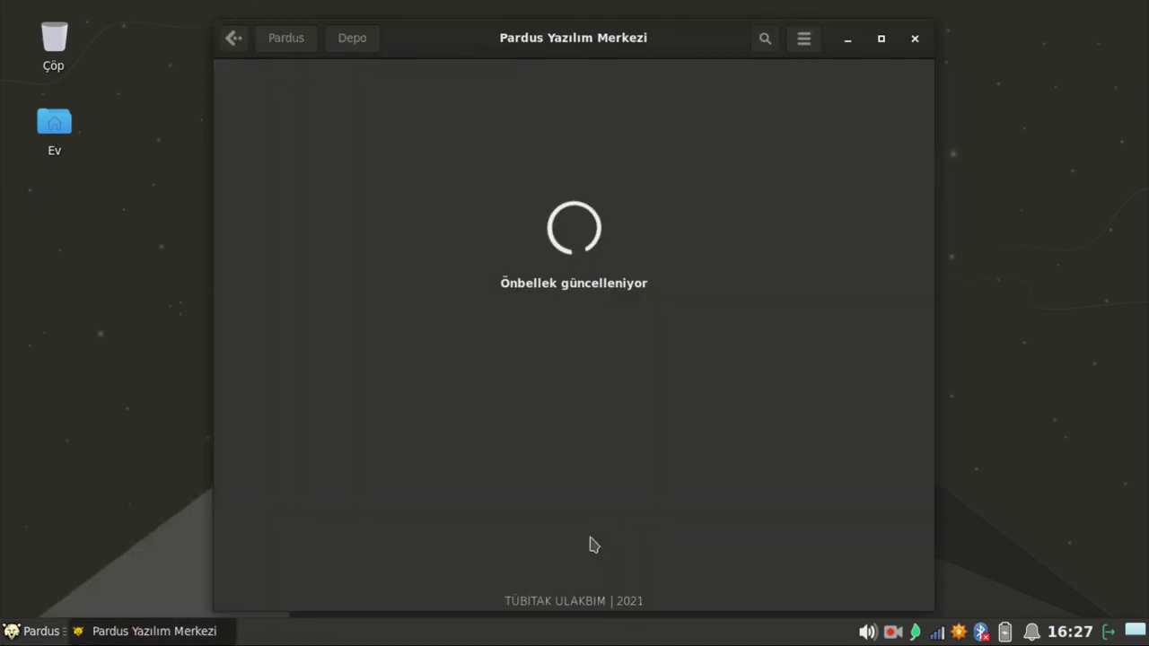
click(883, 40)
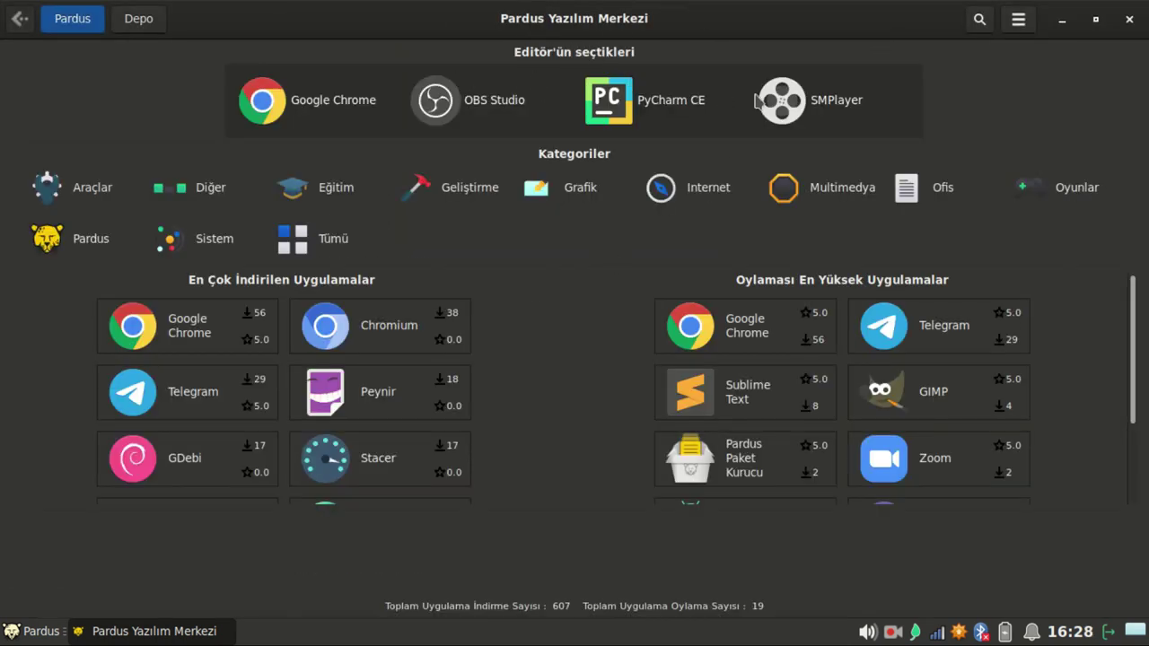
View the about information of Pardus Yazılım Merkezi, highlight the application name, check the credits, and close the dialog
click(1013, 27)
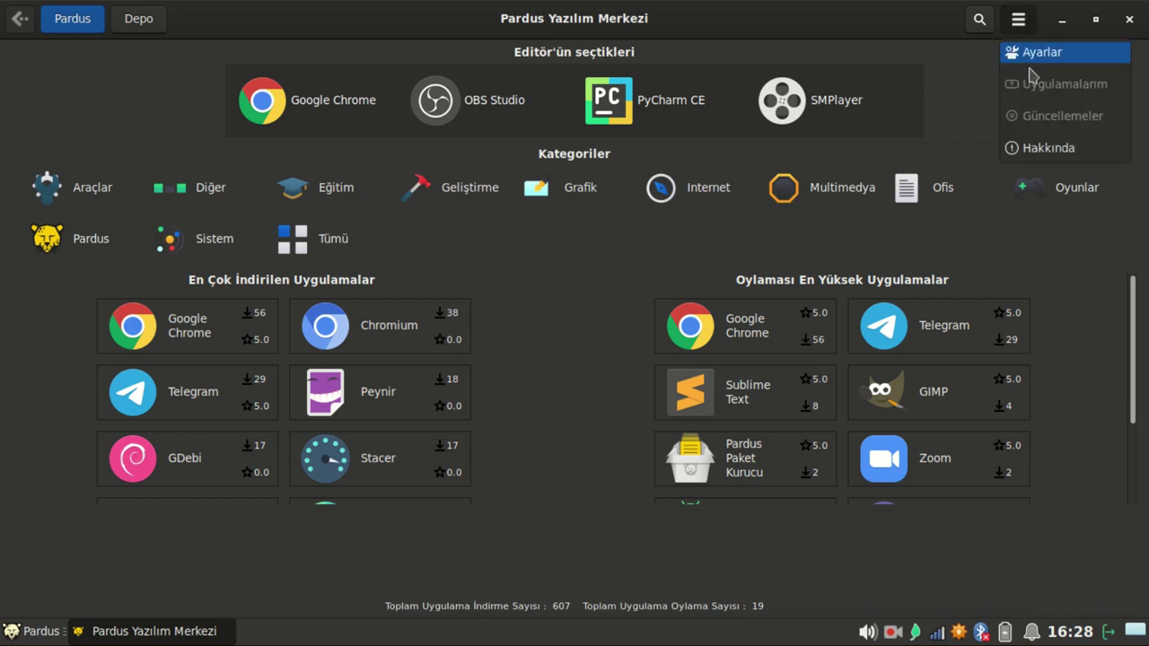
click(1046, 147)
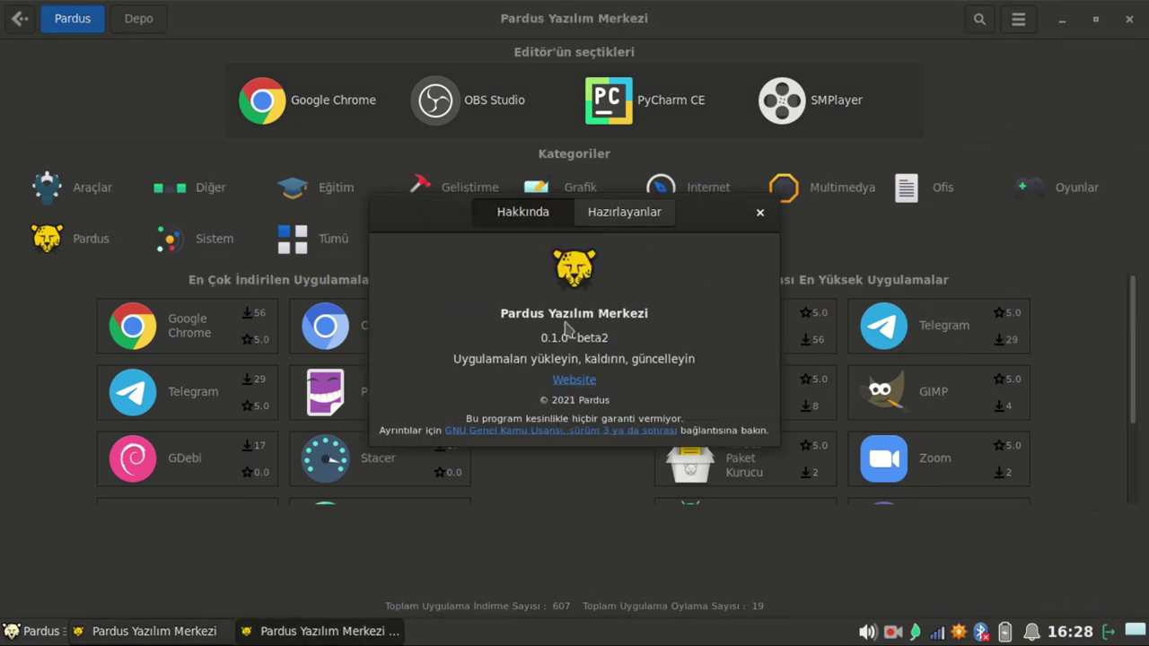
drag(497, 314, 535, 334)
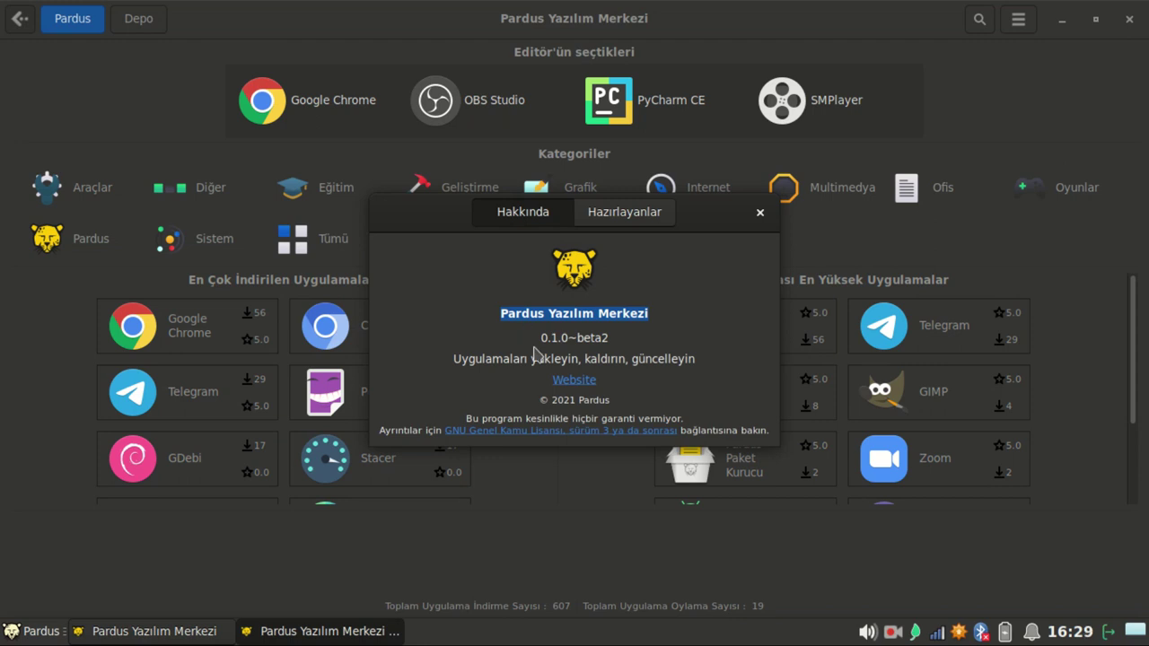
click(621, 213)
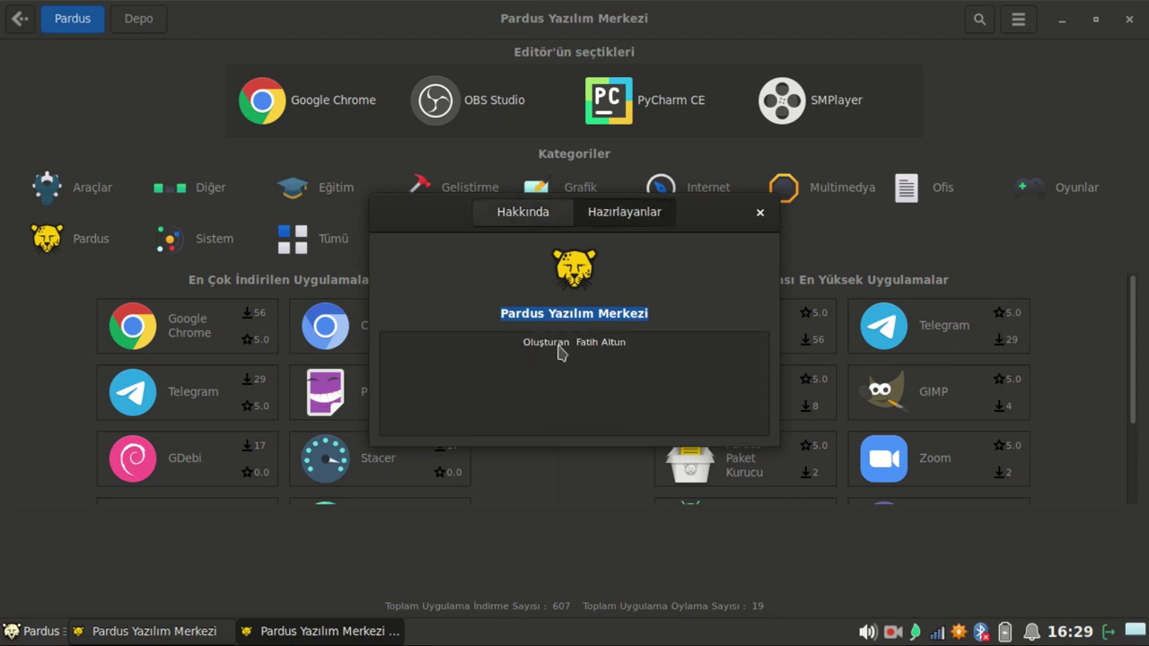
click(757, 214)
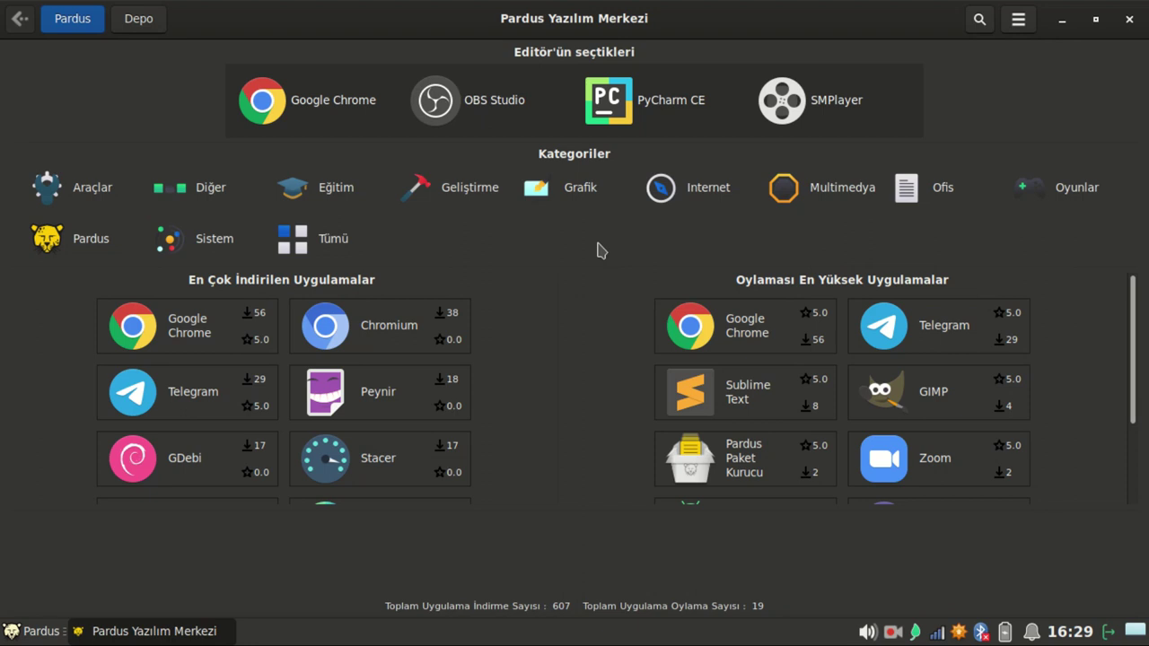
Look through the PyCharm CE page from its description to its ratings and Gnome comments, and return to the store's home page
click(635, 105)
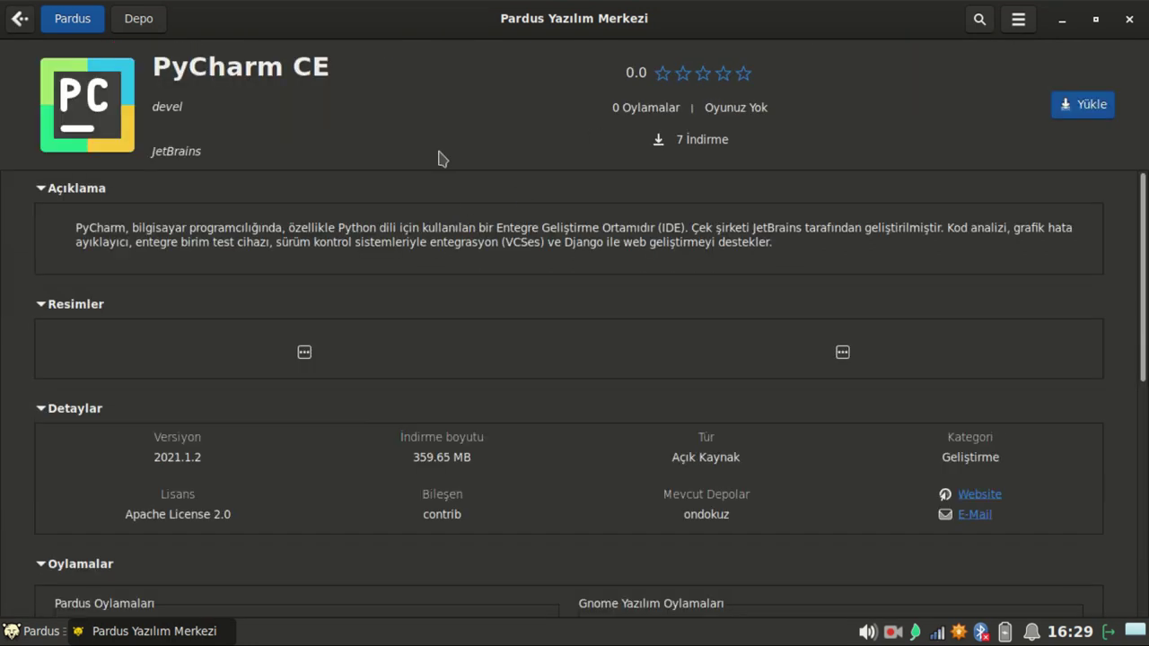
scroll(326, 346, down, 5)
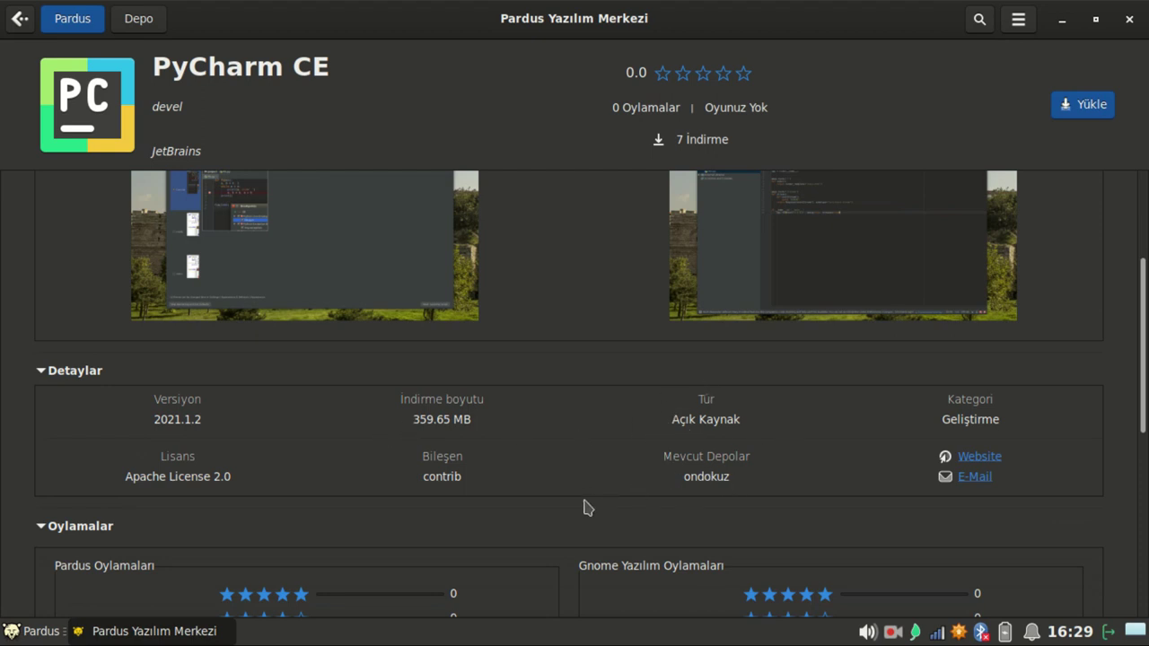
scroll(585, 508, down, 5)
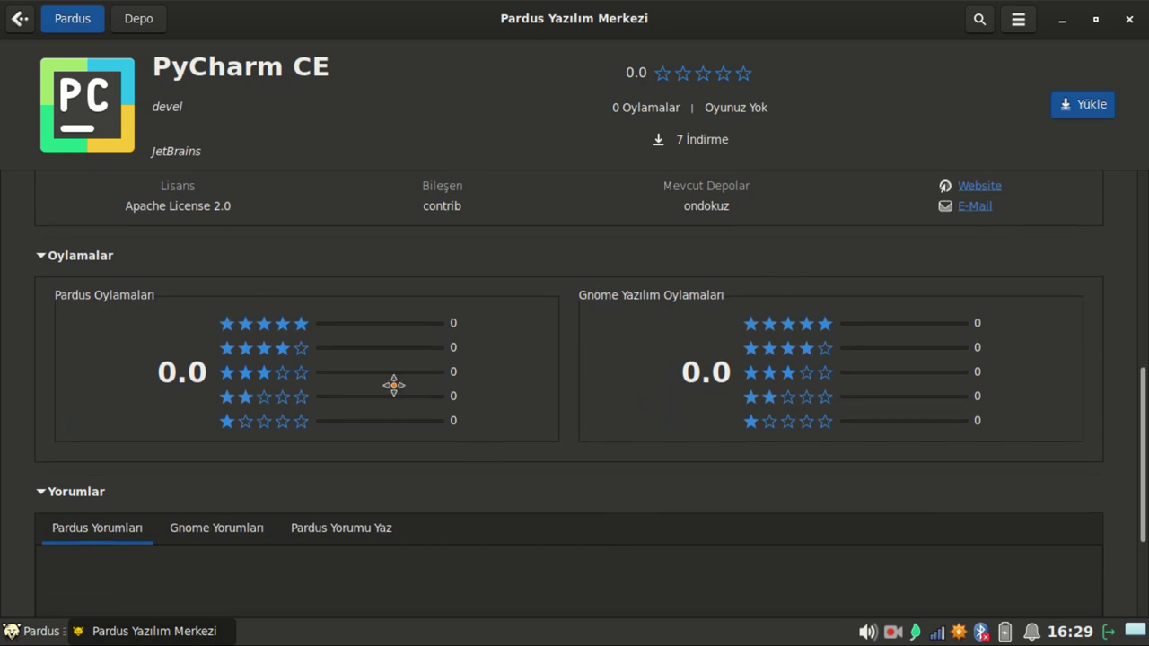
scroll(580, 375, down, 3)
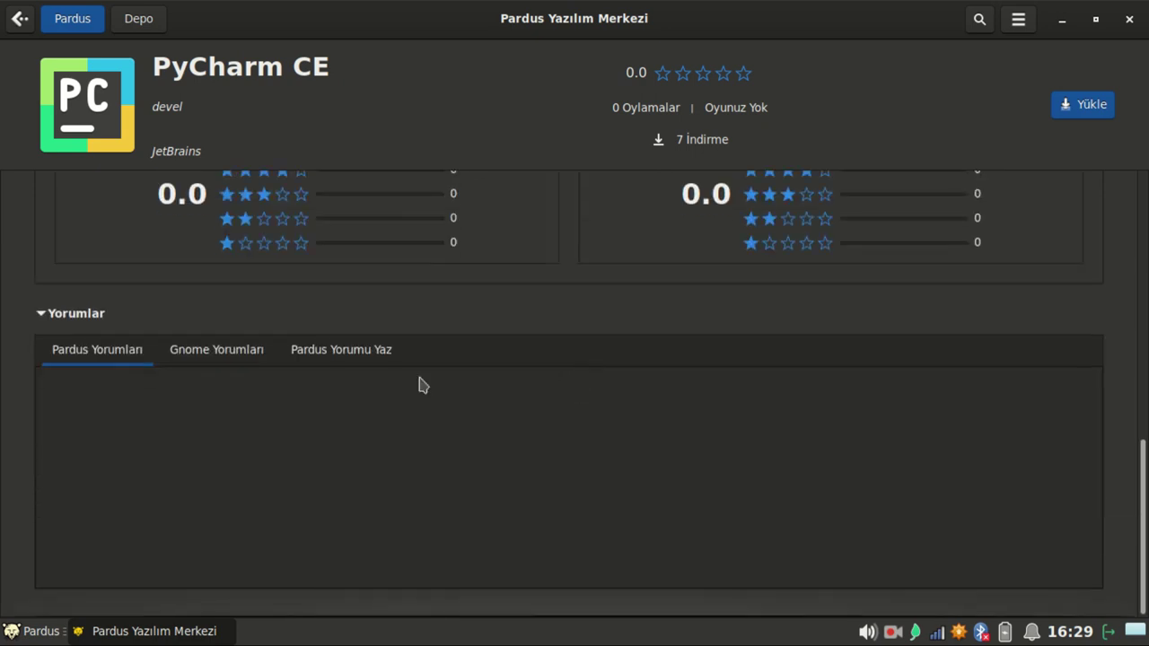
click(209, 352)
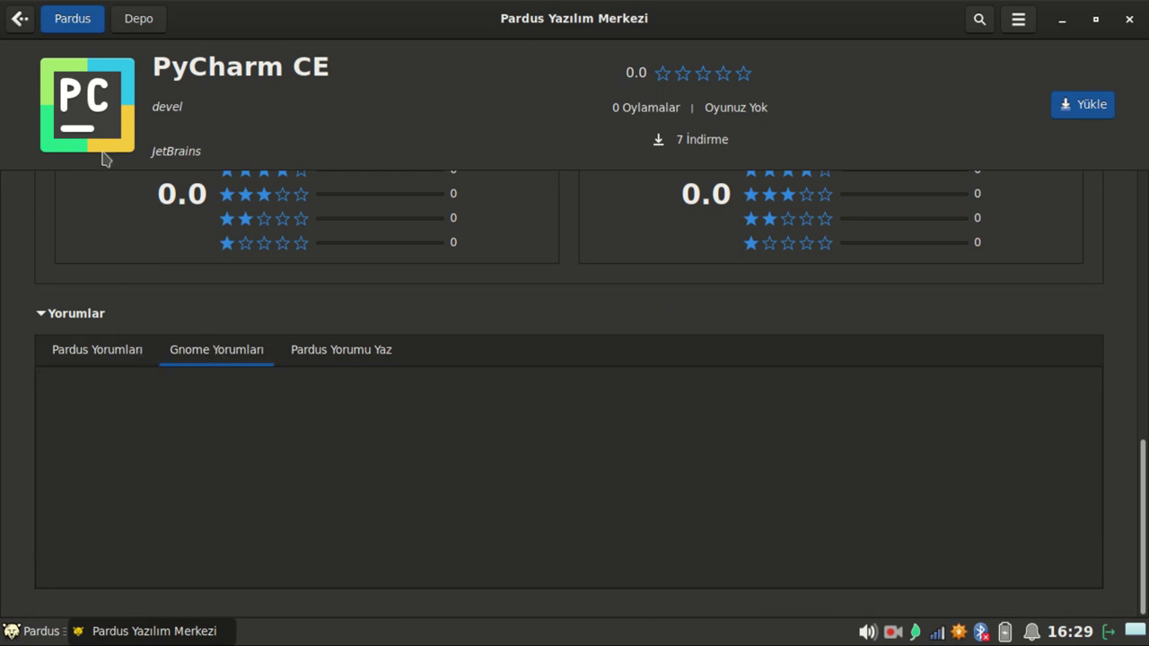
click(19, 18)
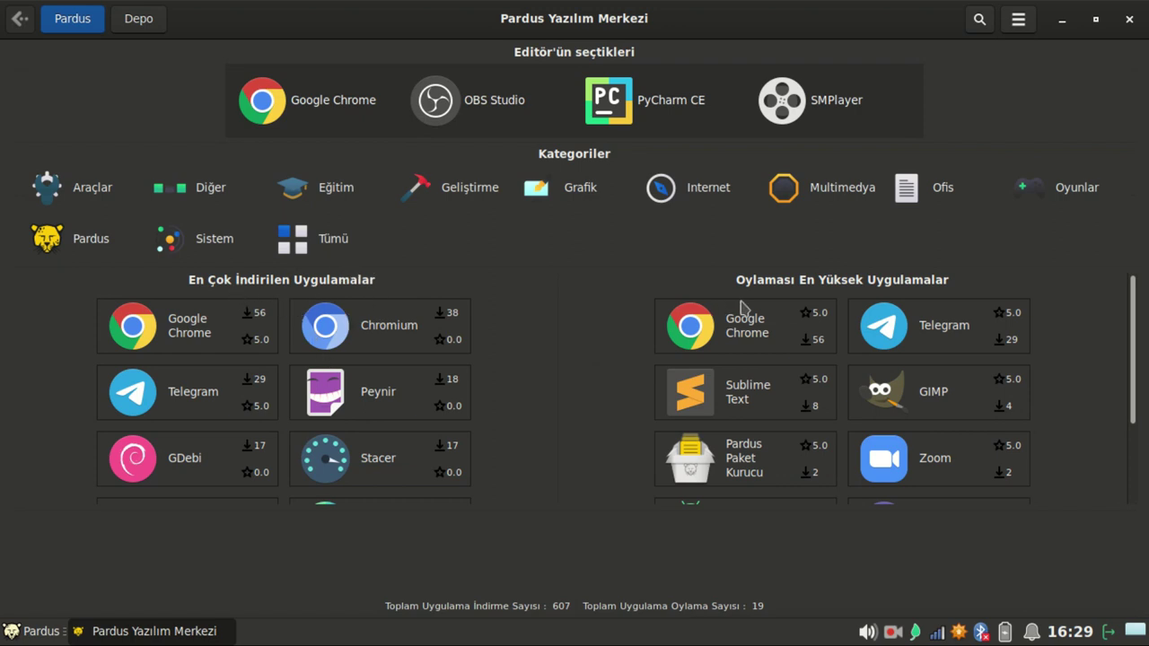
Open Stacer from the most downloaded applications, review its page and Pardus comments, and return to the home page
scroll(233, 399, down, 3)
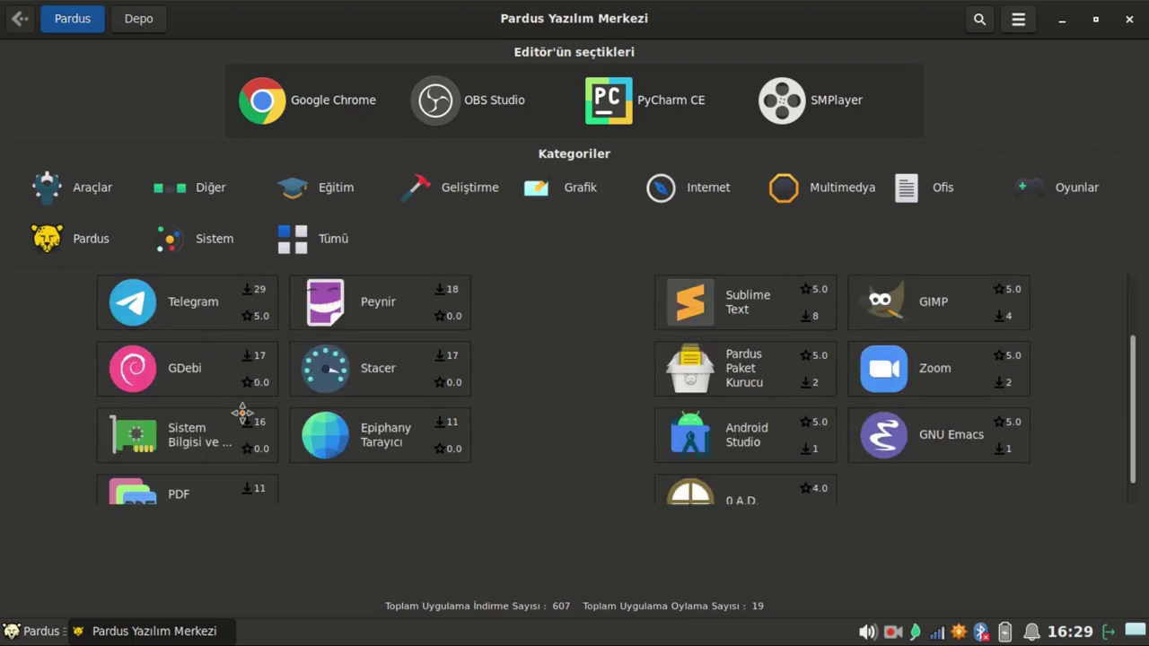
click(374, 331)
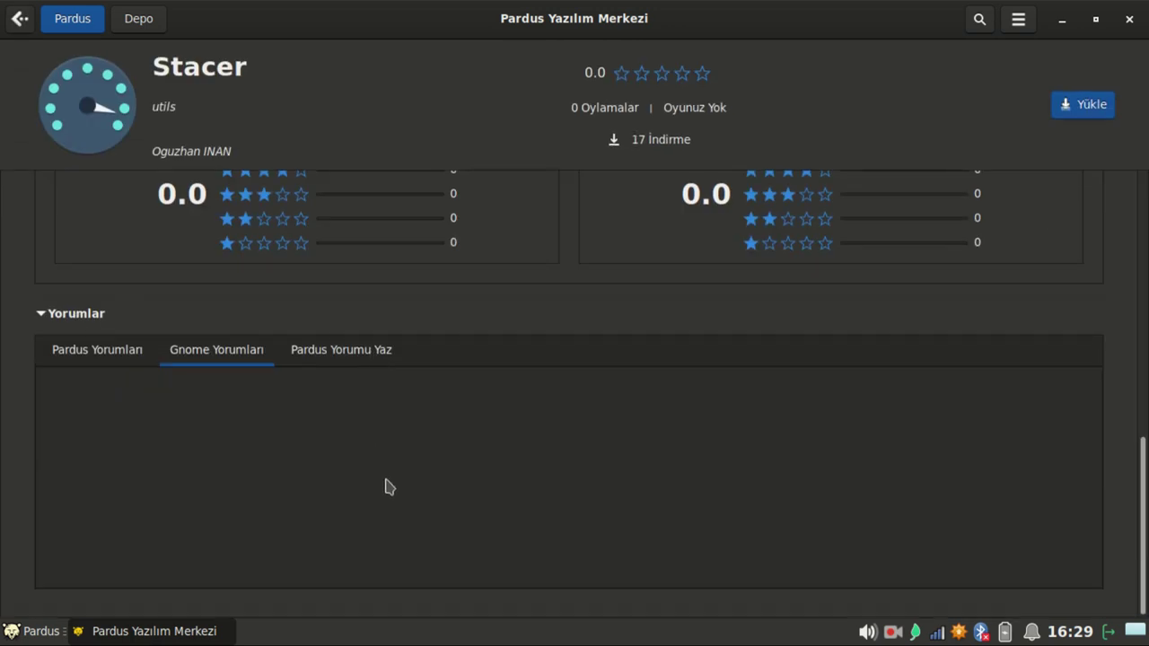
scroll(442, 265, up, 10)
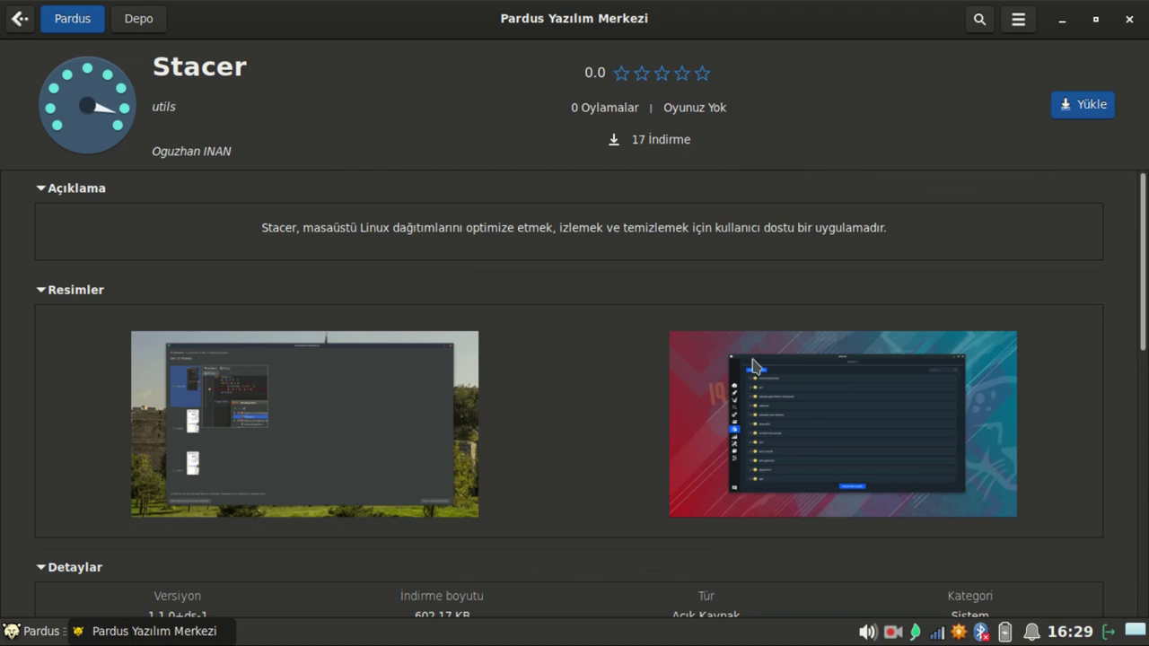
scroll(641, 372, down, 8)
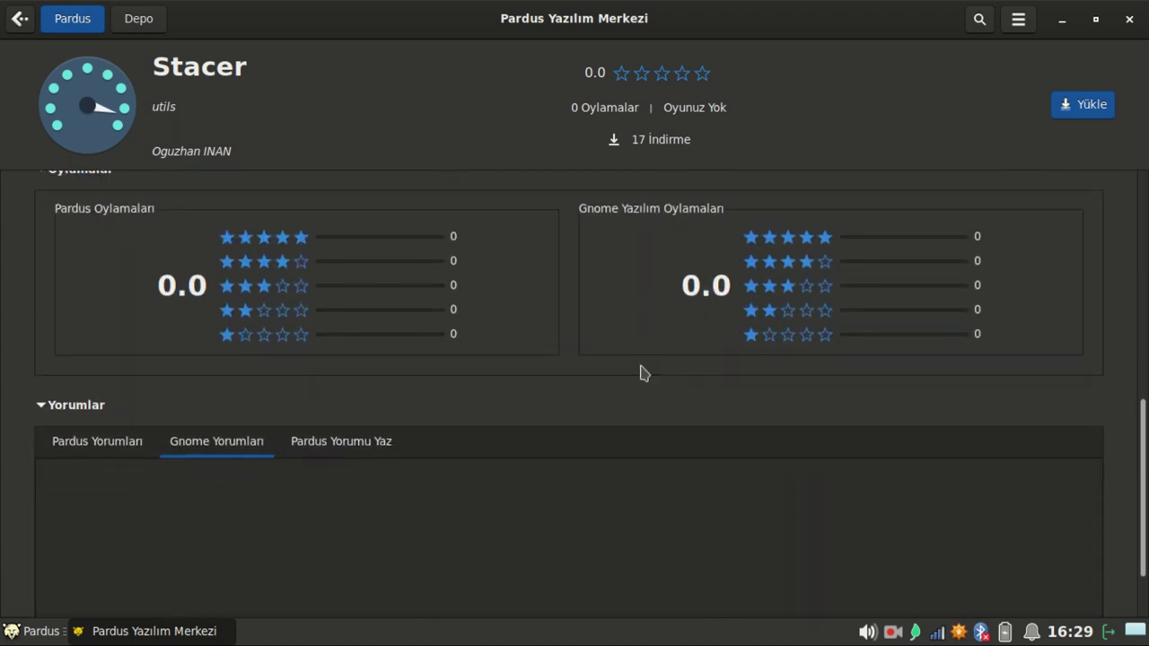
scroll(641, 372, down, 2)
click(125, 353)
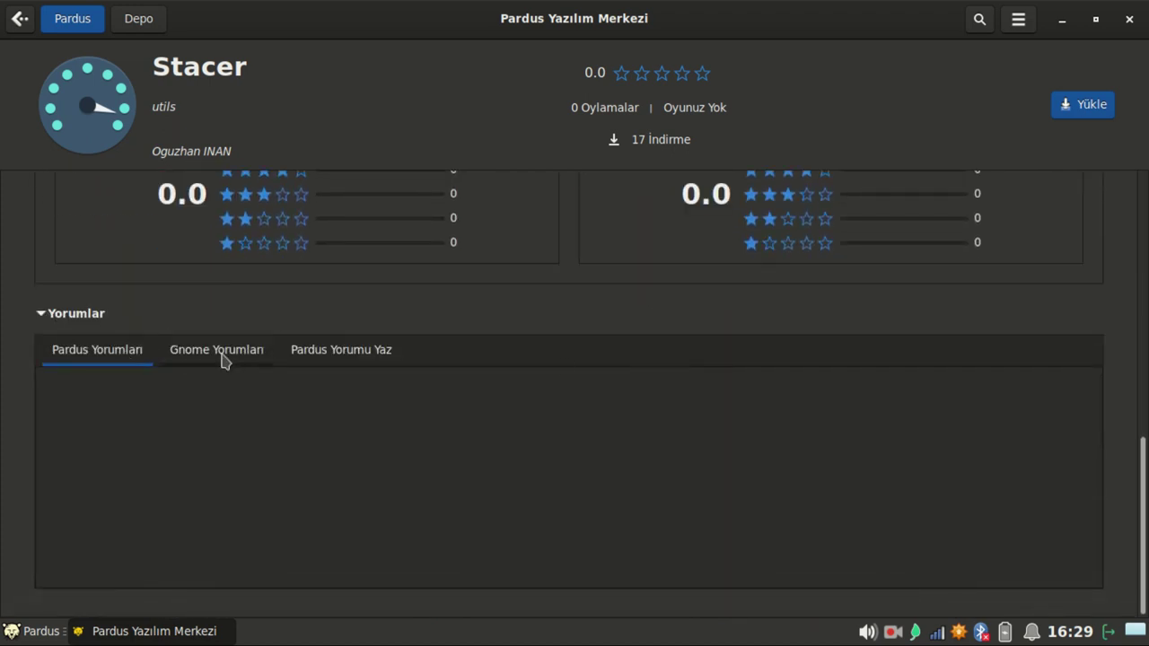
click(25, 16)
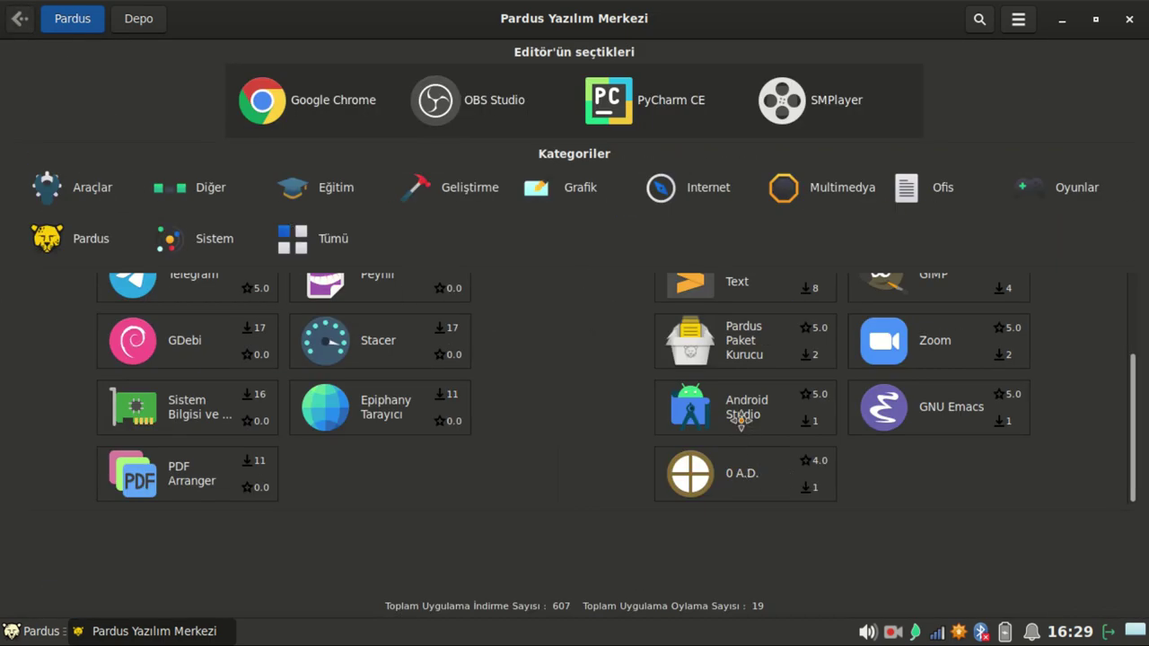
Open Android Studio from the top-rated applications, review its details, ratings, Pardus and Gnome comments, and return to the home page
scroll(743, 426, up, 2)
click(740, 482)
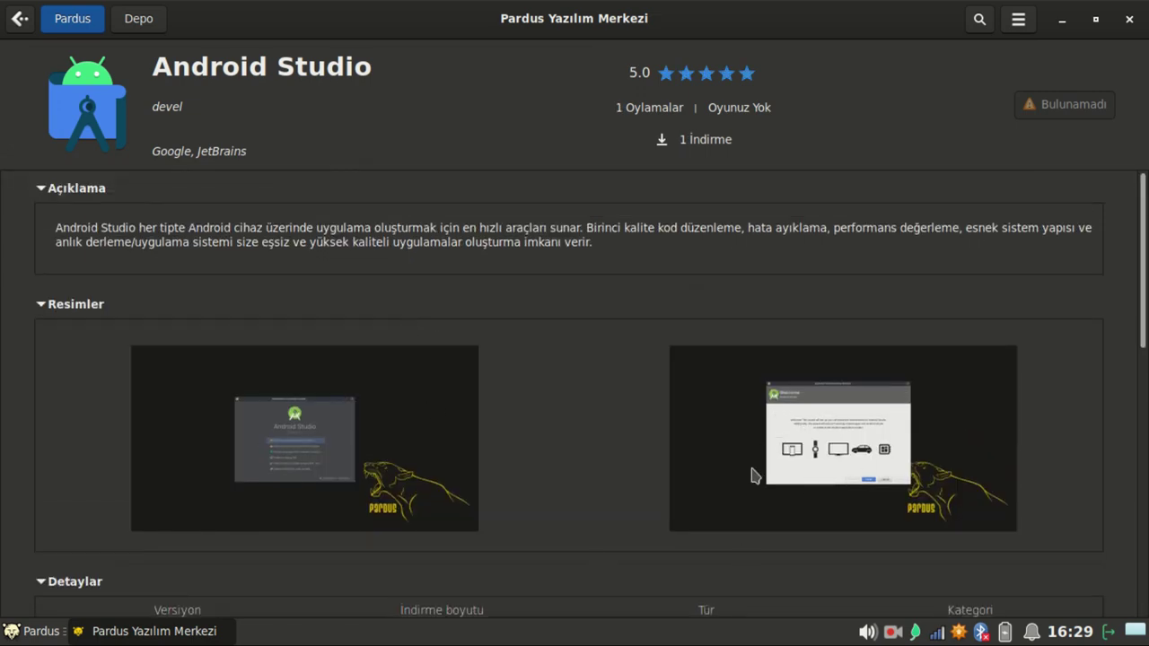
scroll(753, 476, down, 5)
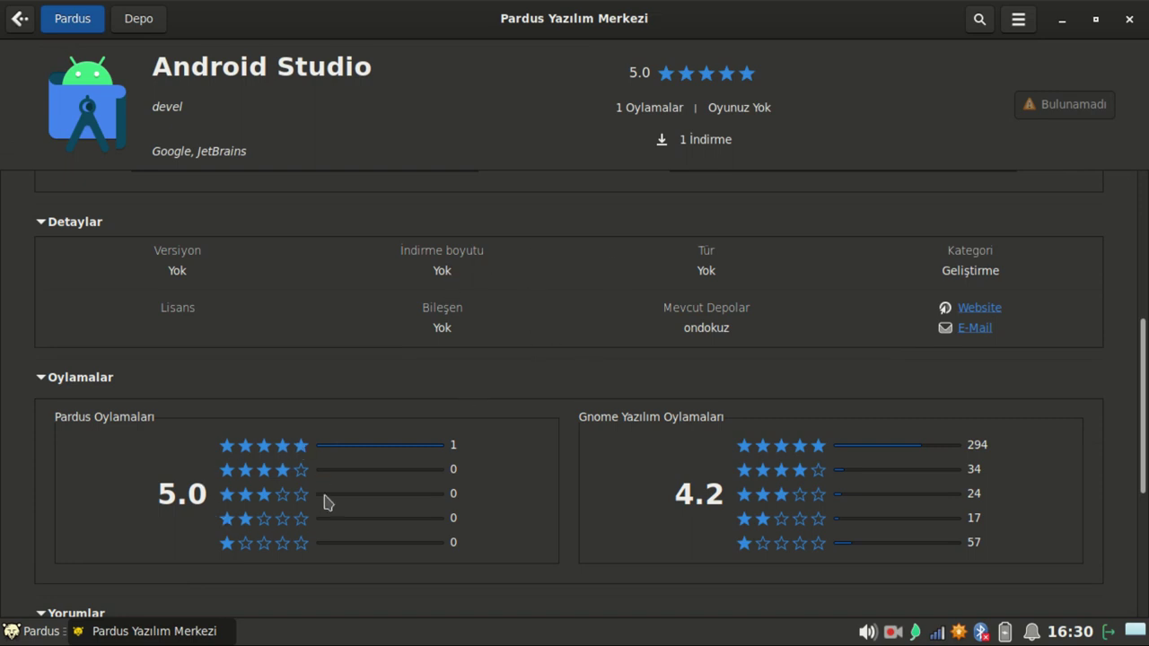
scroll(653, 476, down, 3)
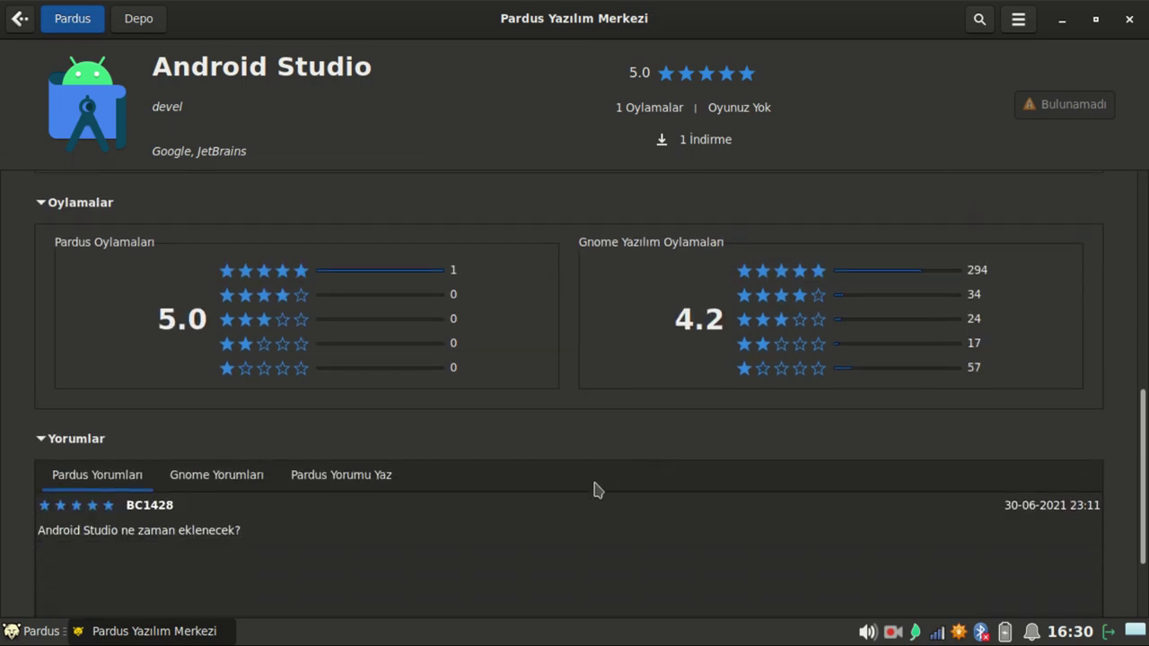
scroll(472, 485, down, 2)
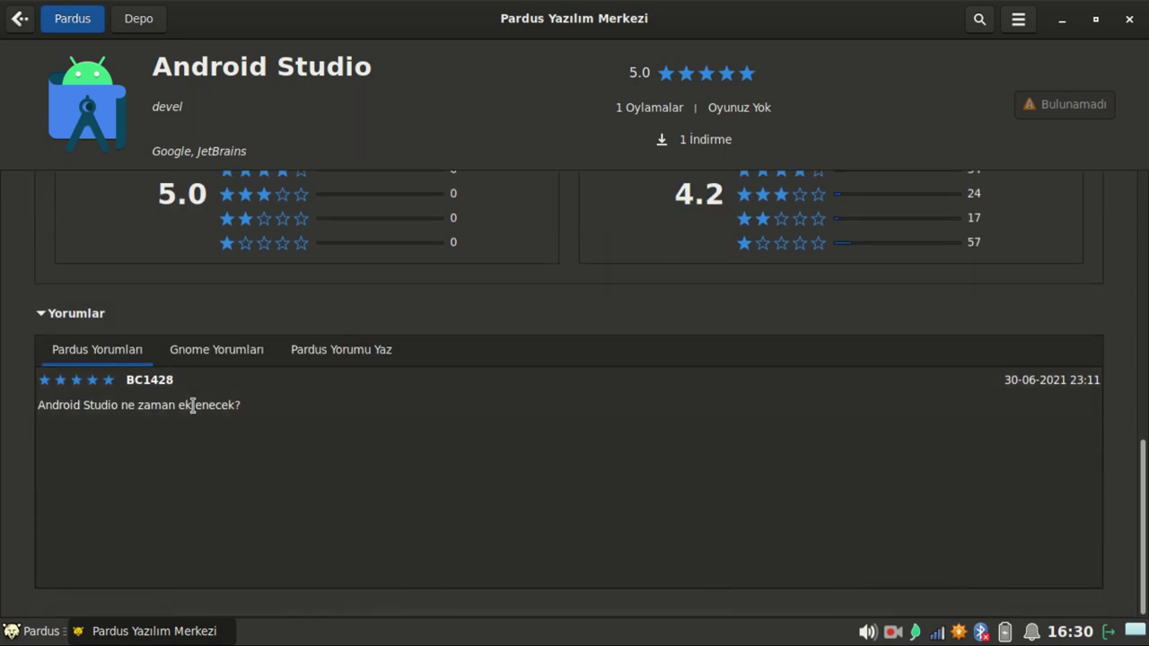
click(256, 350)
scroll(224, 425, down, 10)
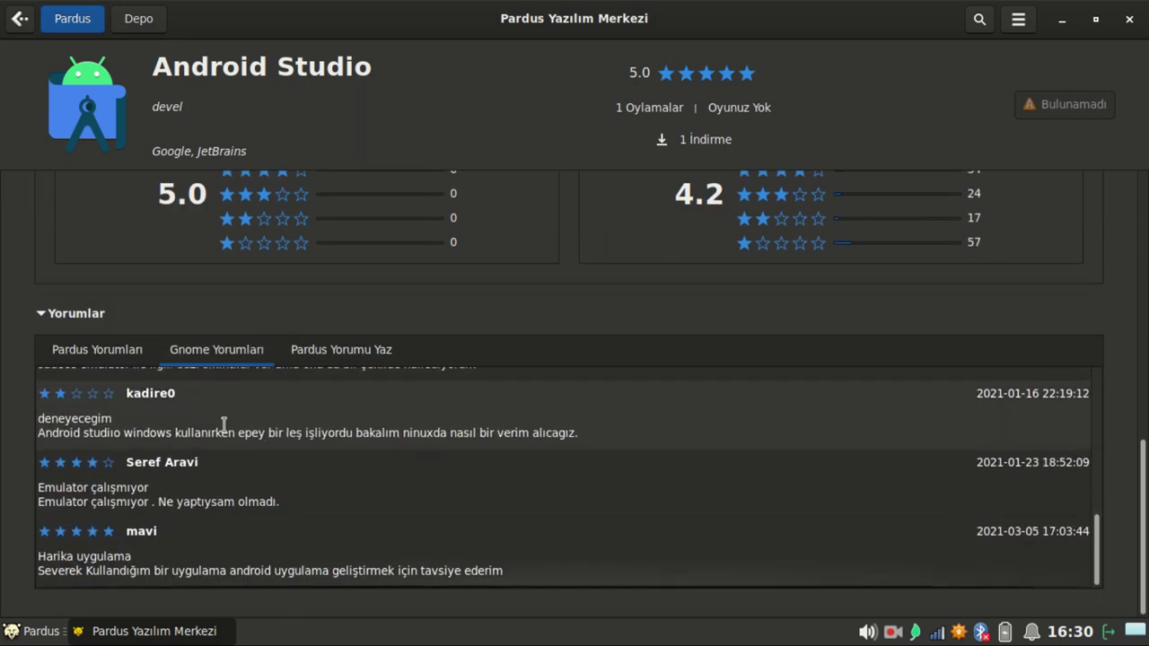
scroll(218, 225, up, 5)
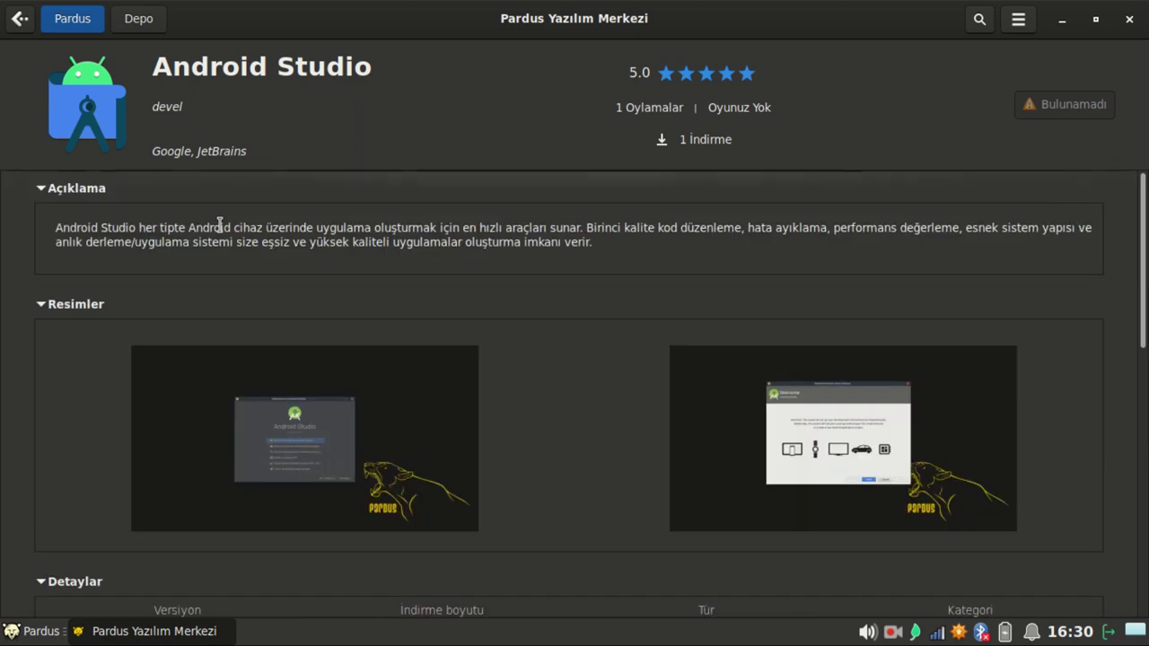
click(19, 18)
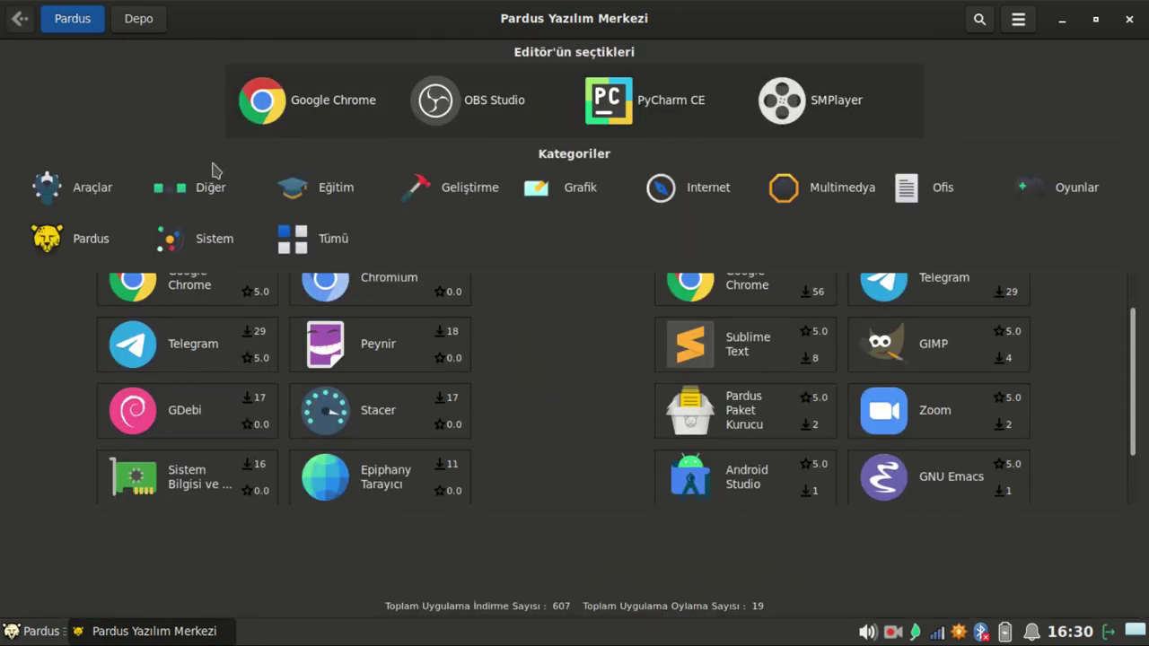
View the applications in the Araçlar and Diğer categories, returning to the home page after each
click(98, 191)
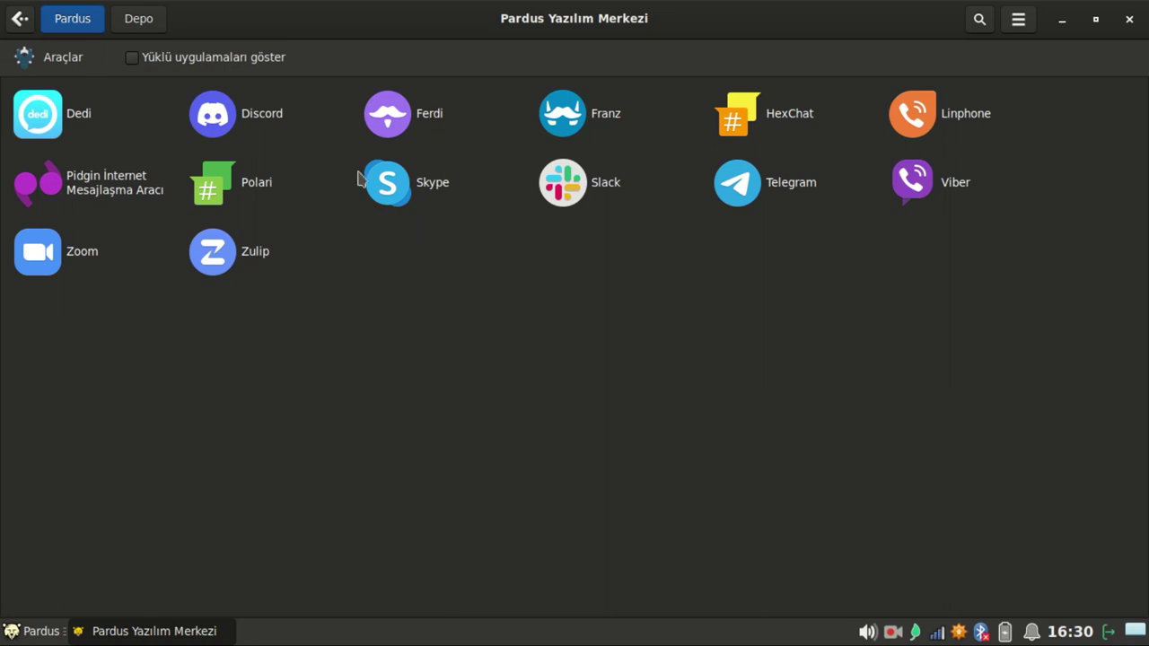
click(20, 15)
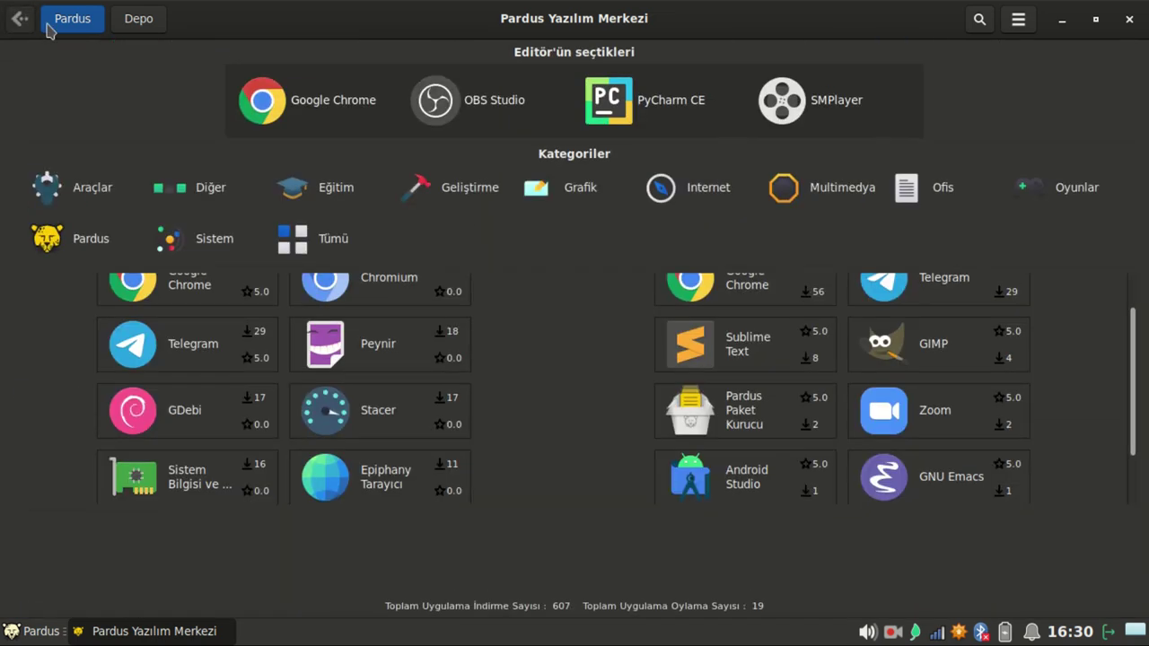
click(224, 193)
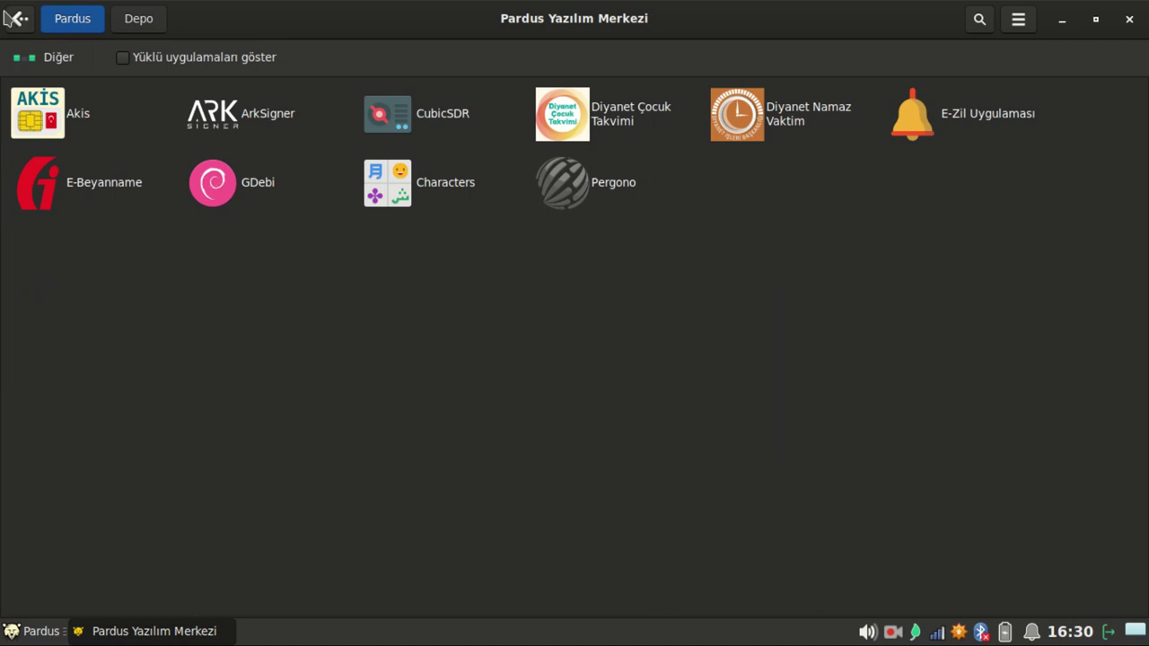
click(27, 18)
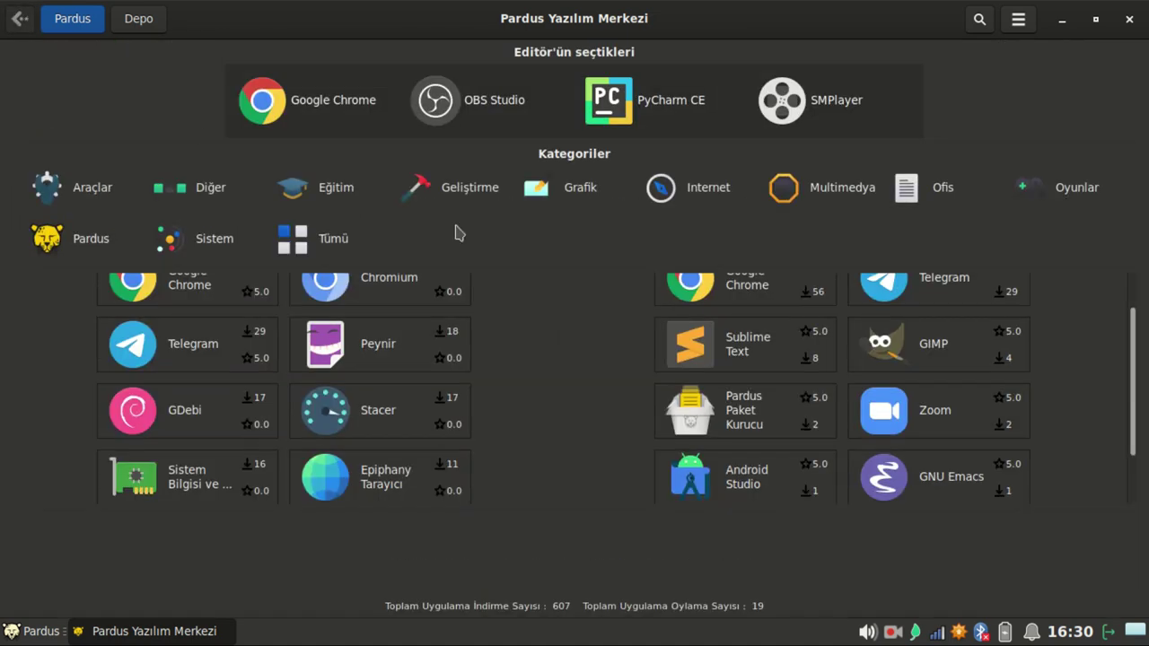
Open the Eğitim category and view the E-Tahta Uygulaması page
click(350, 194)
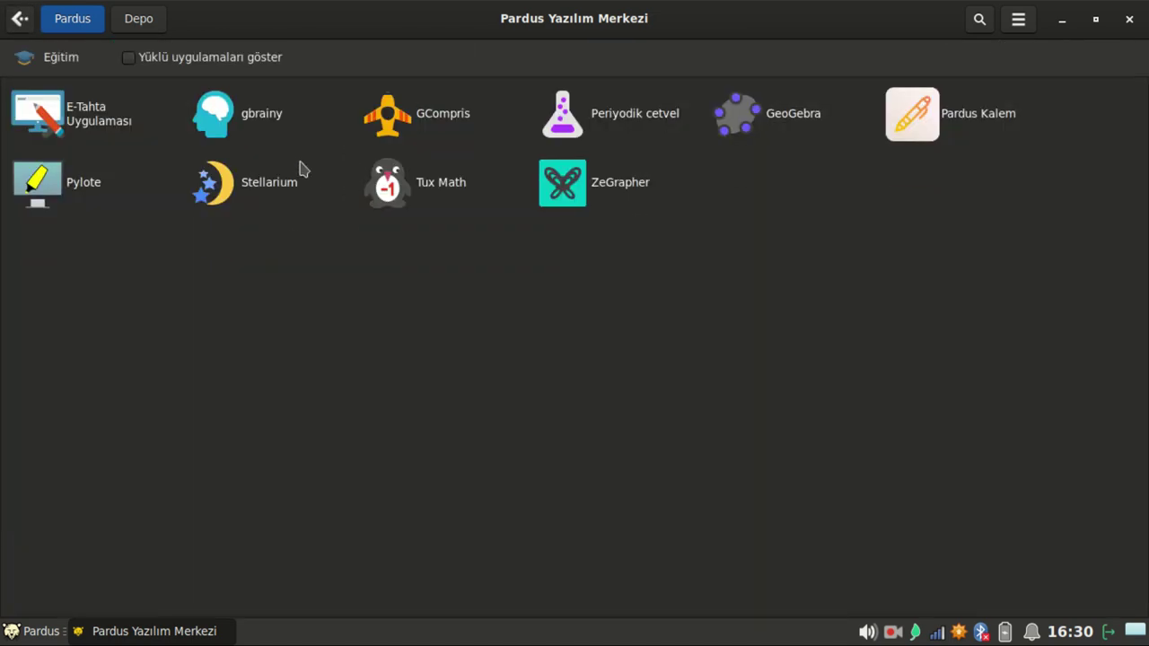
click(76, 110)
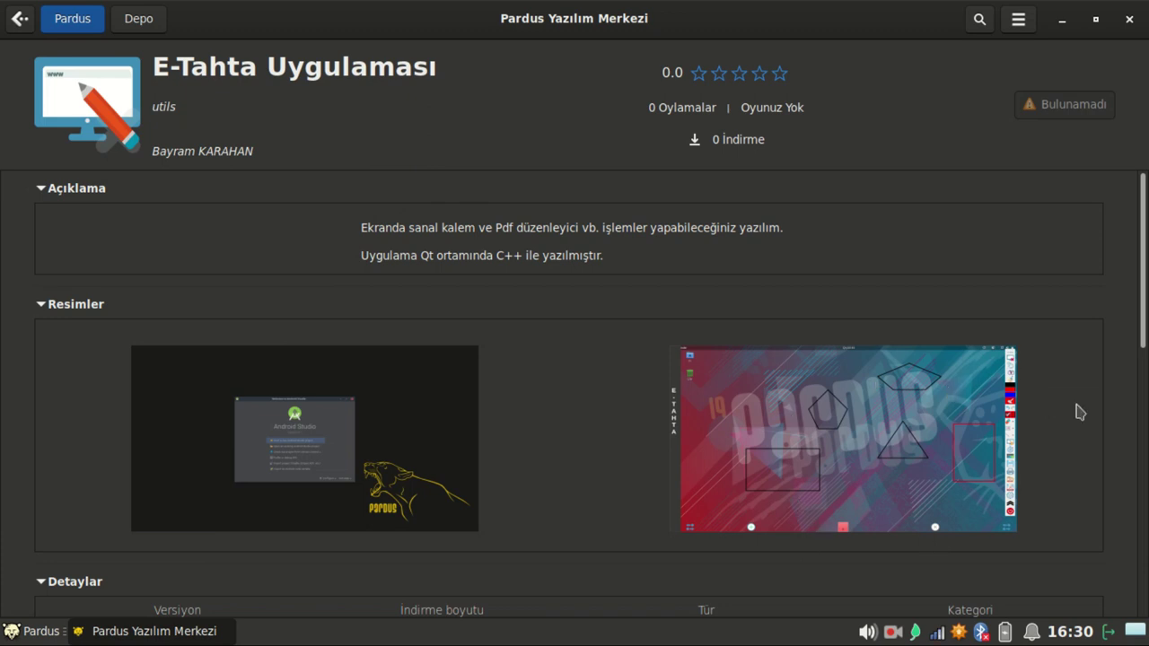
Open Pardus Kalem from the Eğitim category, review its details, ratings and Pardus comments, and return to the home page
click(20, 19)
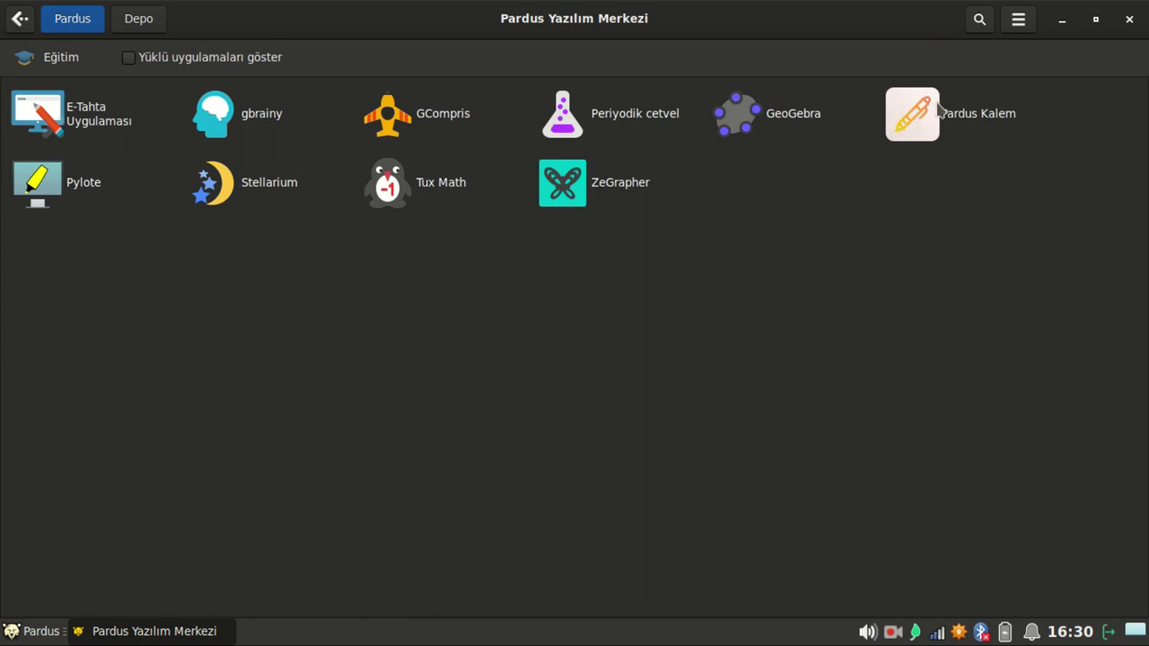
click(940, 109)
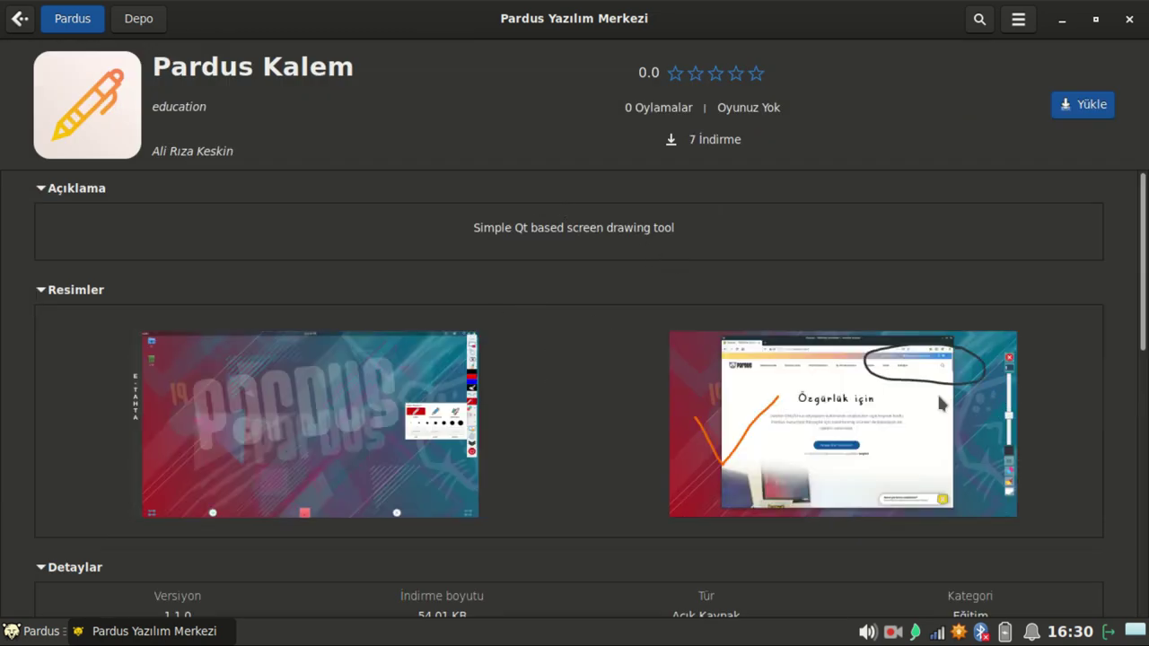
scroll(799, 471, down, 5)
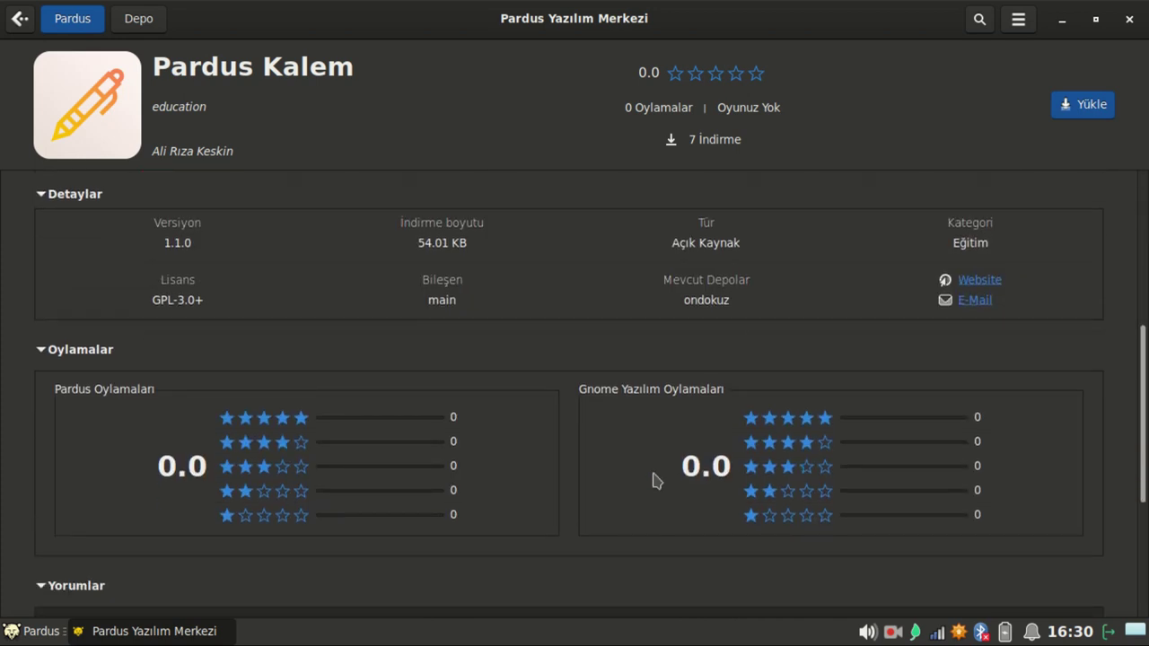
scroll(653, 480, down, 4)
click(125, 362)
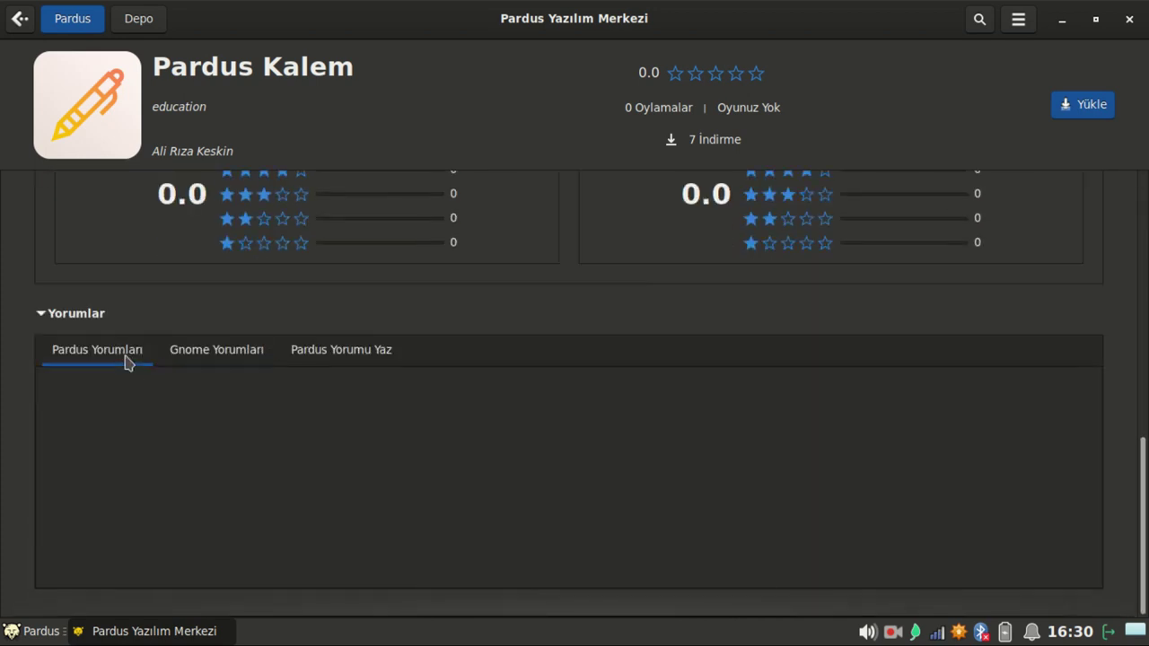
scroll(260, 409, up, 10)
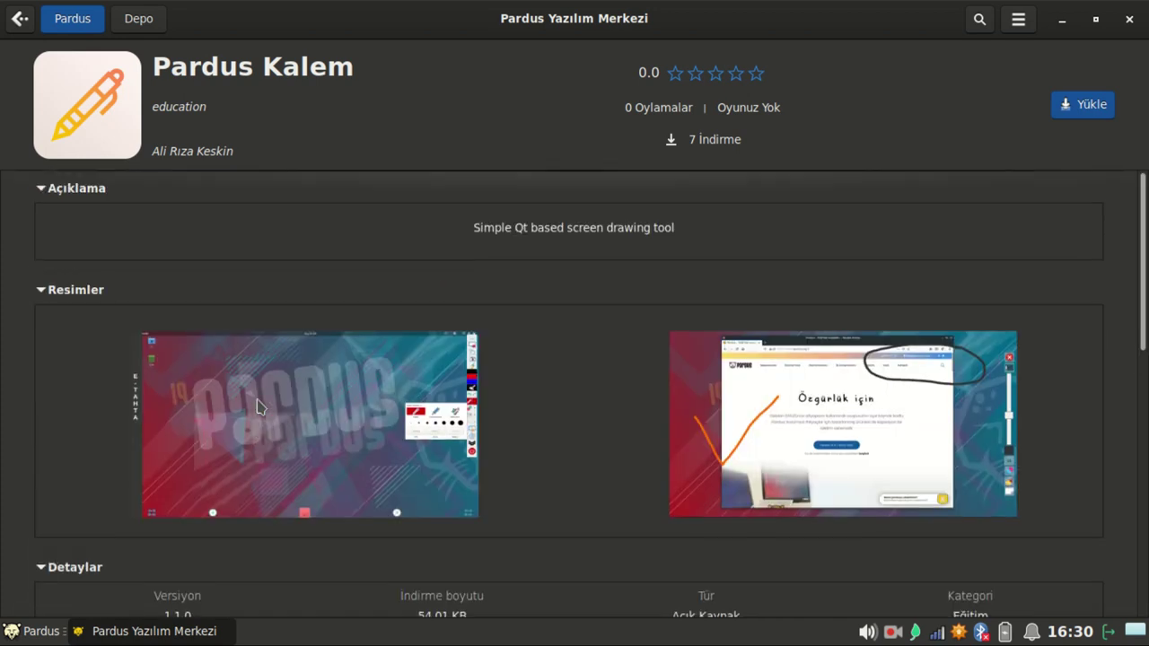
click(18, 20)
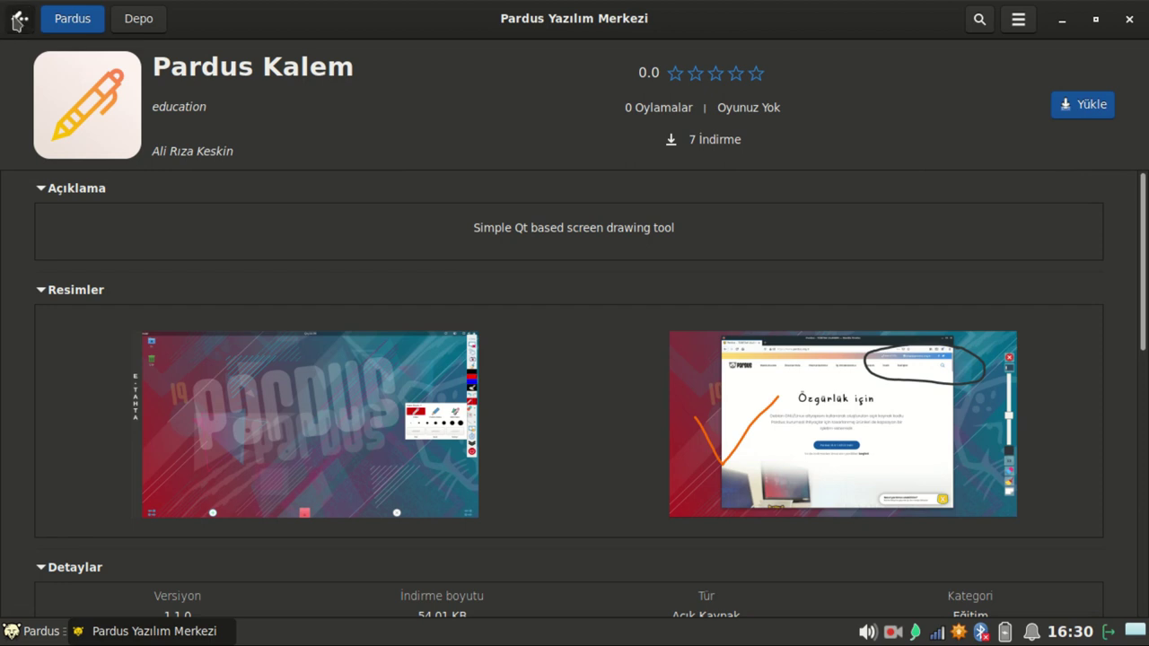
click(19, 24)
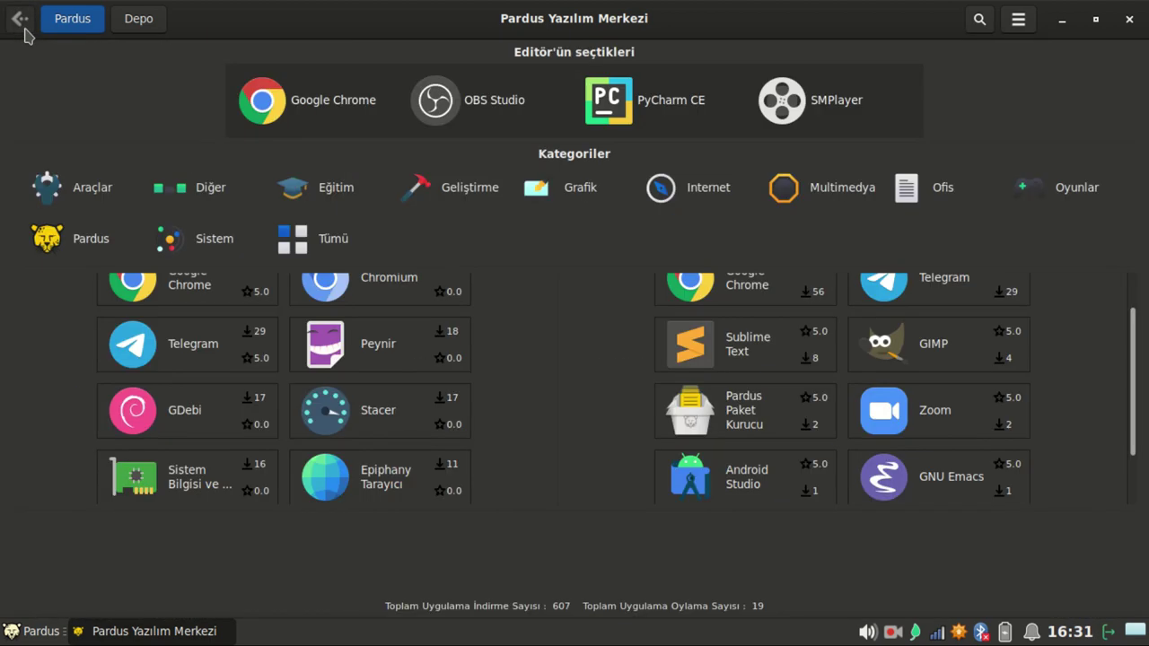
Open the Geliştirme category, view the Visual Studio Code page, and return to the home page
click(466, 187)
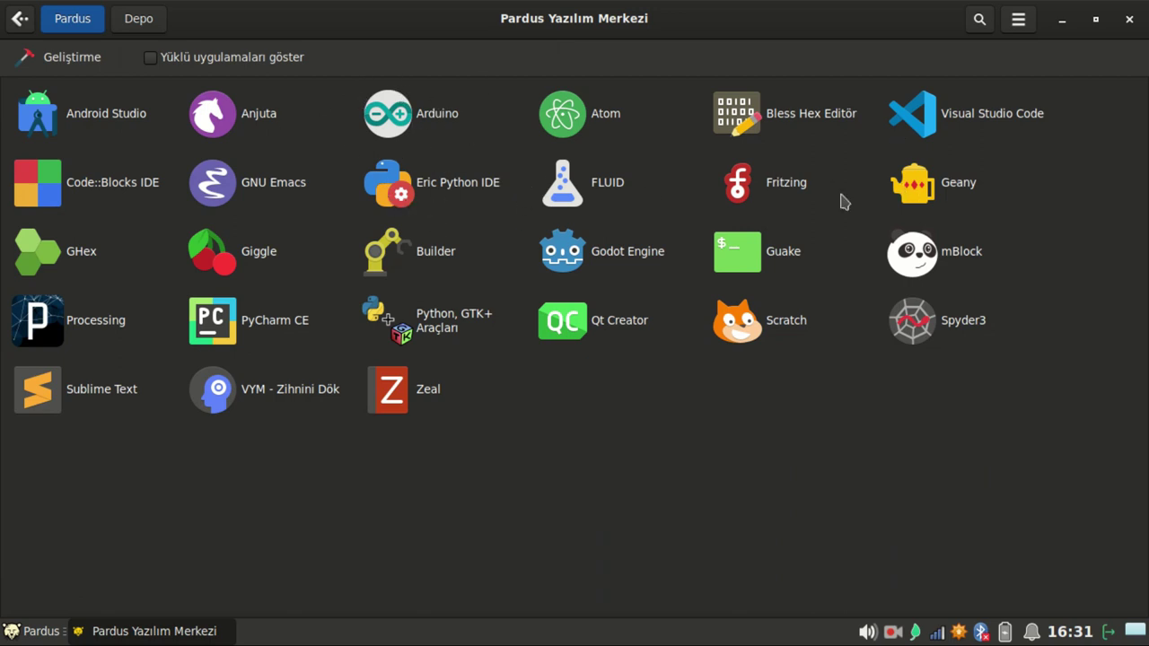
click(984, 119)
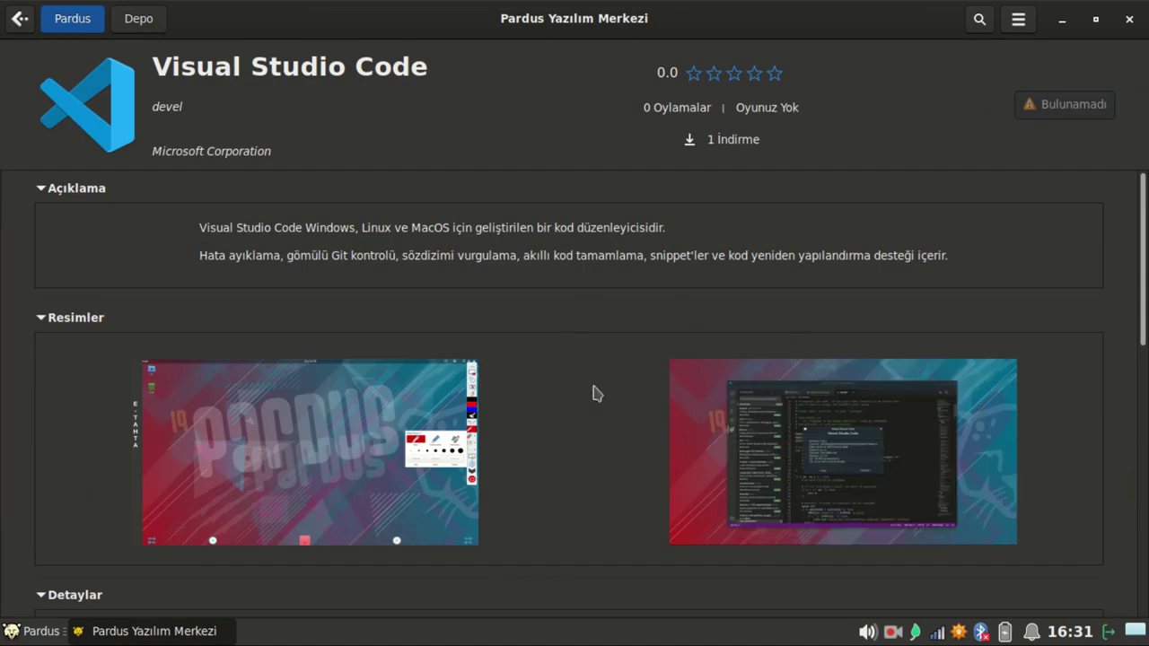
click(19, 19)
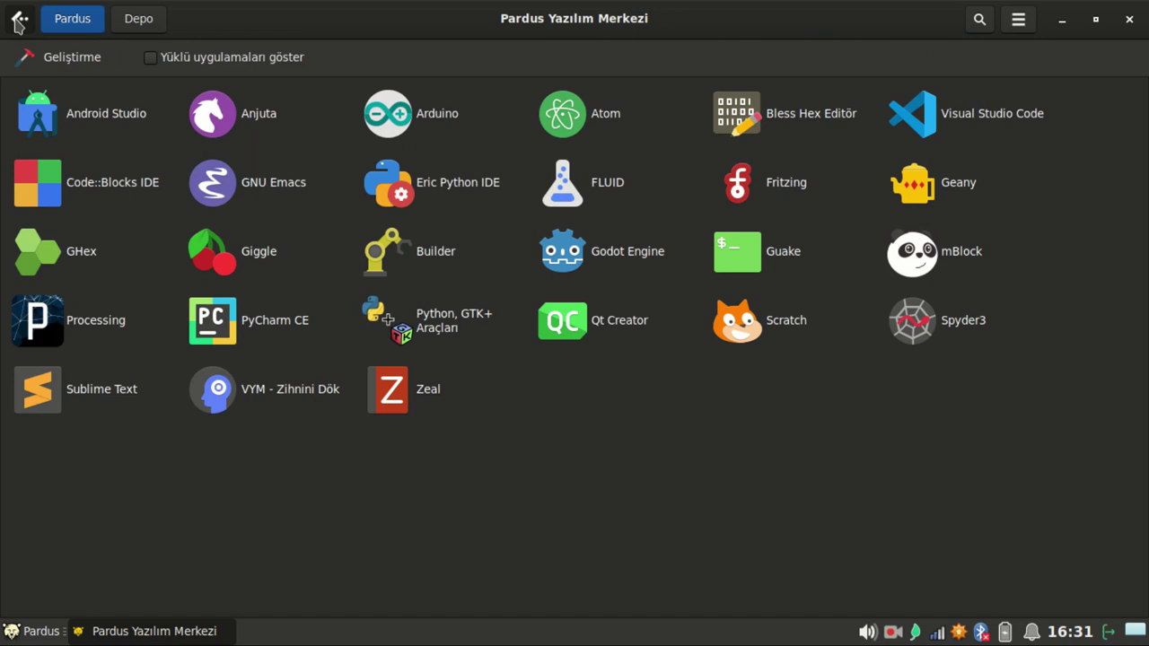
click(19, 19)
View the GIMP and Darktable pages in the Grafik category and return to the home page
click(538, 200)
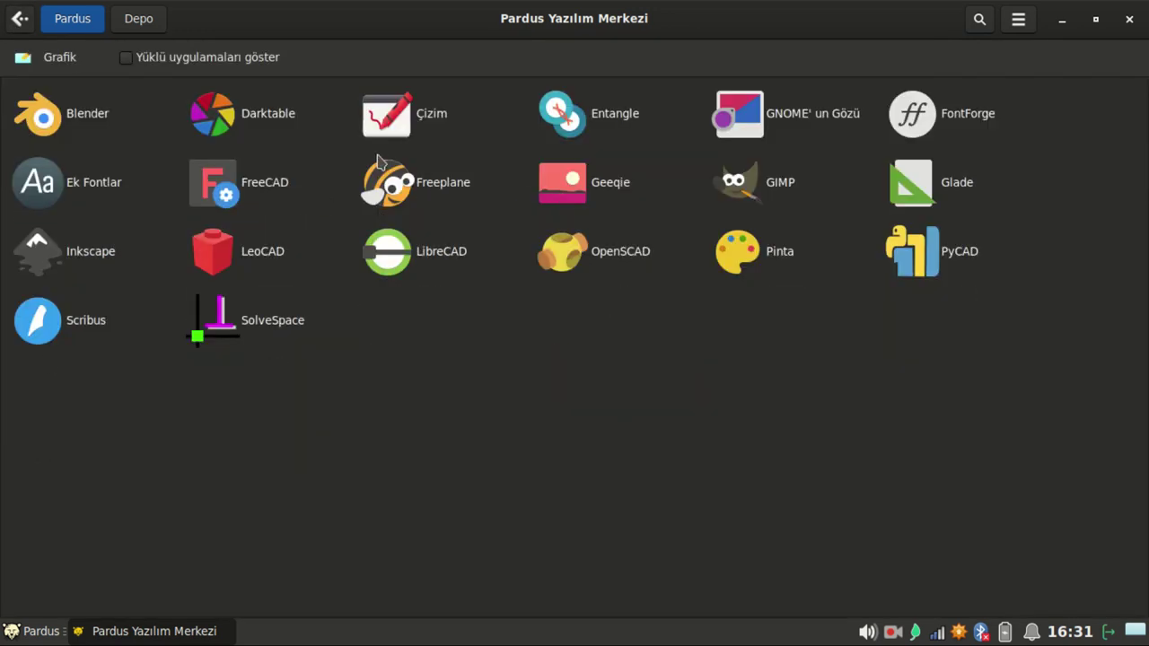
click(778, 184)
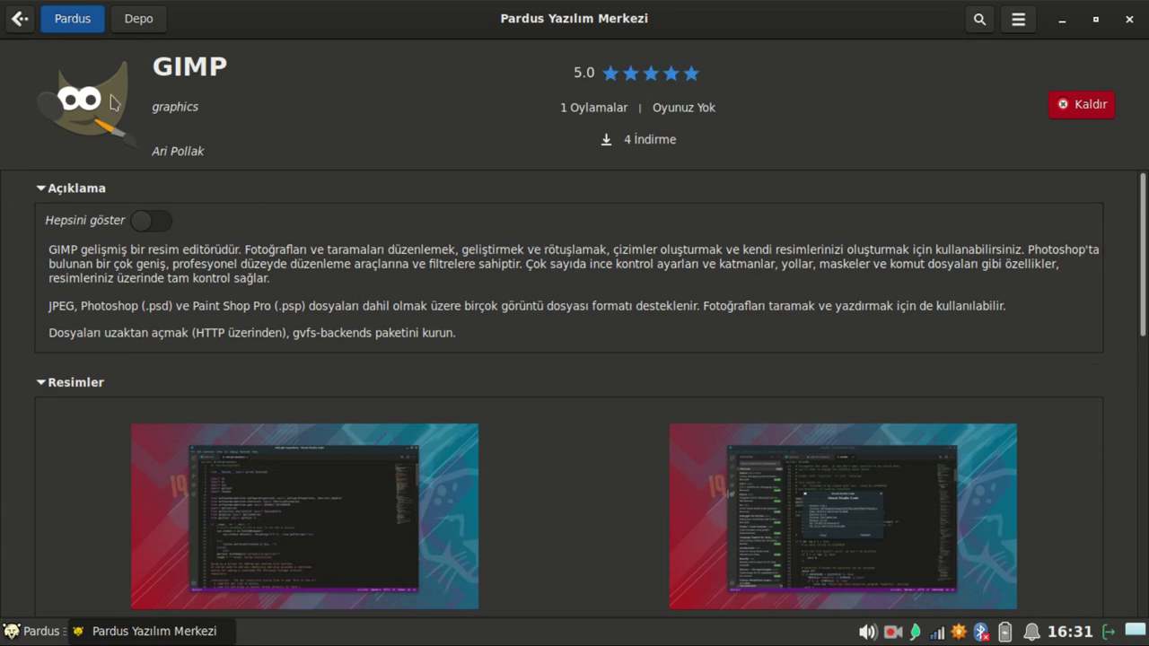
click(19, 20)
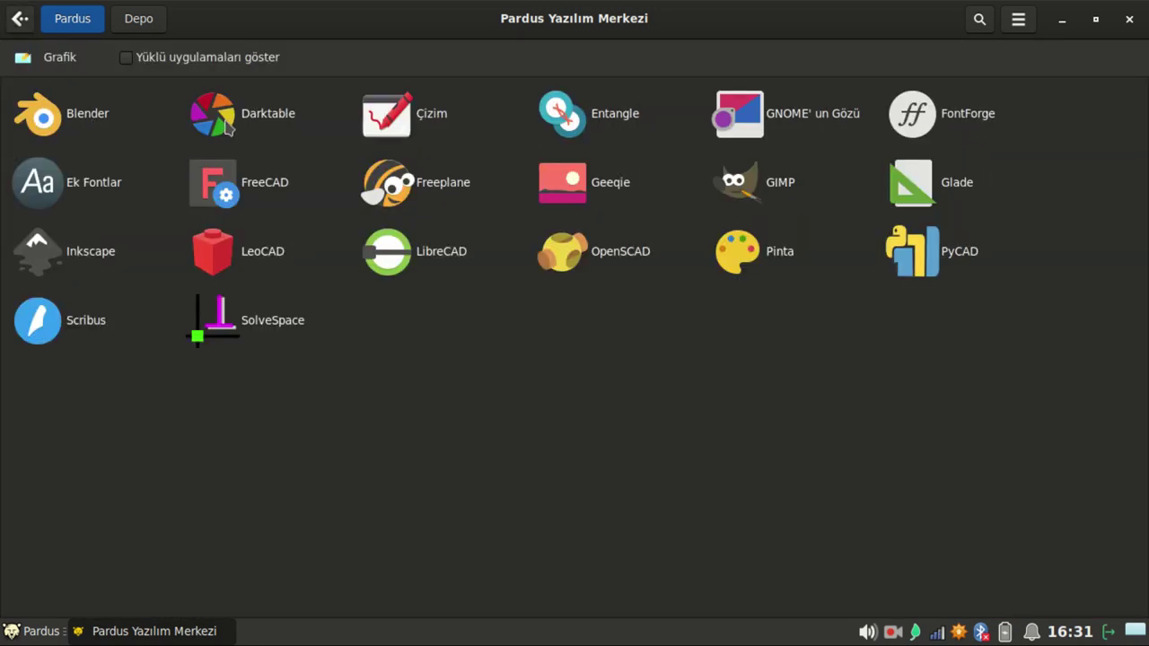
click(228, 129)
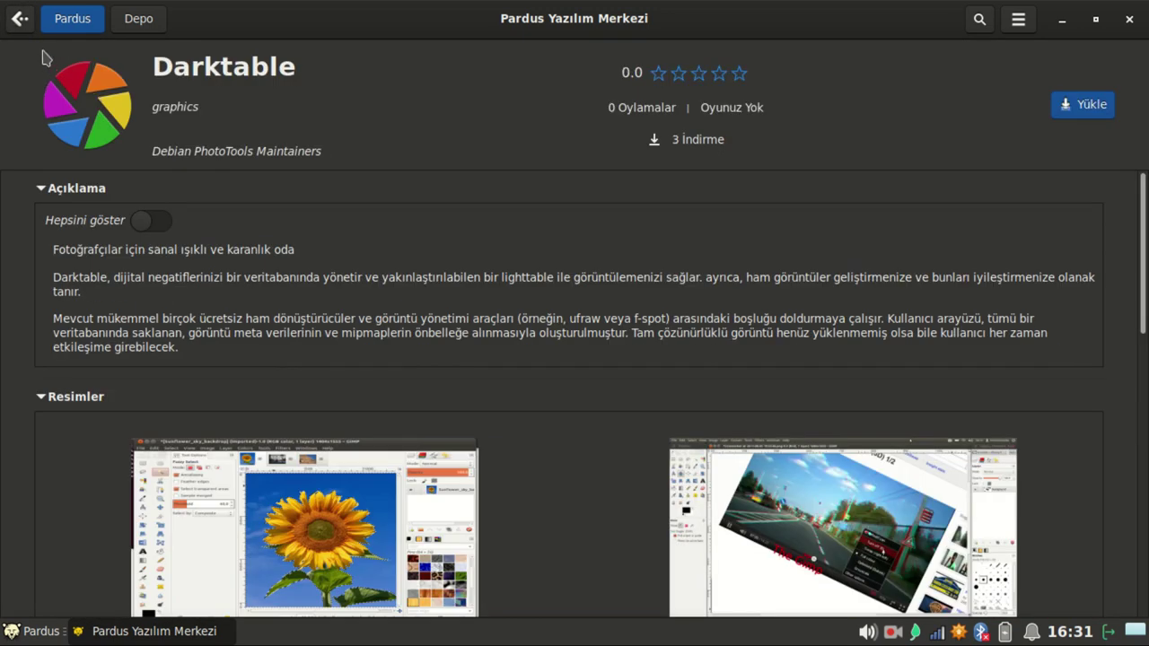
click(19, 20)
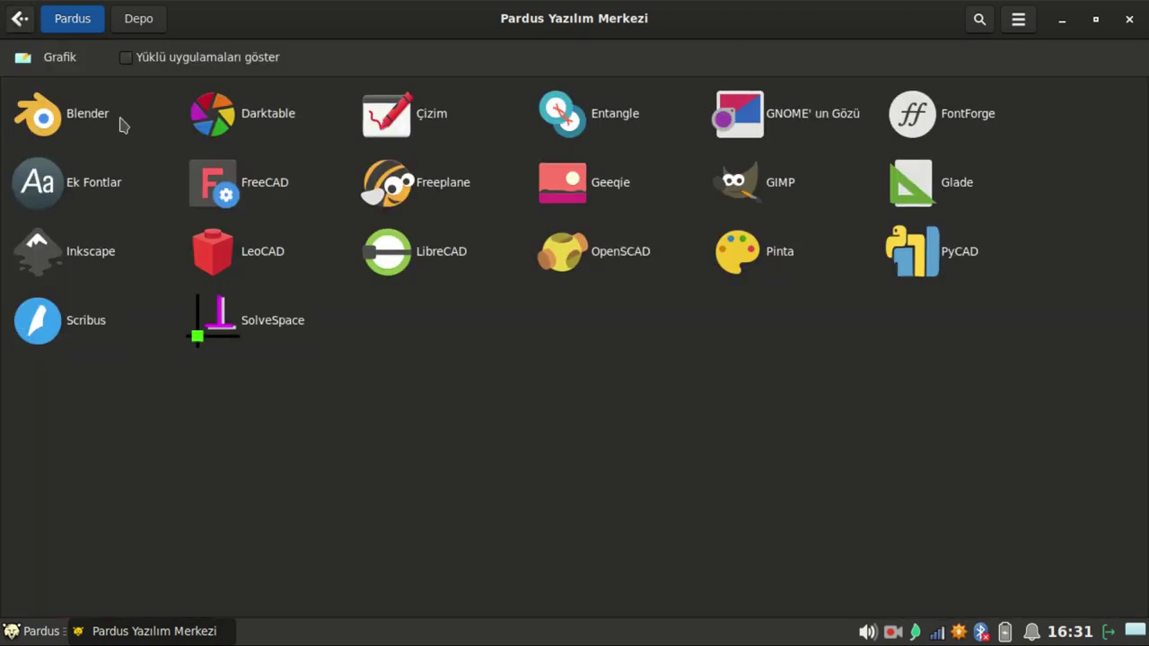
click(19, 19)
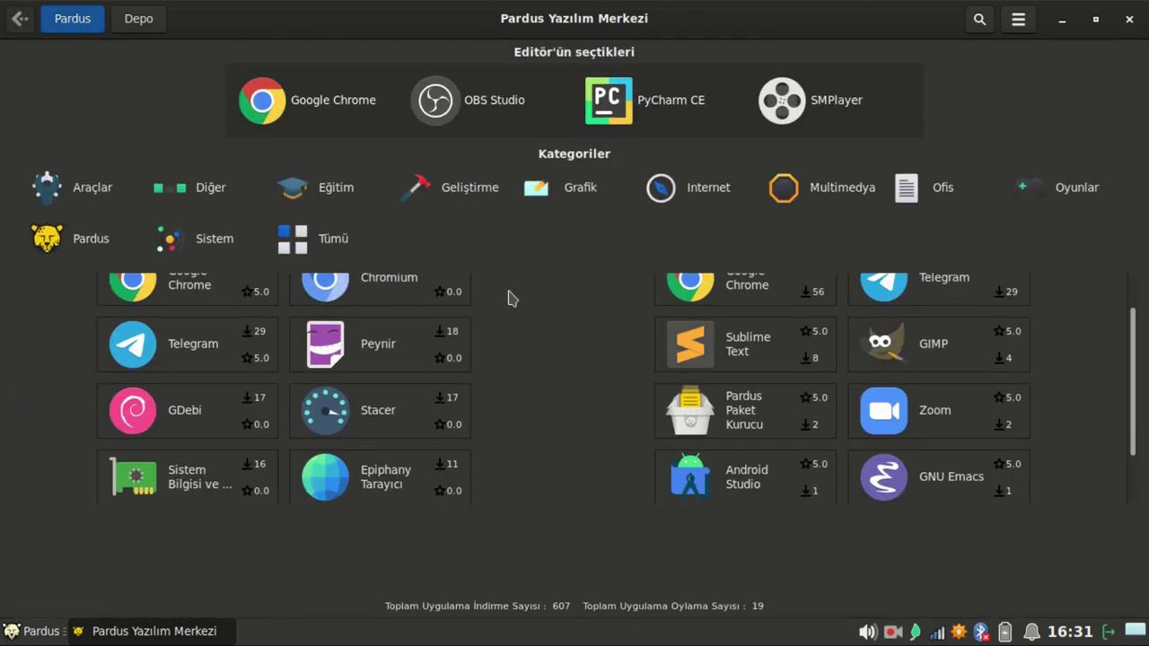
Open Brave from the Internet category, review its details, ratings and Gnome comments, and return to the home page
click(669, 199)
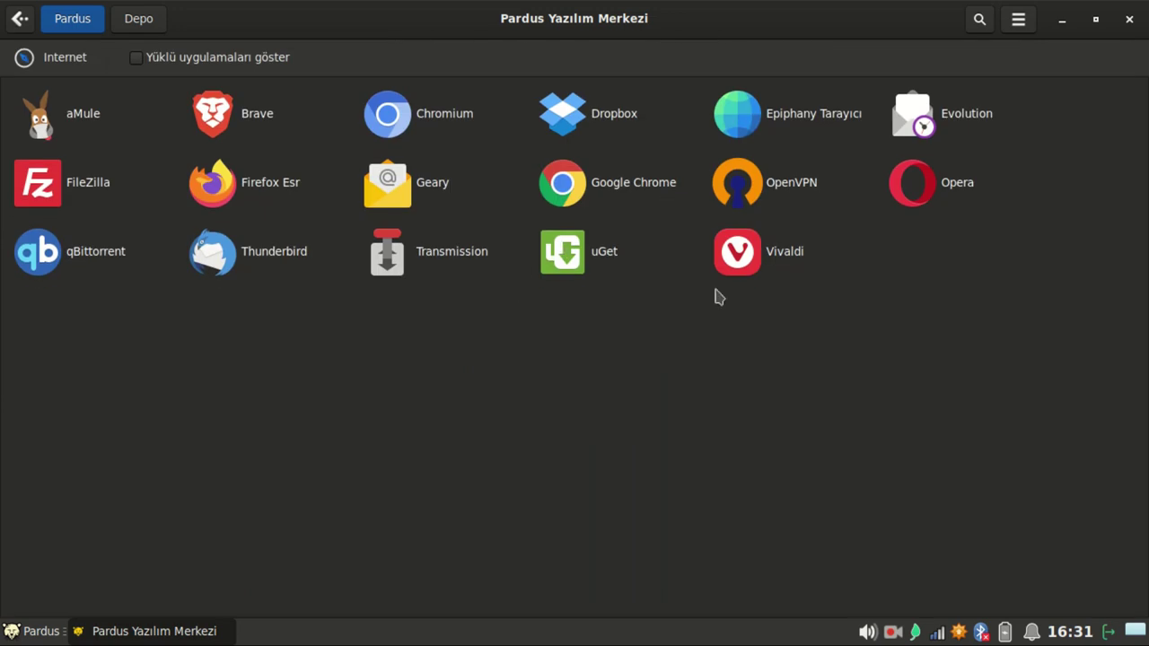
click(258, 113)
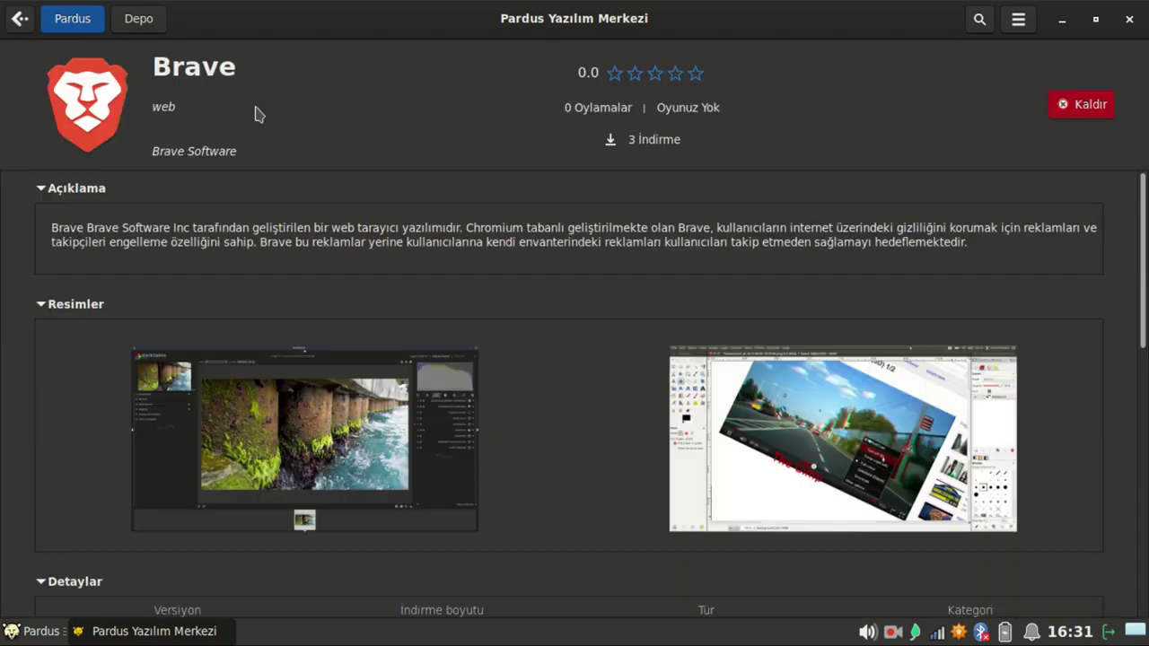
scroll(550, 368, down, 5)
scroll(550, 365, down, 5)
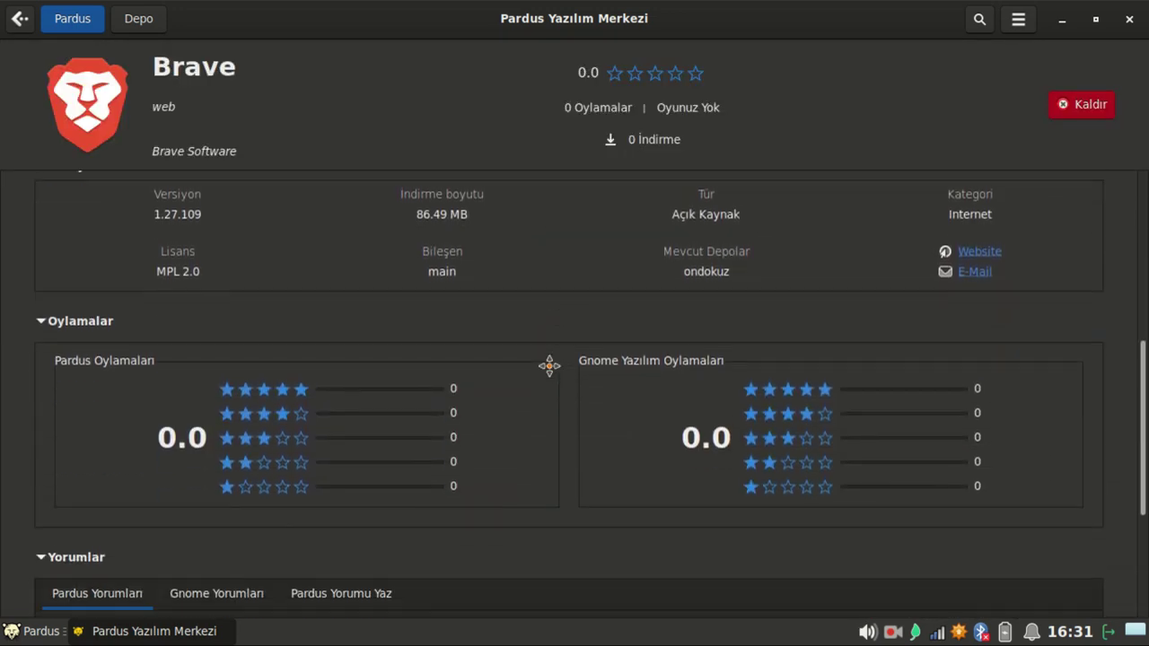
click(241, 369)
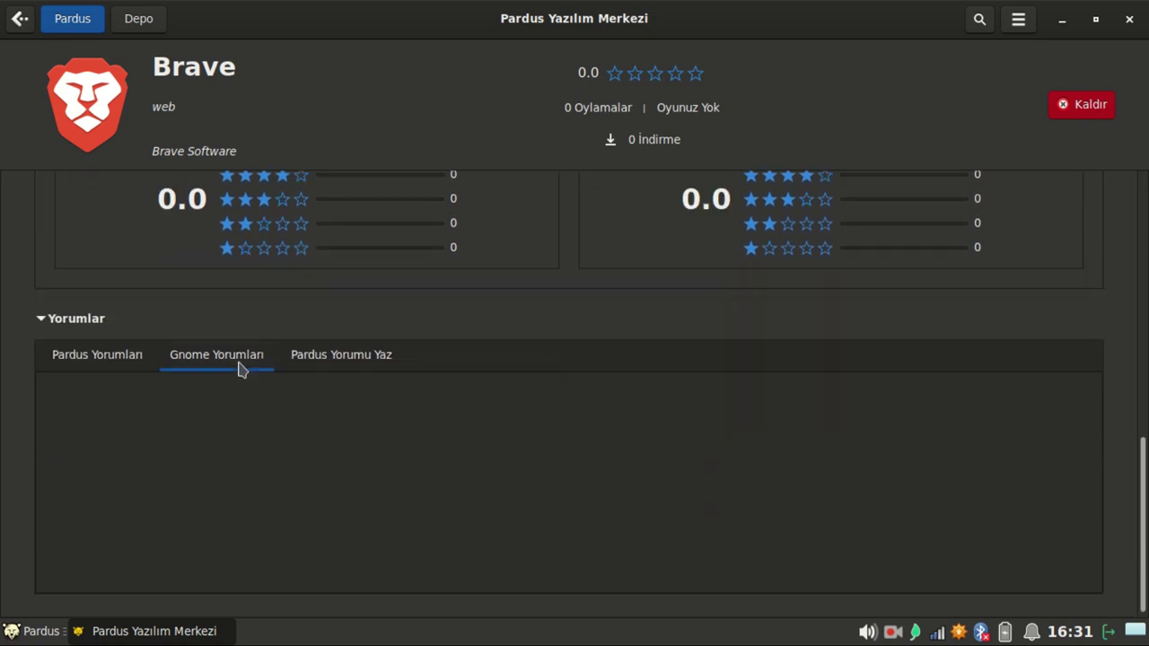
scroll(228, 267, up, 10)
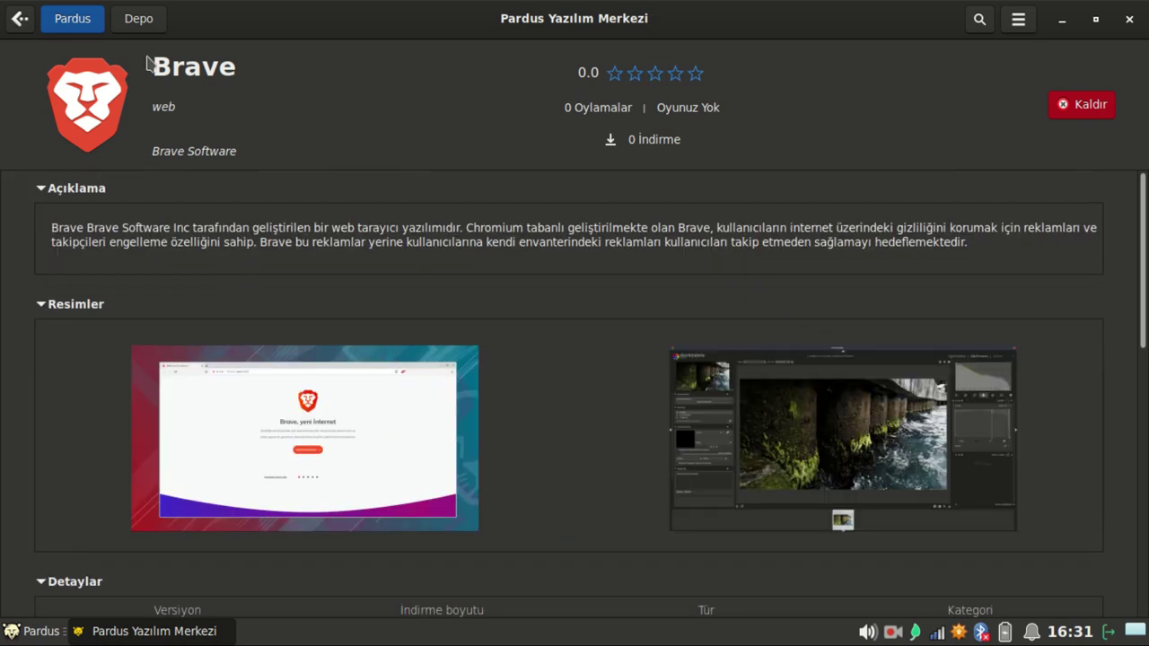
scroll(184, 201, down, 10)
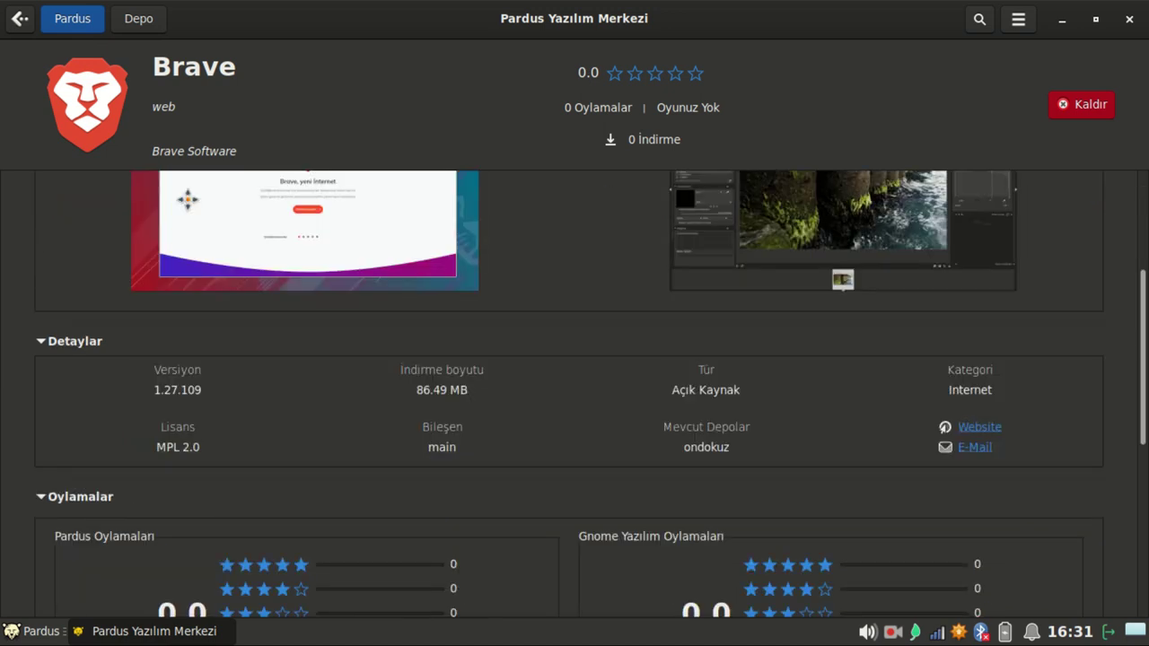
click(29, 18)
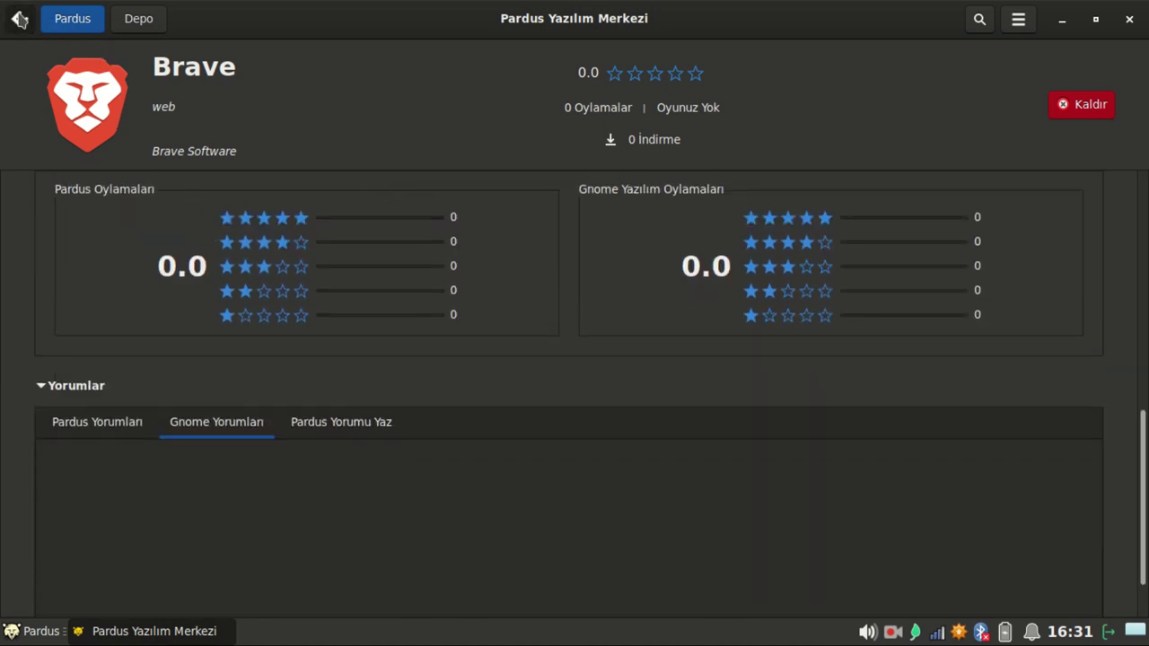
click(20, 18)
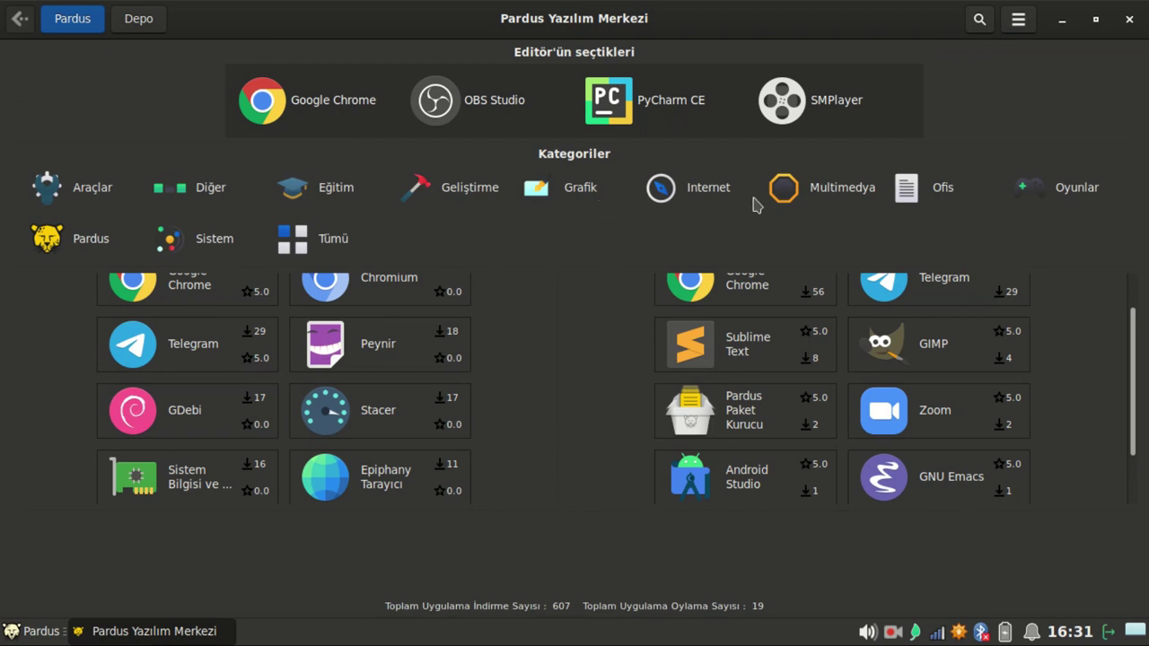
View the Kdenlive page in the Multimedya category and the applications in the Ofis category, returning to the home page after each
click(842, 189)
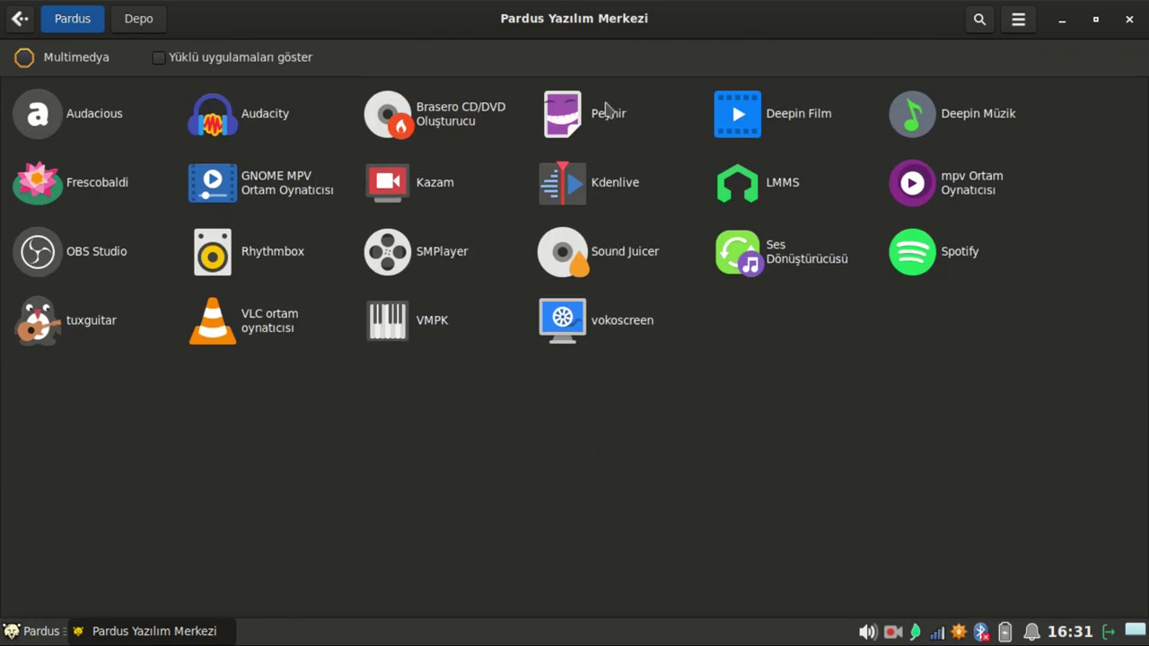
click(618, 190)
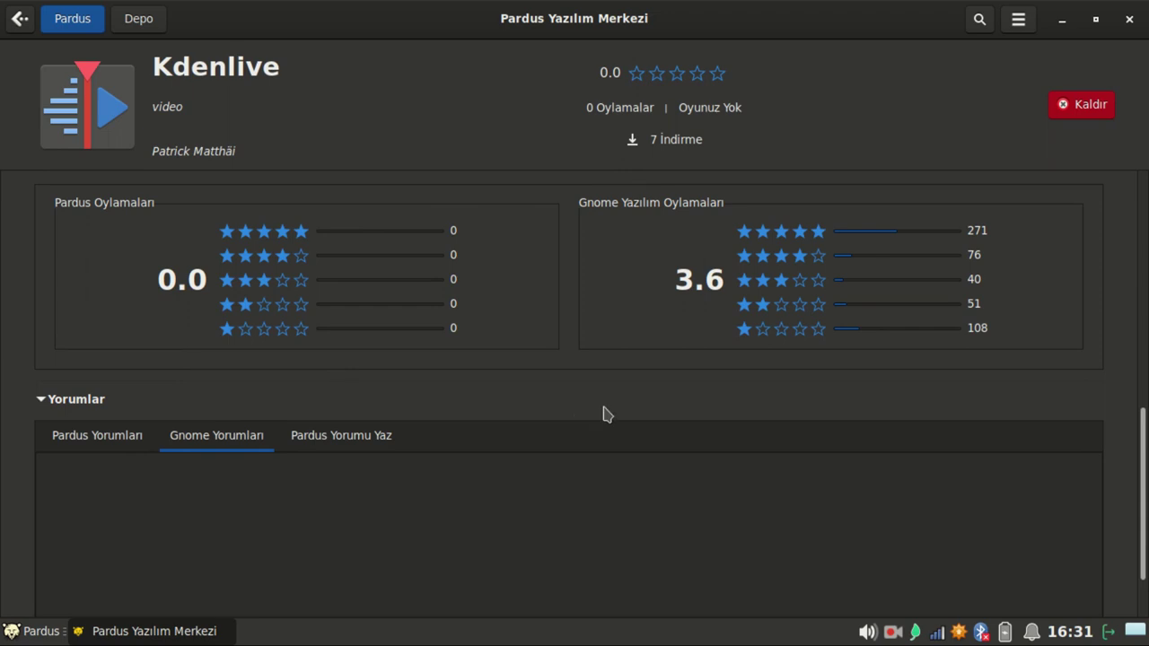
scroll(605, 409, up, 10)
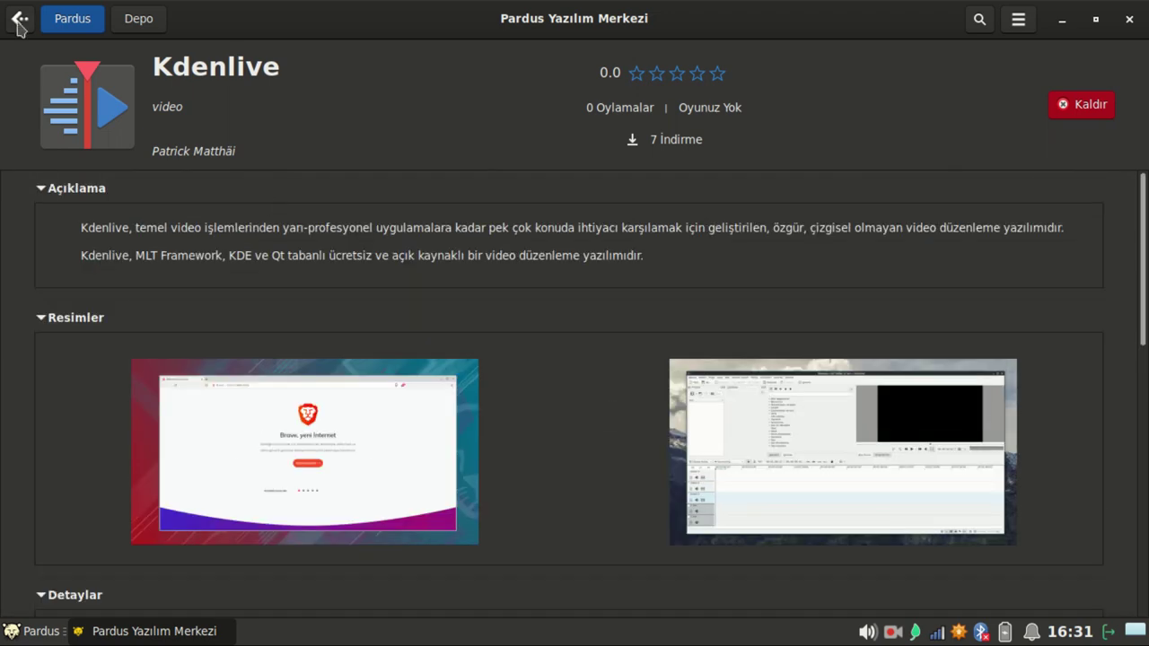
click(19, 25)
click(20, 22)
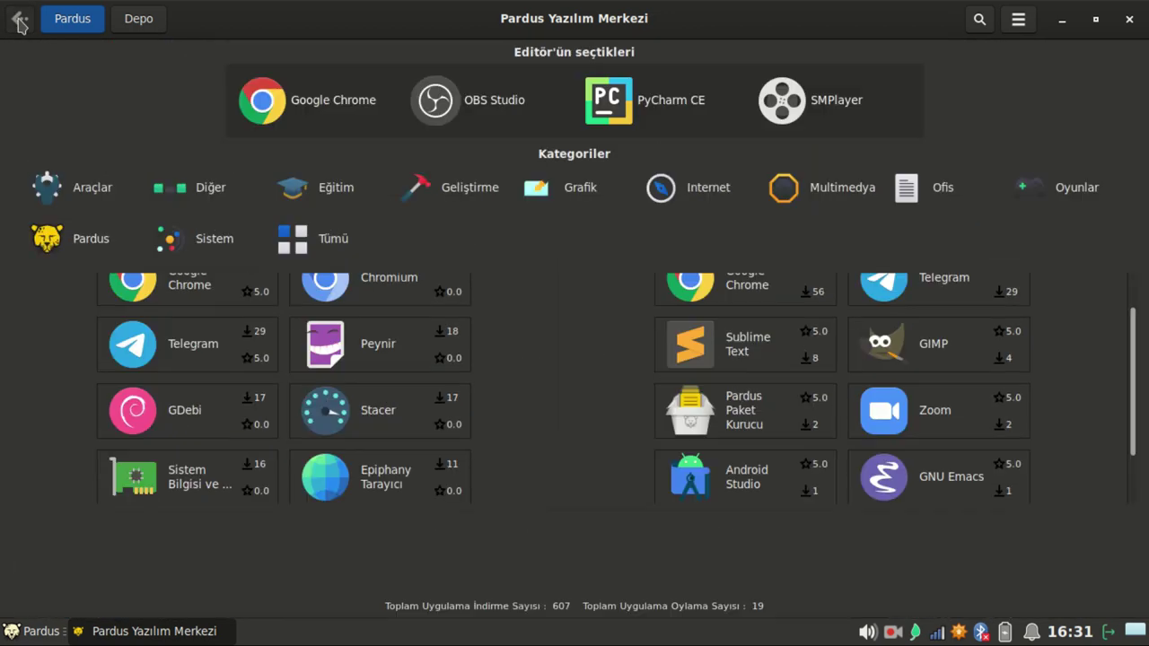
click(892, 187)
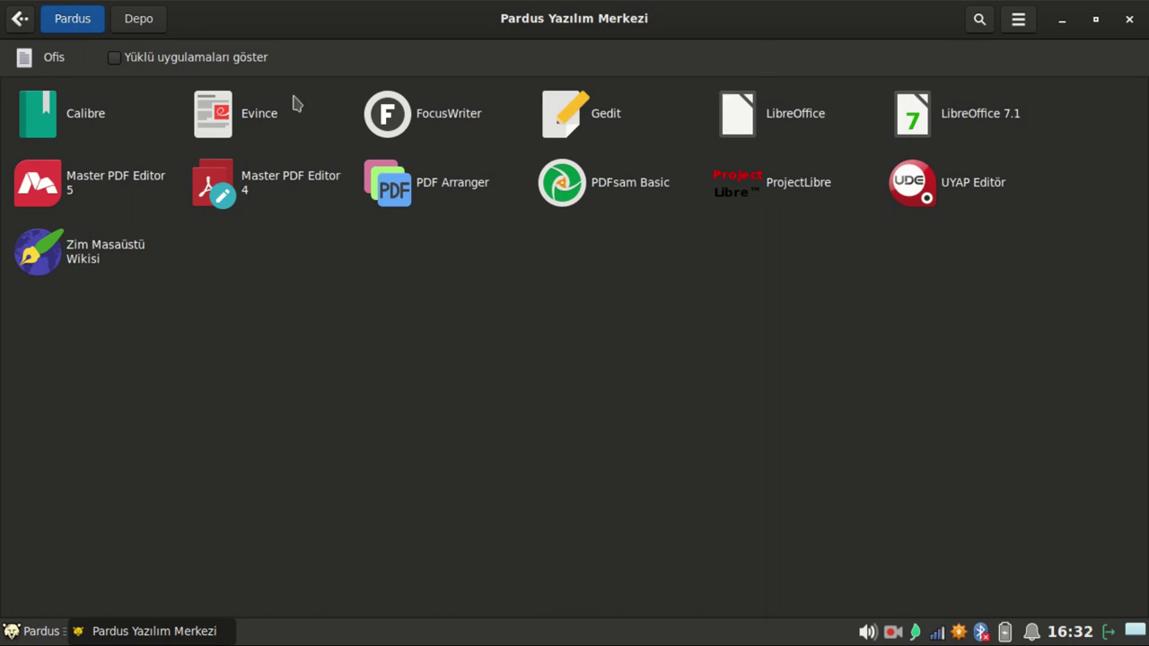
click(20, 20)
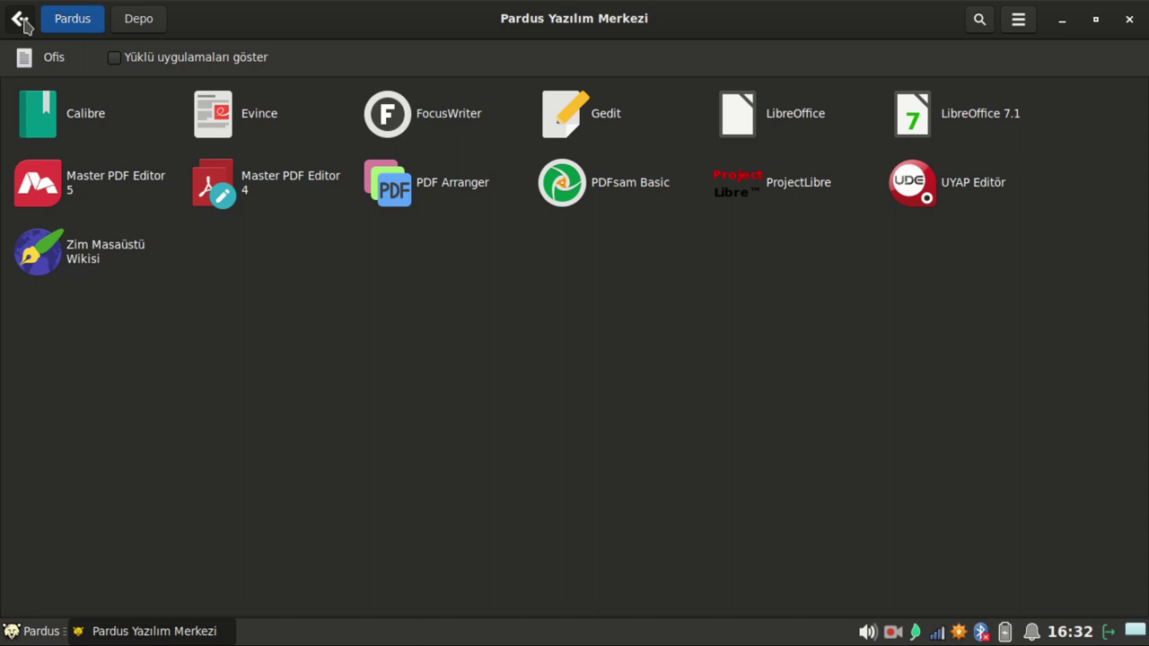
Open 0 A.D. from the Oyunlar category, review its description, details and ratings, and return to the category list
click(1055, 195)
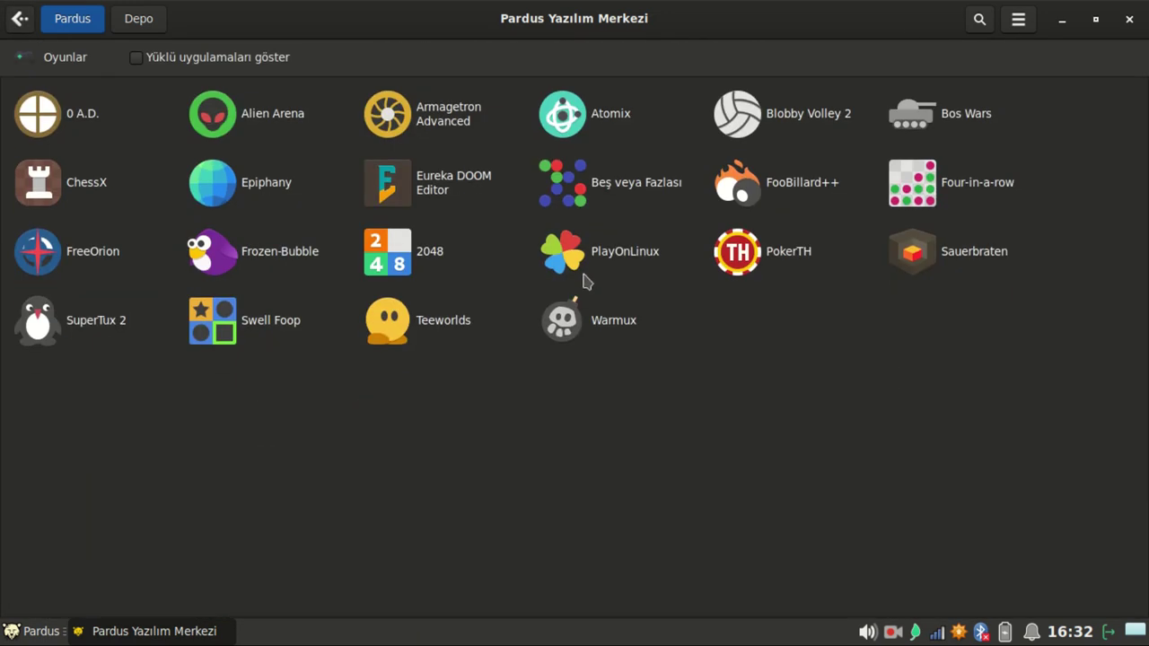
click(119, 119)
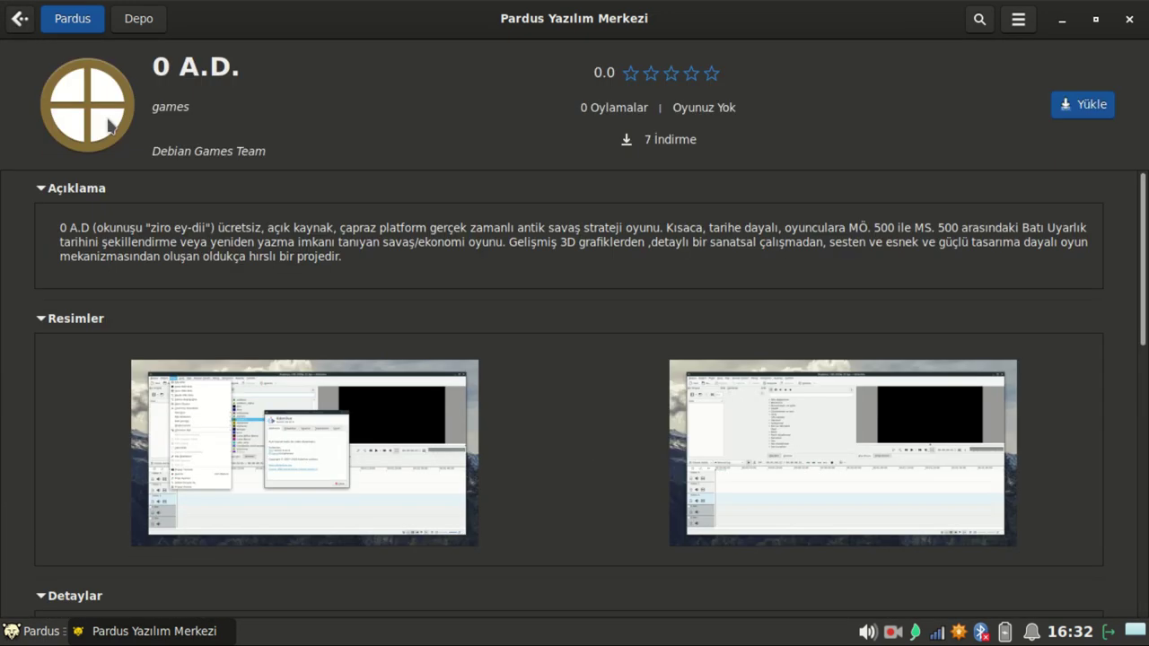
scroll(527, 407, down, 5)
scroll(527, 407, up, 4)
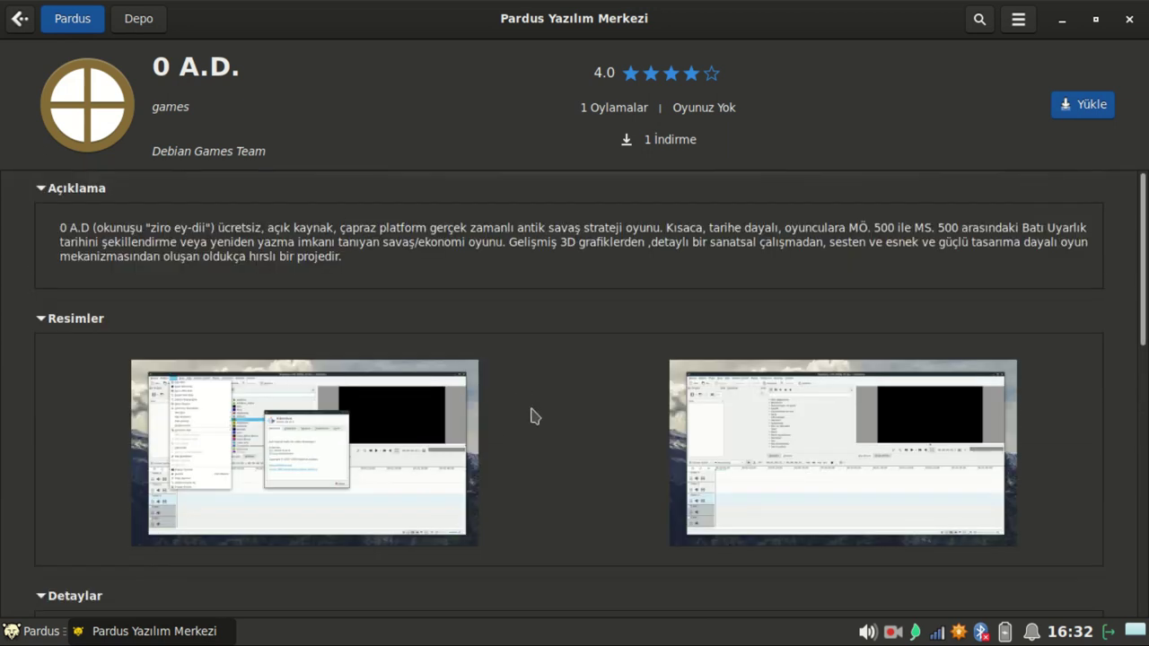
scroll(664, 416, down, 6)
scroll(666, 416, down, 2)
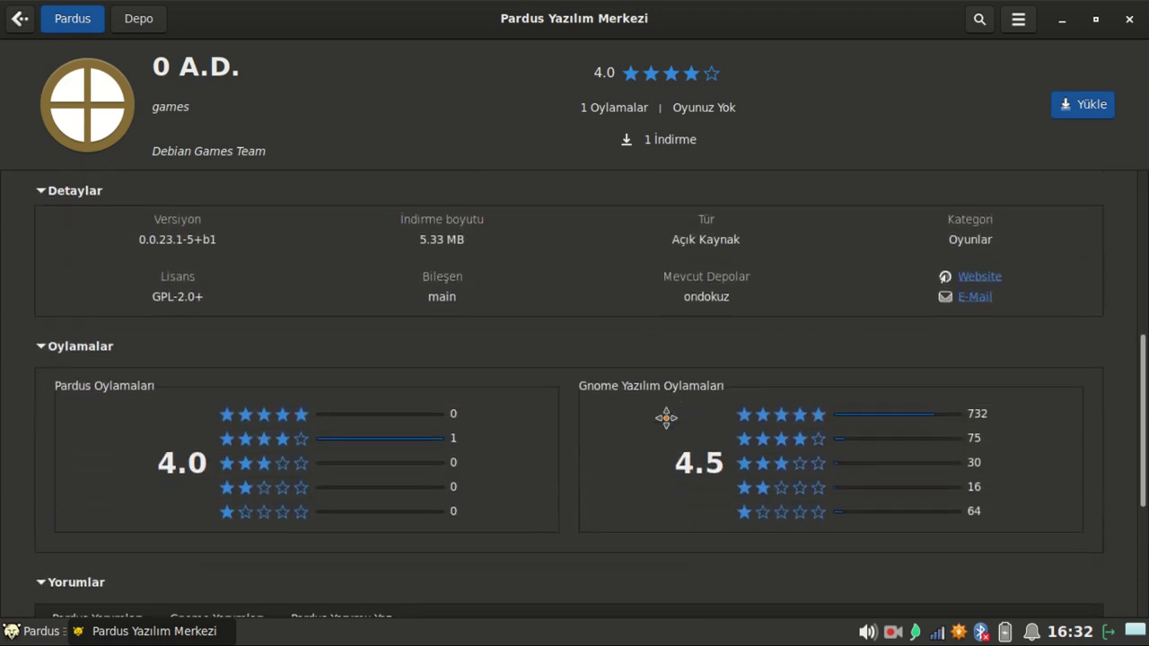
scroll(666, 415, up, 6)
click(26, 25)
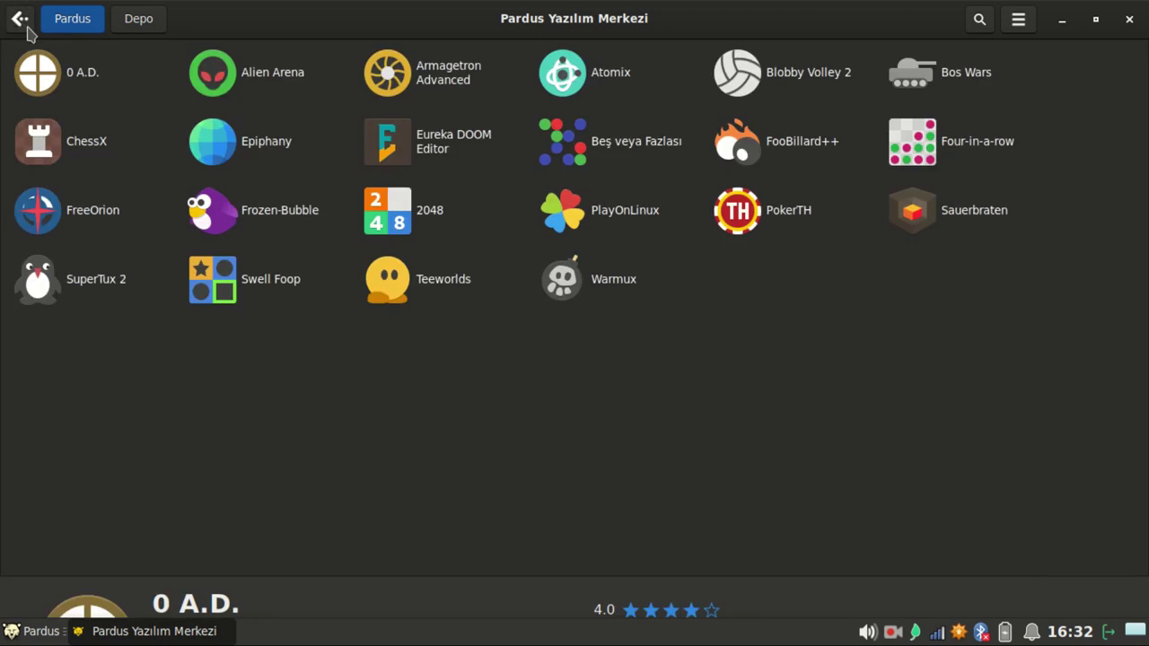
Open Alien Arena from the Oyunlar category, review its description, details and ratings, and return to the category list
click(290, 125)
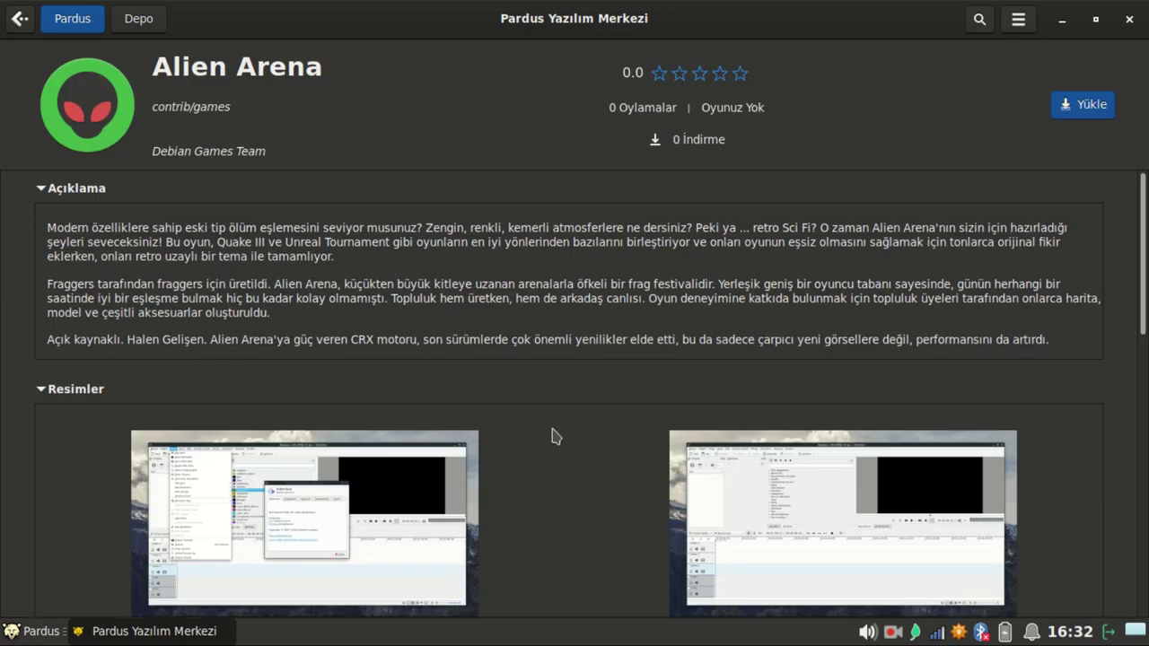
scroll(553, 436, down, 5)
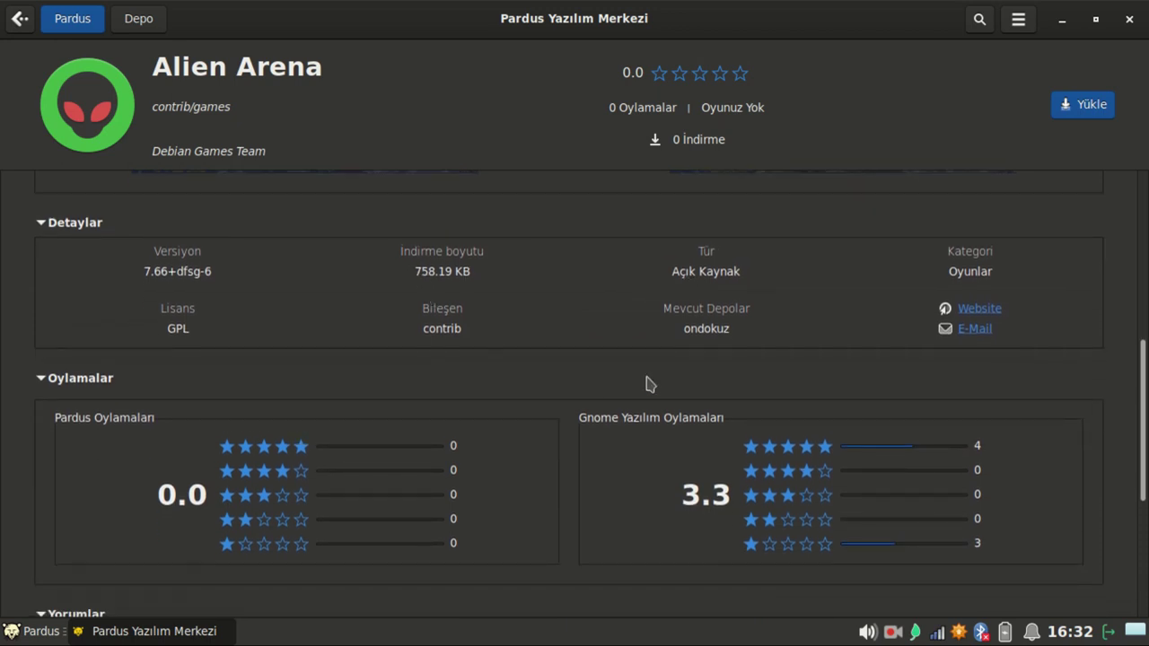
scroll(590, 403, down, 3)
scroll(588, 395, up, 3)
click(142, 491)
scroll(564, 403, up, 8)
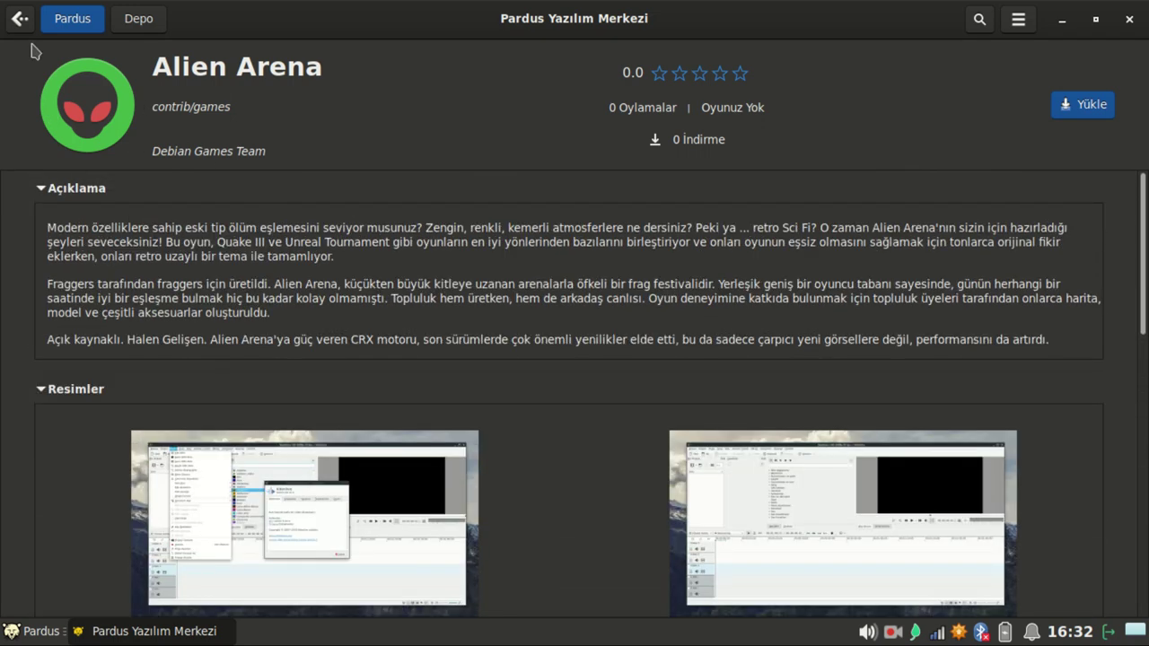
click(20, 18)
Reopen the 0 A.D. page in the Oyunlar category and return to the store's home page
click(81, 127)
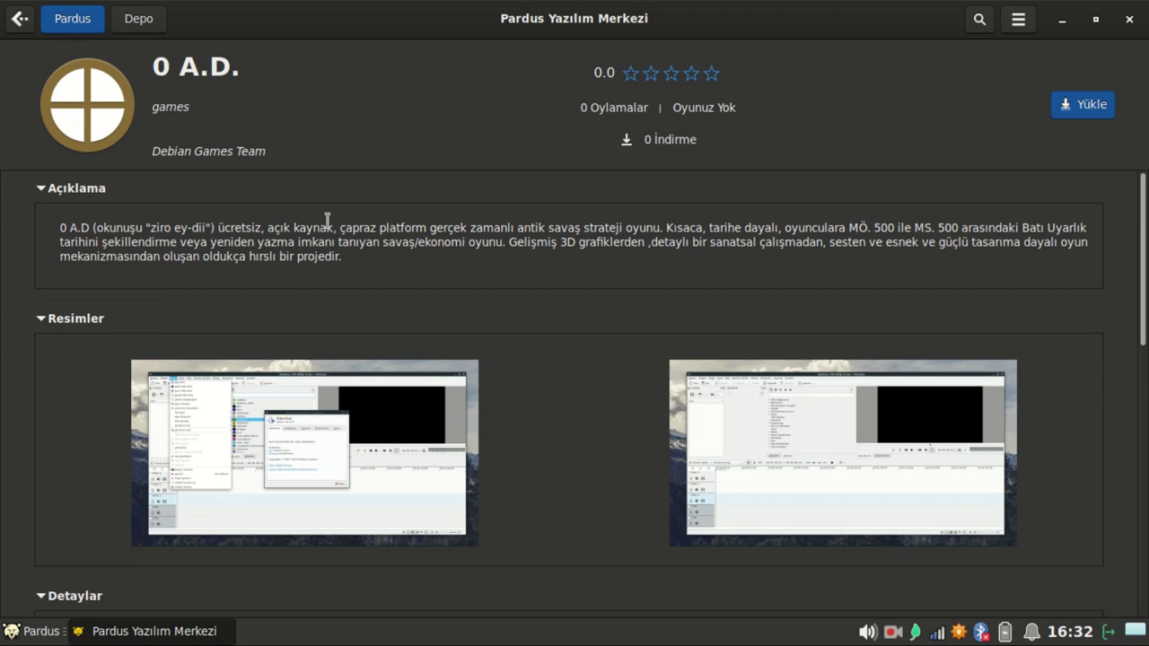
click(19, 18)
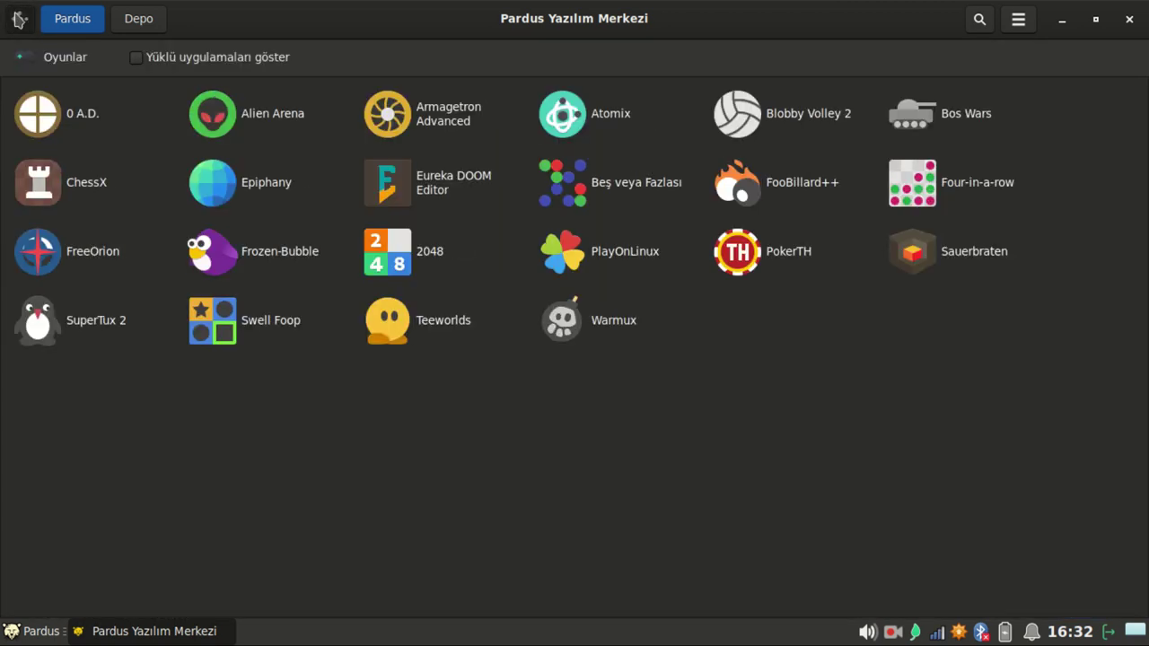
click(20, 18)
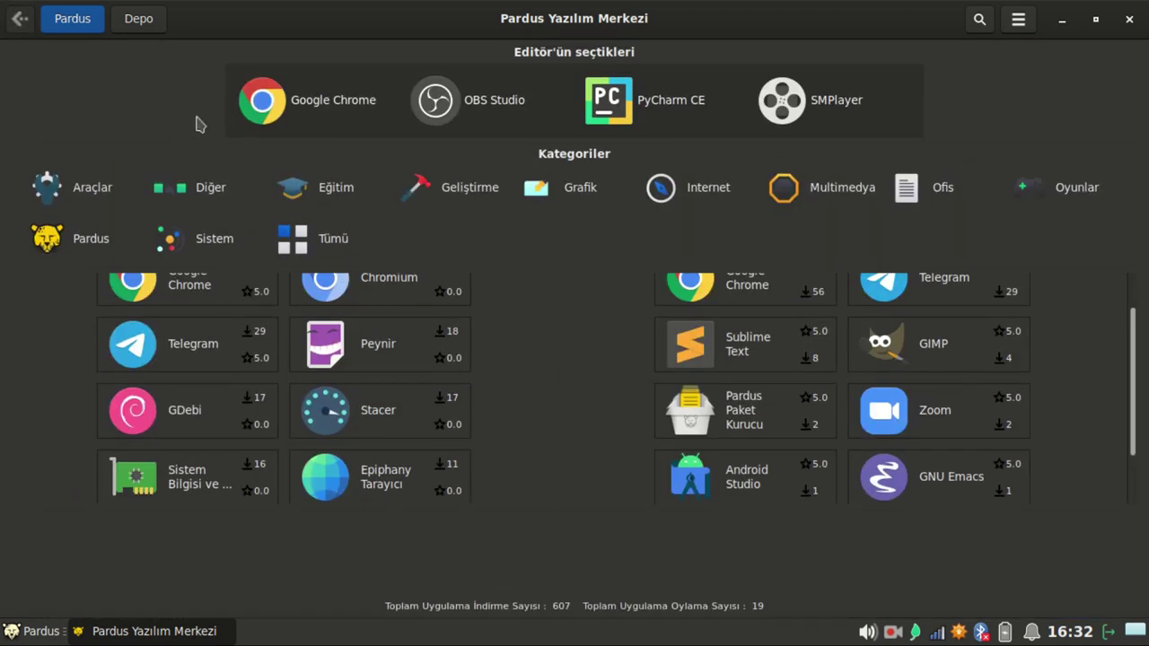
View the Pardus category and the Pardus Disk Kalıbı Yazıcı page in the Sistem category, returning to the home page after each
click(86, 249)
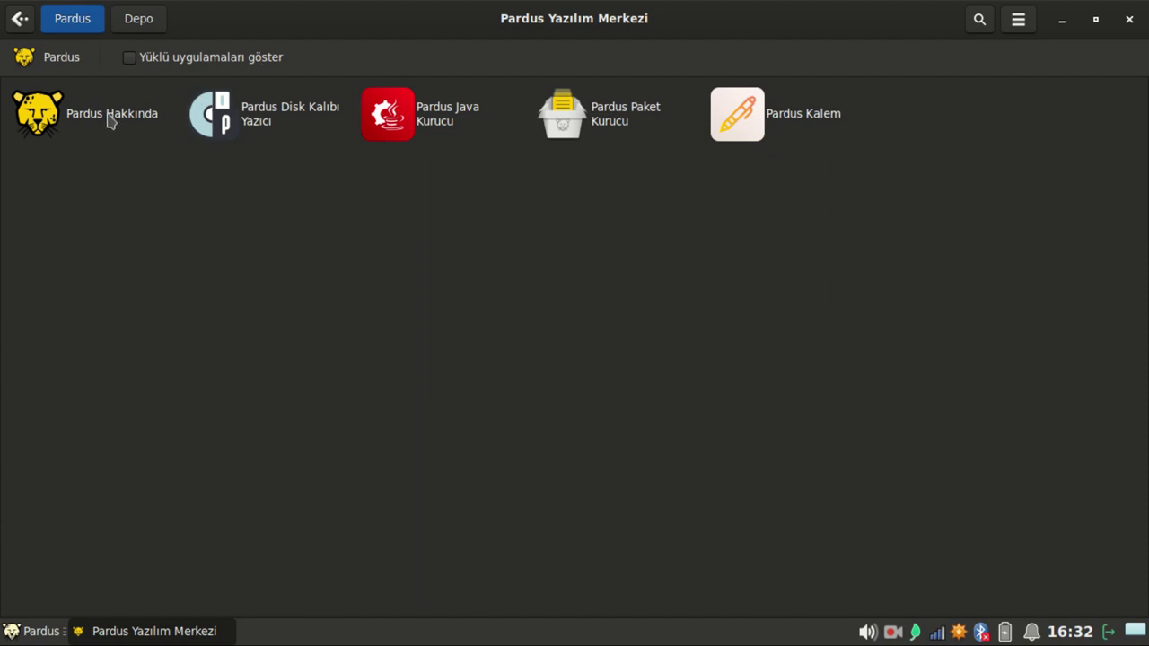
click(18, 16)
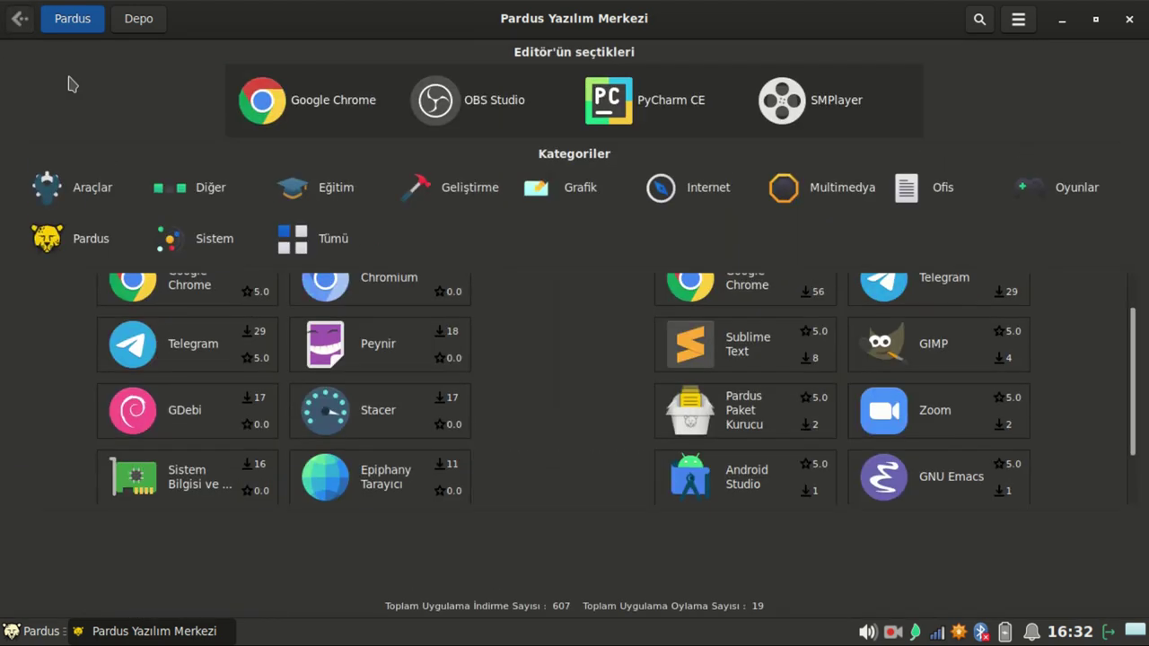
click(230, 242)
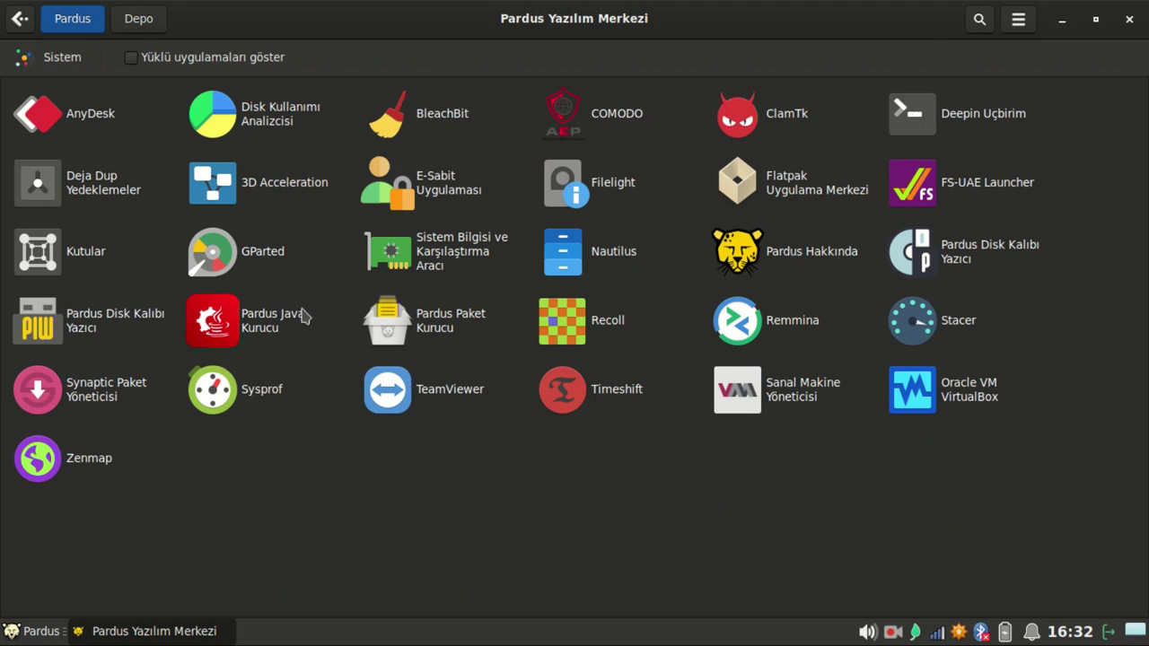
click(101, 329)
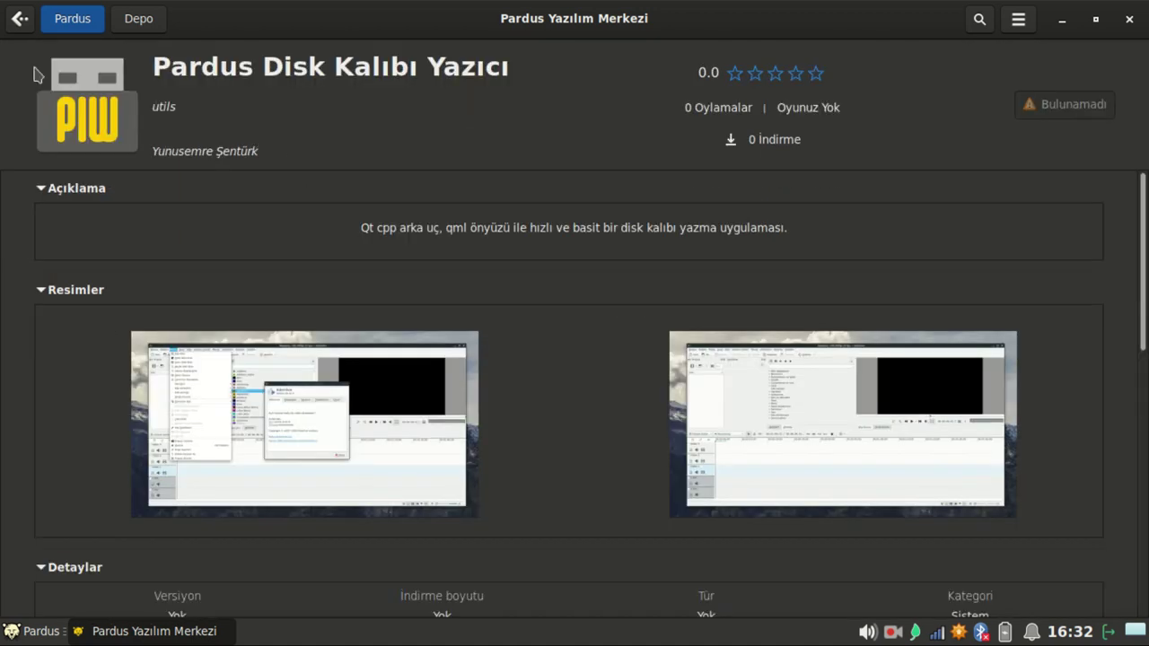
click(19, 20)
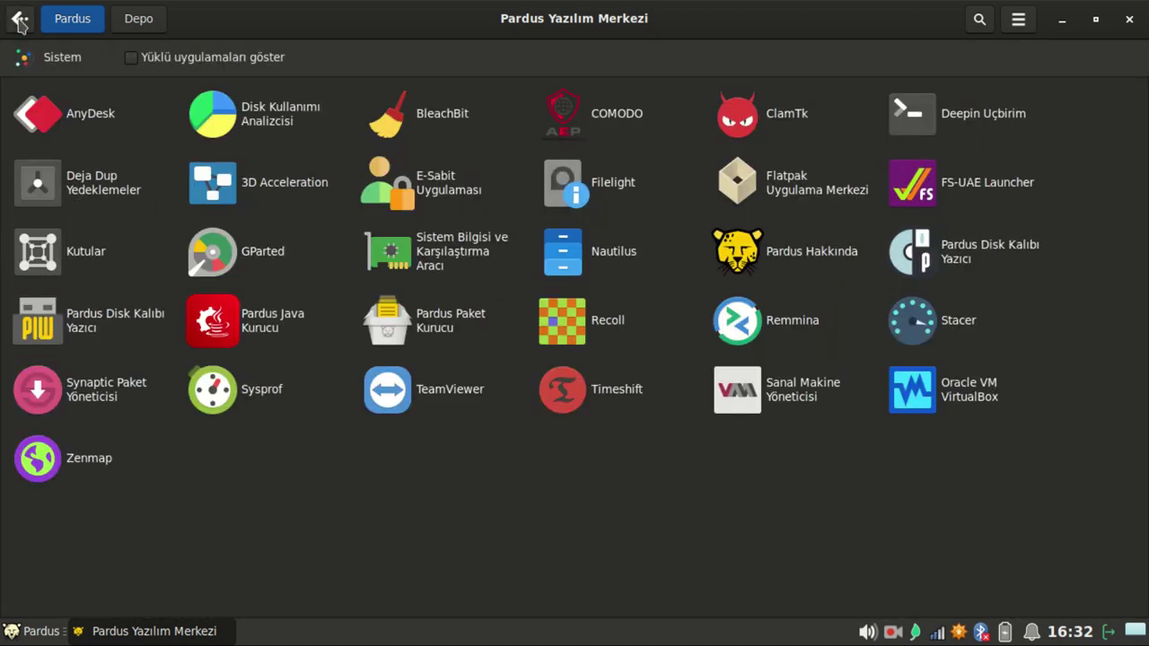
click(19, 20)
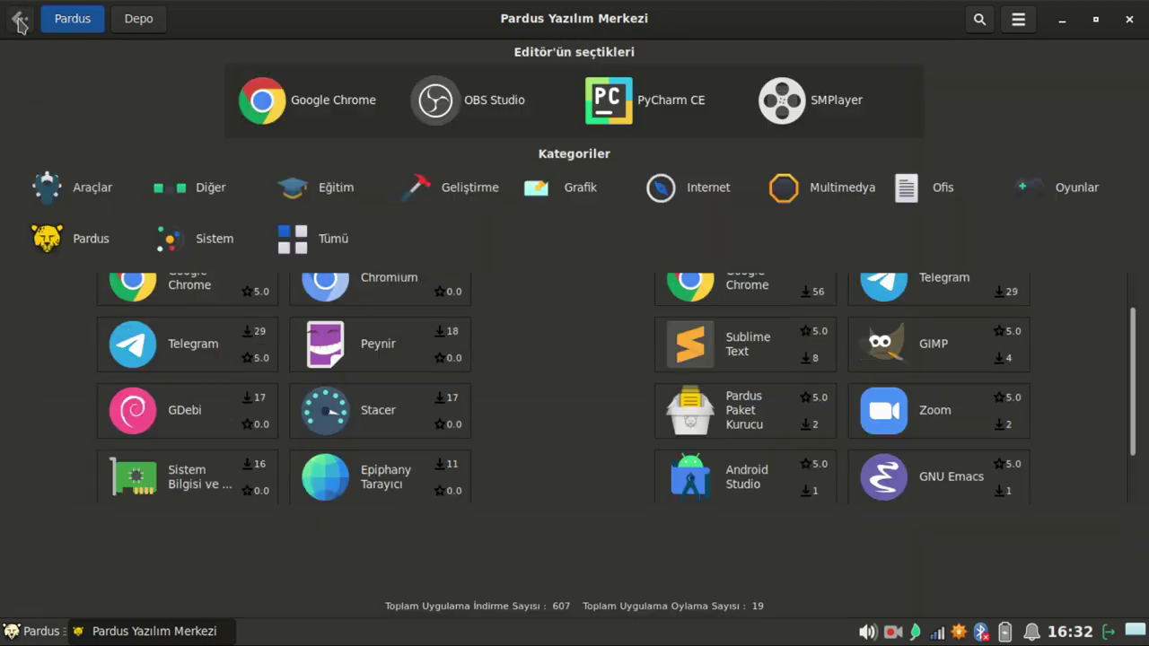
Browse the full application list in the Tümü category, return to the home page, and close the store
click(293, 239)
scroll(341, 252, down, 15)
scroll(429, 266, down, 4)
scroll(435, 260, up, 20)
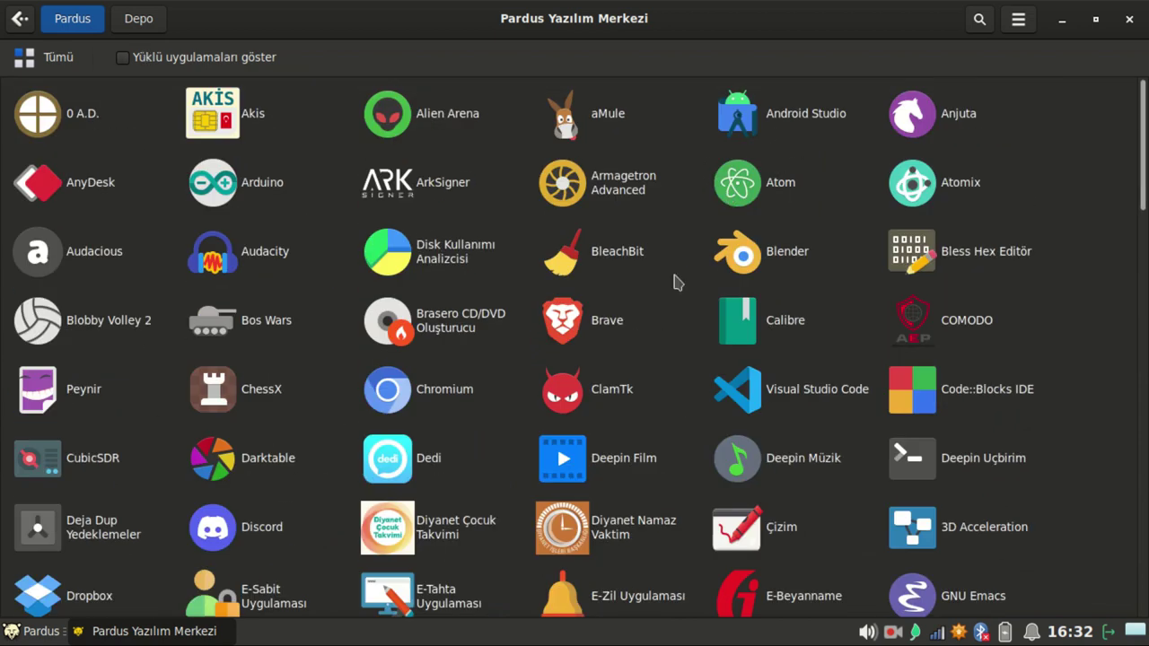
scroll(677, 282, down, 12)
scroll(677, 282, down, 2)
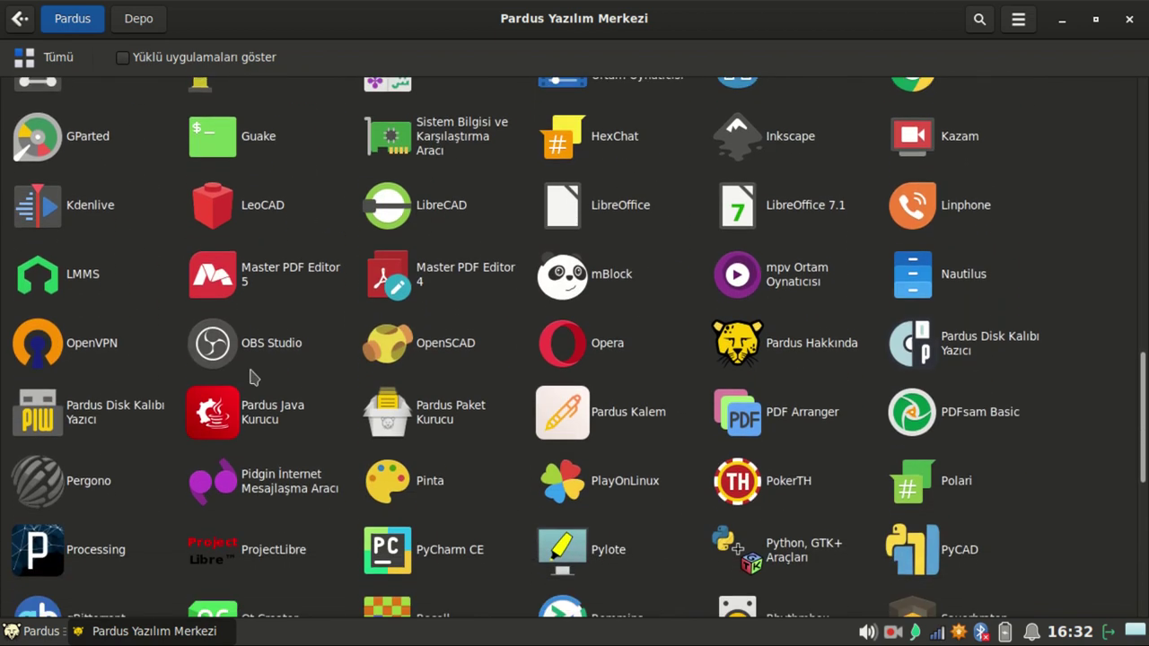
click(19, 18)
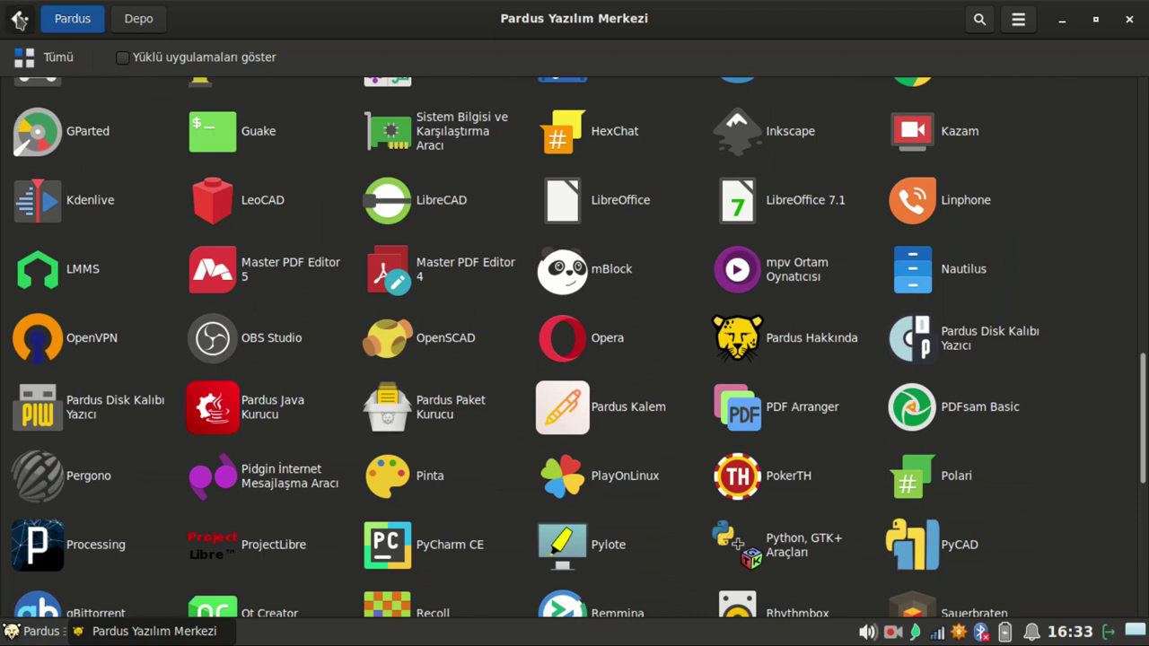
scroll(502, 405, up, 2)
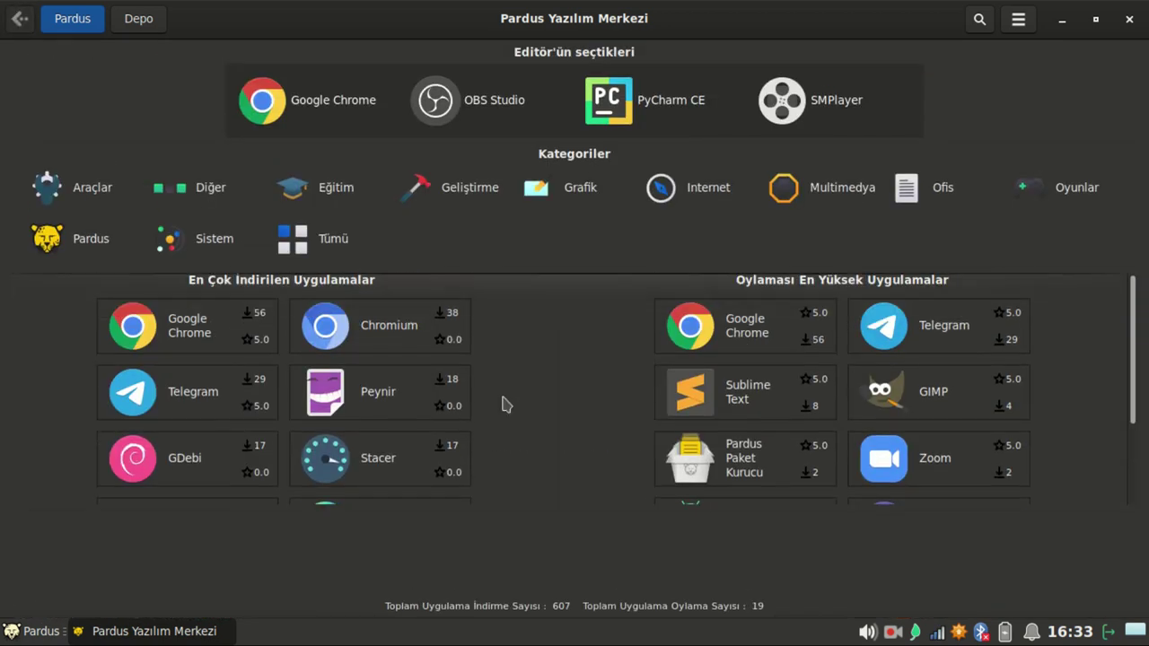
click(1131, 20)
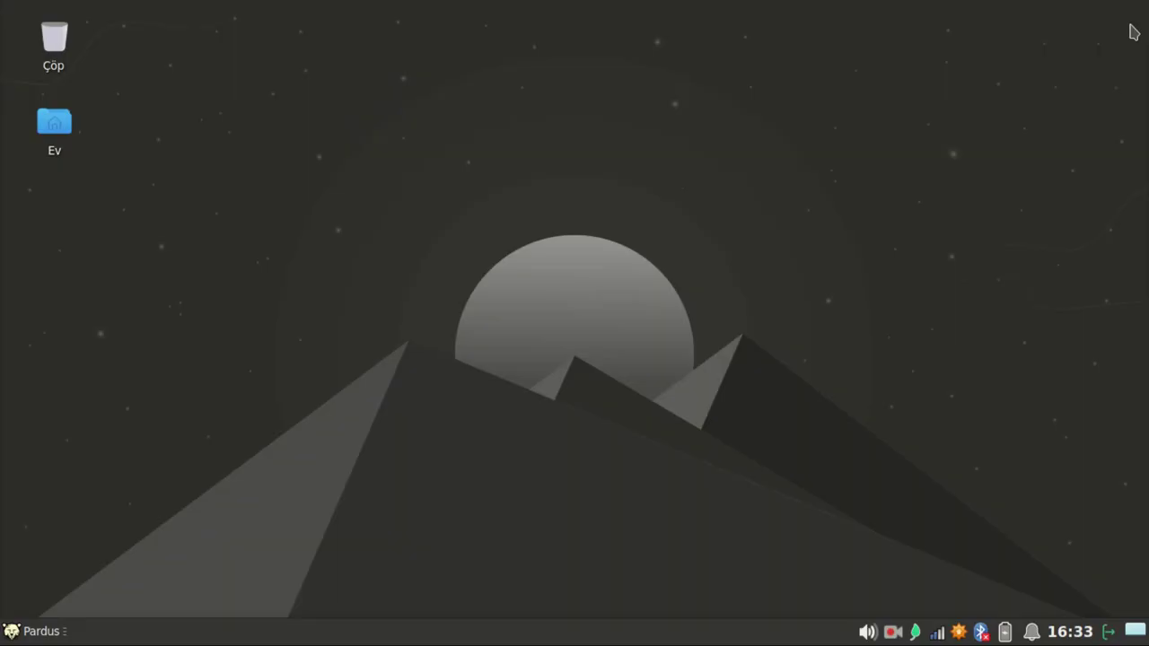
Find and open the Görünüm settings, move the window near the middle of the desktop, and show the icon themes
click(34, 631)
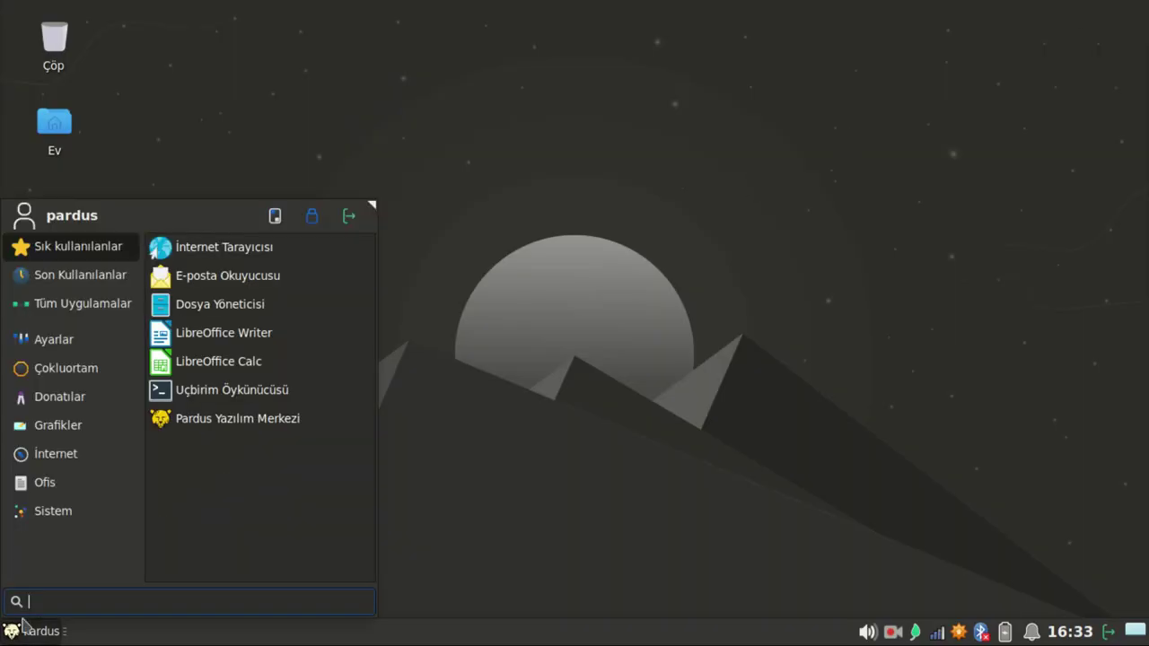
text(g)
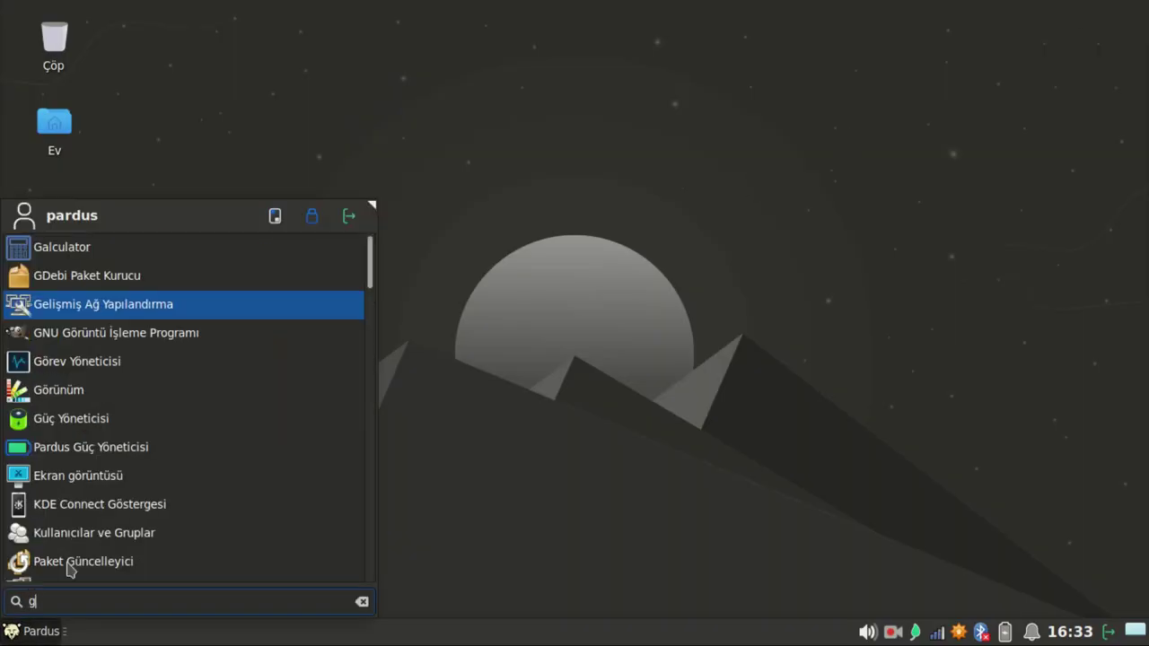
click(100, 393)
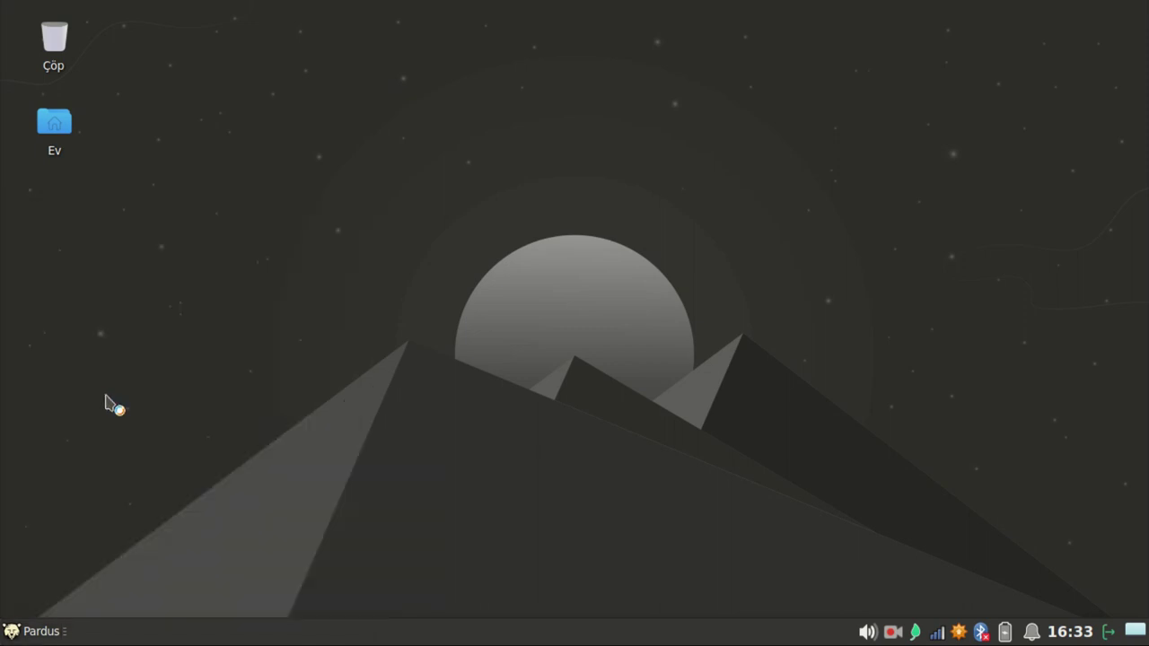
drag(177, 28, 540, 109)
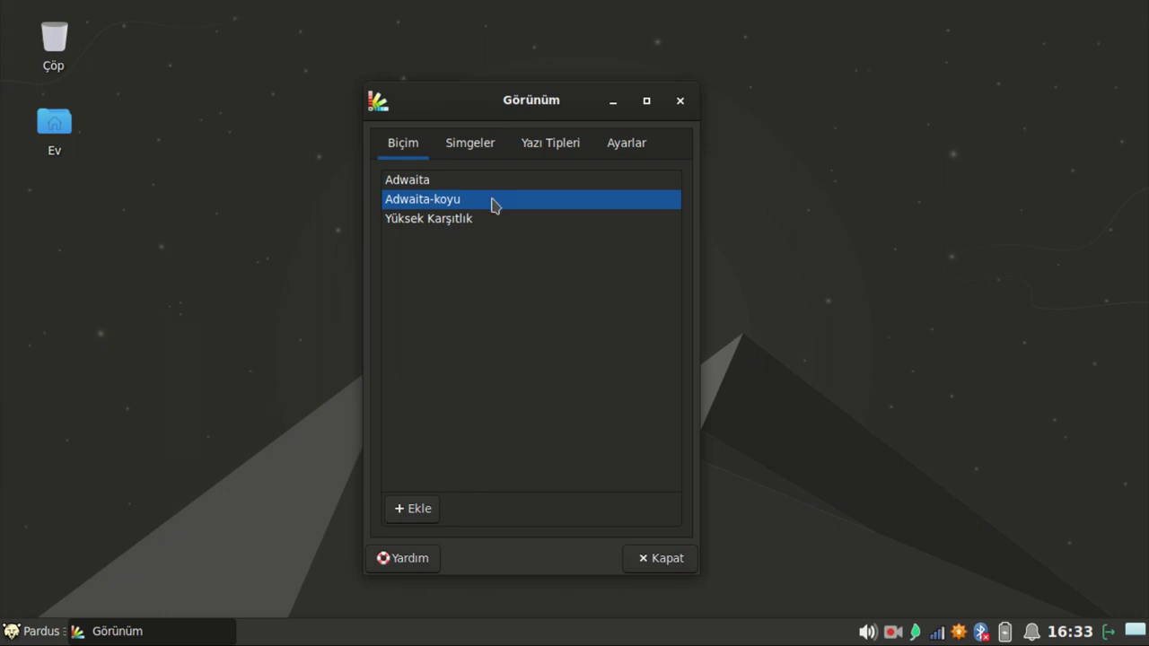
click(476, 141)
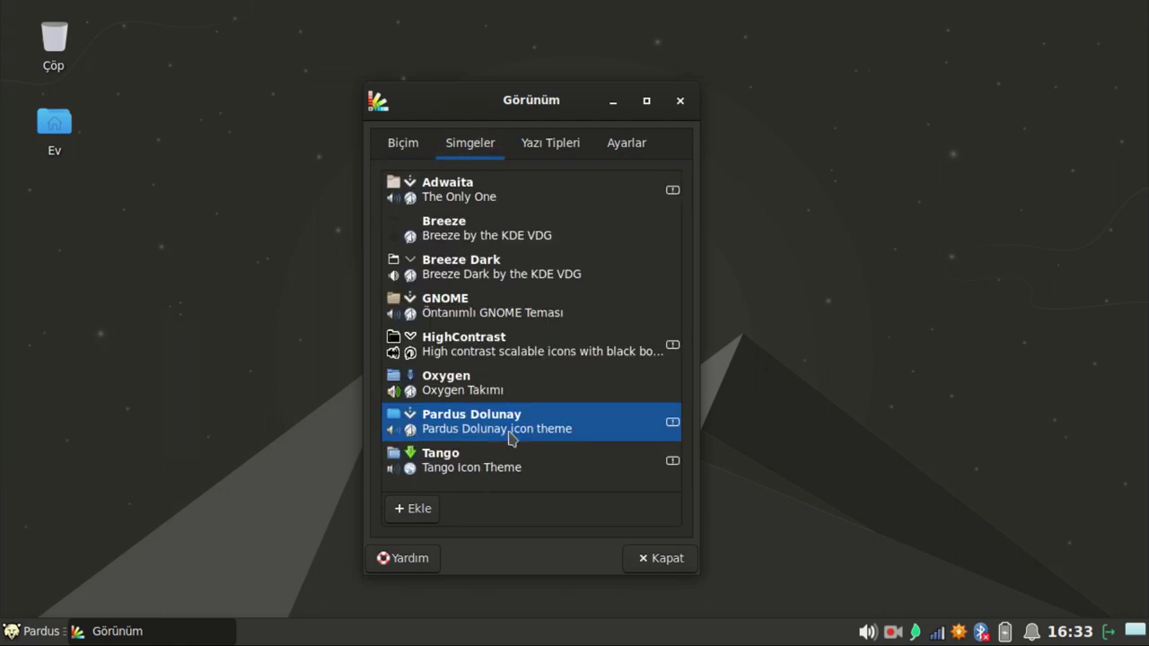